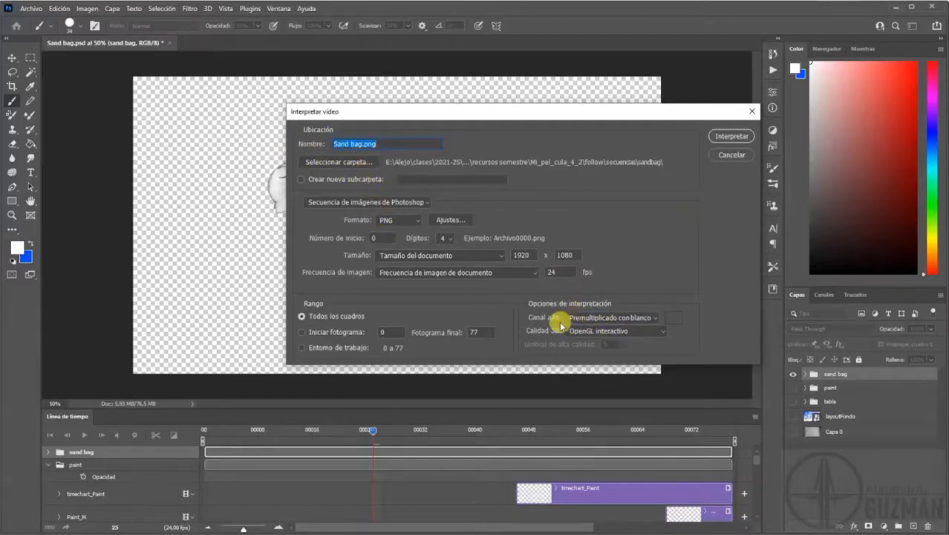
{"action": "left_click", "coordinate": [599, 318]}
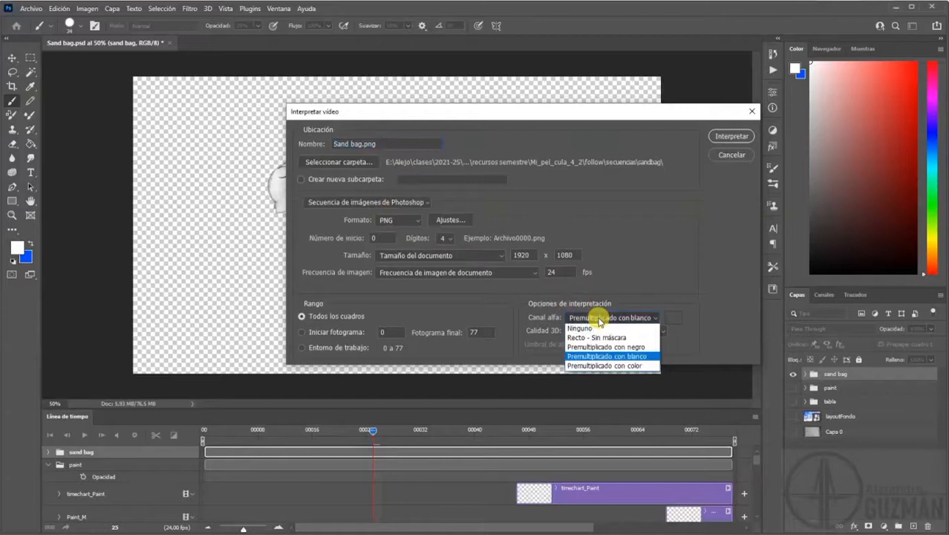
{"action": "left_click", "coordinate": [587, 357]}
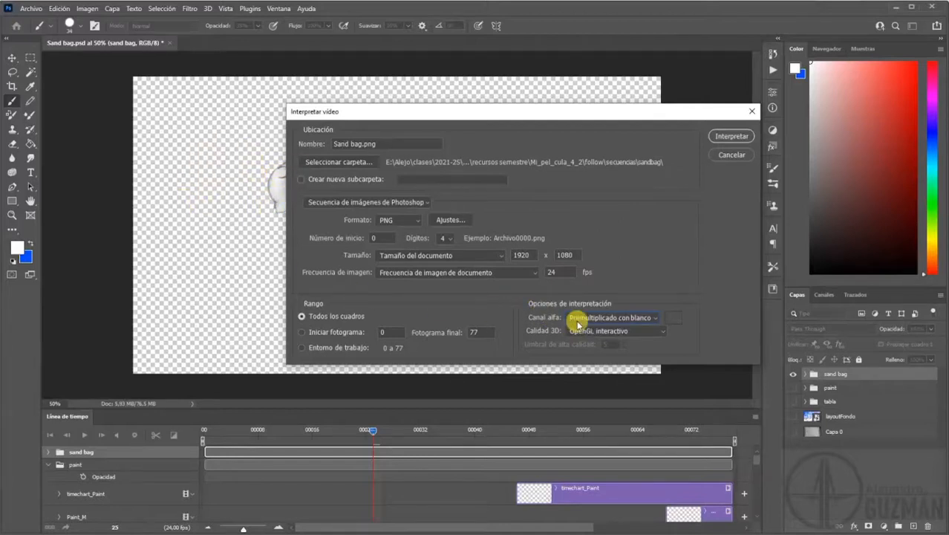
{"action": "left_click", "coordinate": [730, 156]}
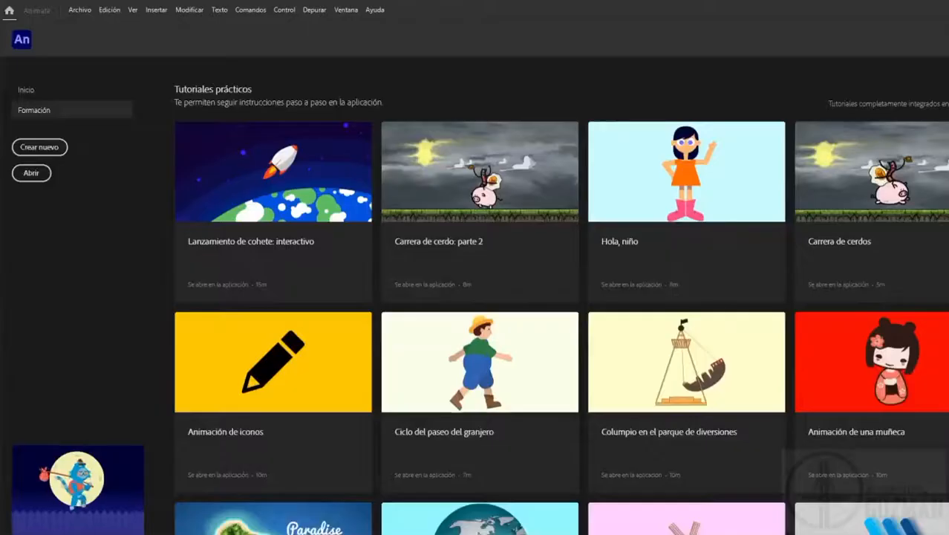
Switch to Adobe Animate and make its window fill the screen
{"action": "left_click", "coordinate": [947, 8]}
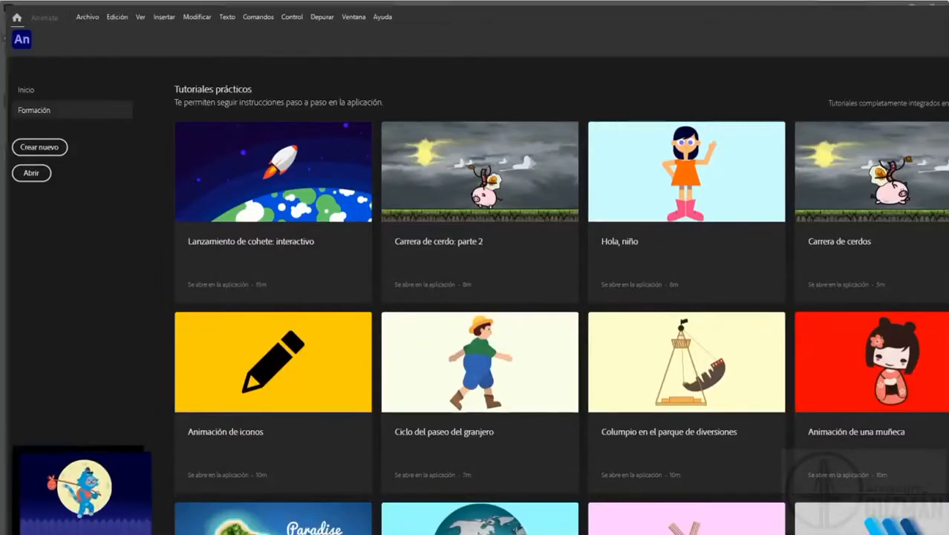
{"action": "double_click", "coordinate": [808, 22]}
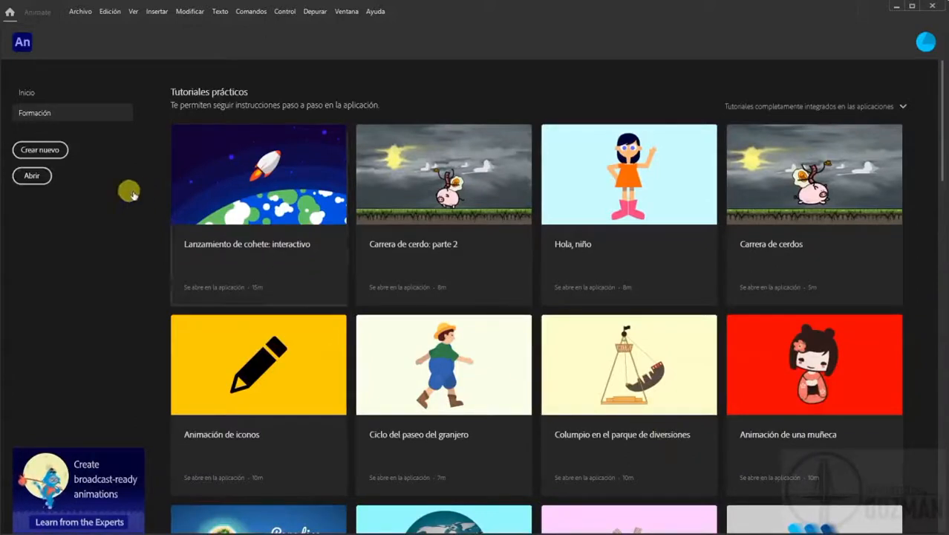
{"action": "left_click", "coordinate": [48, 152]}
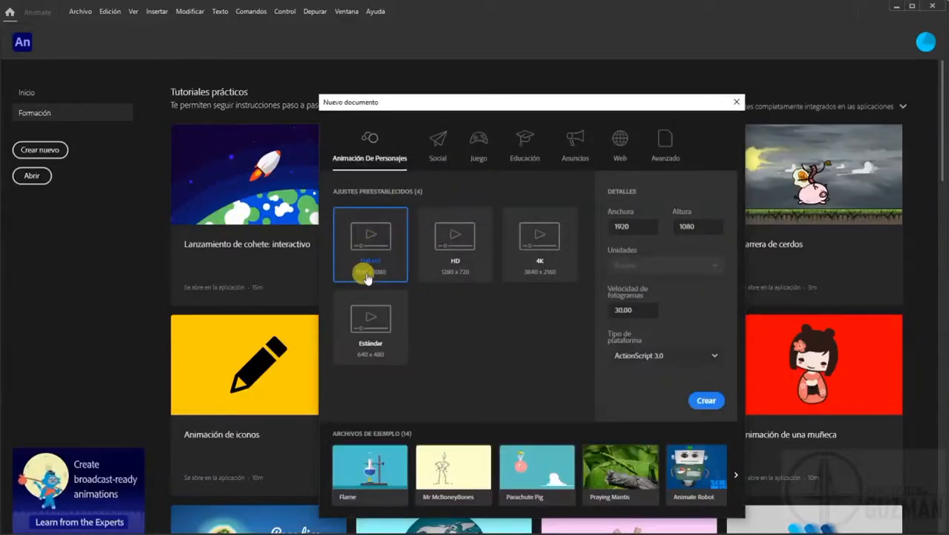
{"action": "left_click", "coordinate": [708, 403]}
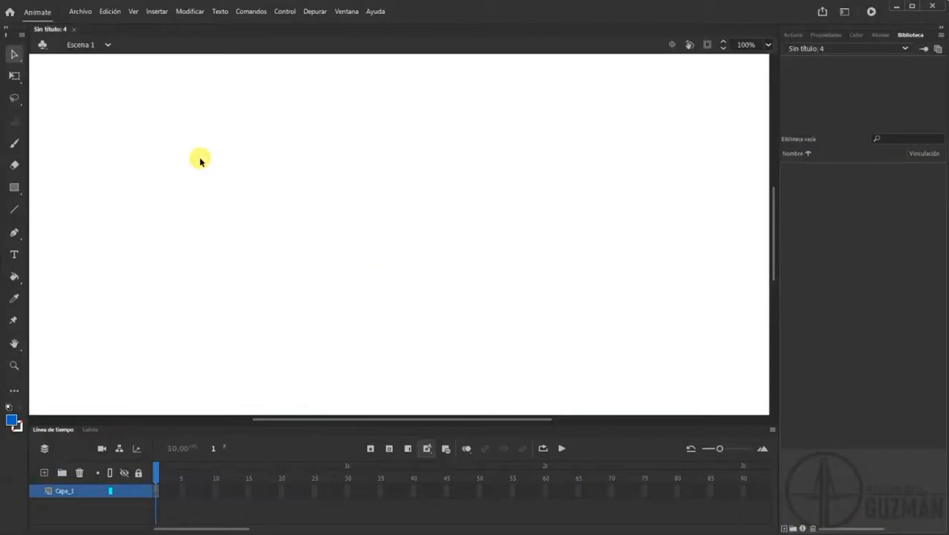
{"action": "key", "text": "ctrl+z"}
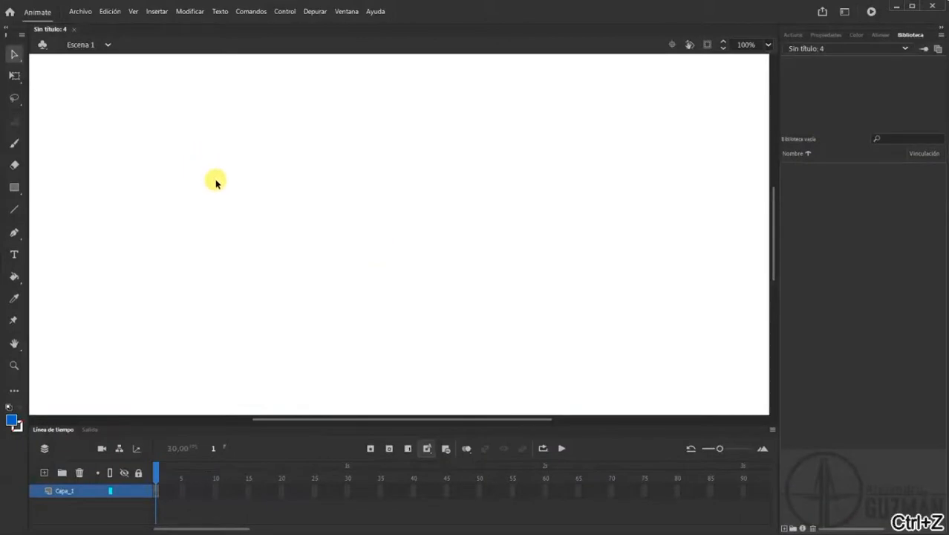
{"action": "left_click", "coordinate": [74, 29]}
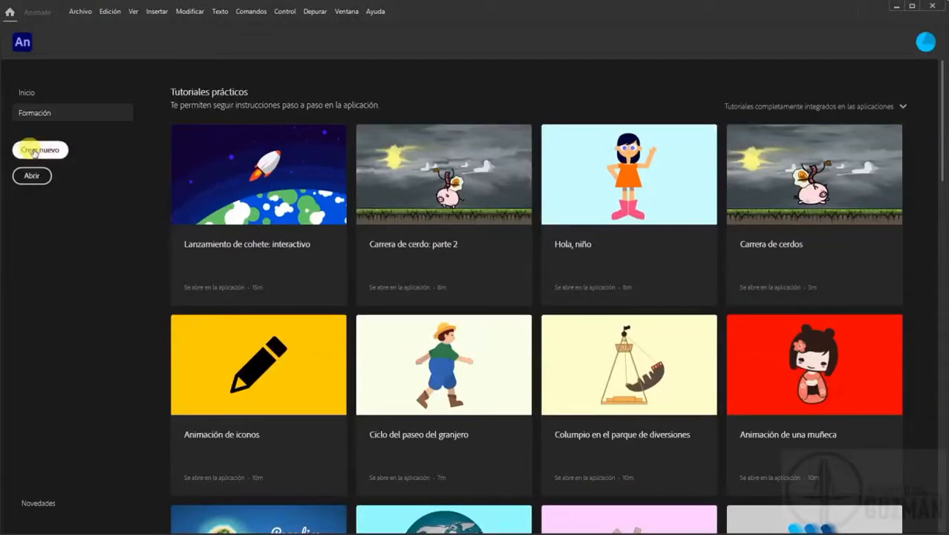
Create a new Full HD character animation document, 1920 x 1080, at 24 frames per second, for ActionScript 3.0
{"action": "left_click", "coordinate": [35, 151]}
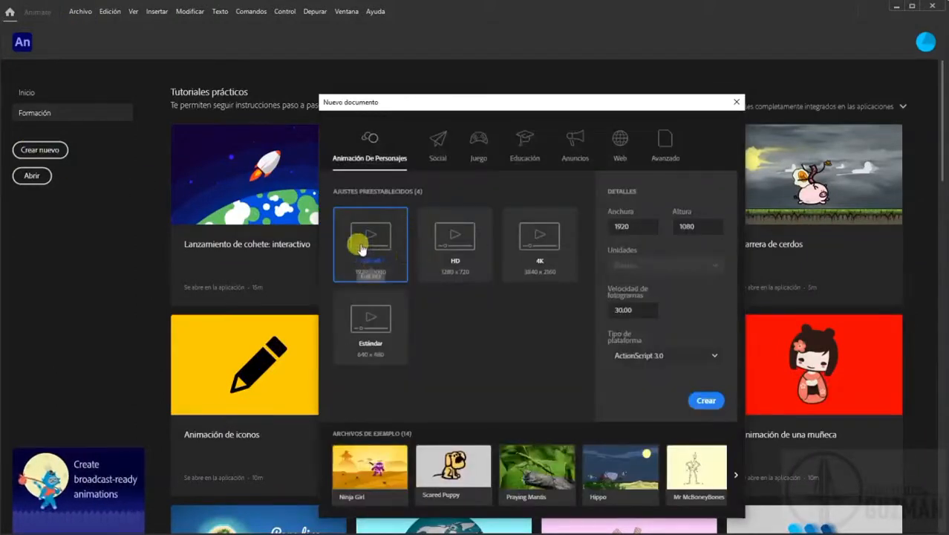
{"action": "left_click", "coordinate": [629, 308]}
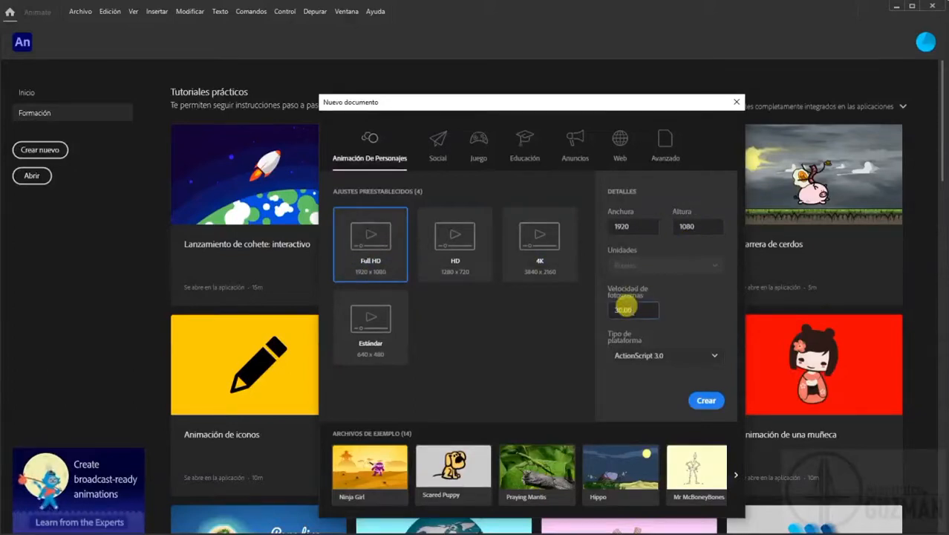
{"action": "type", "text": "24"}
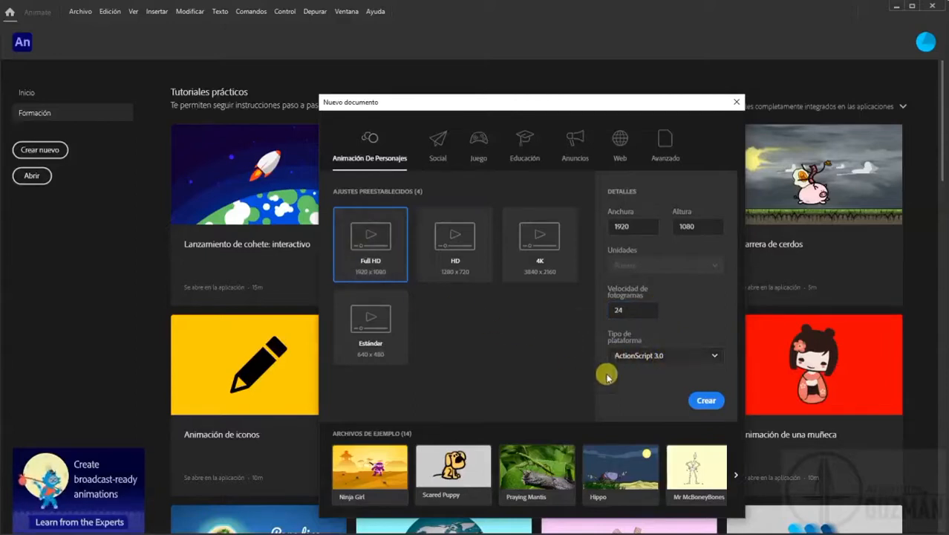
{"action": "left_click", "coordinate": [705, 401]}
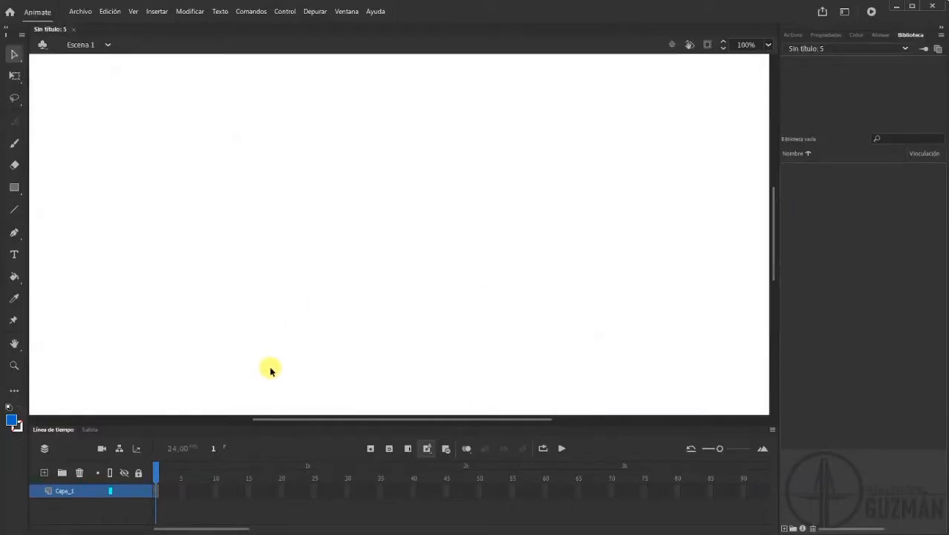
Try rotating the empty stage with the Rotation tool and moving its rotation pivot
{"action": "left_click", "coordinate": [690, 45]}
{"action": "left_click_drag", "start_coordinate": [590, 215], "coordinate": [587, 168]}
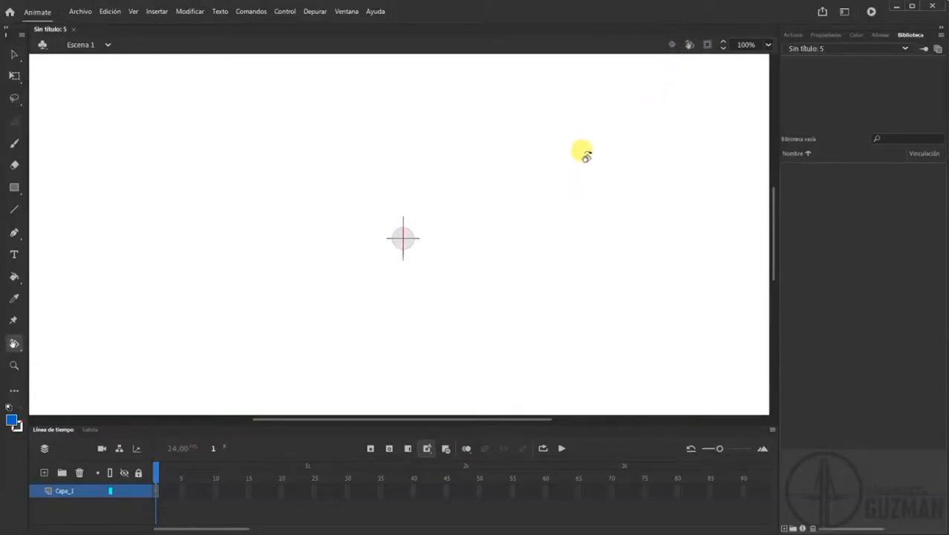
{"action": "left_click", "coordinate": [707, 44]}
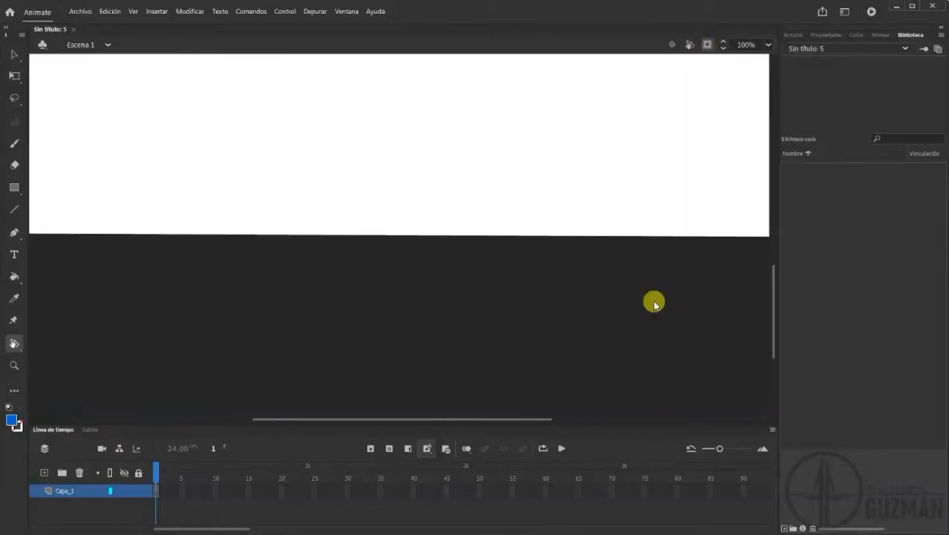
{"action": "left_click", "coordinate": [689, 44]}
{"action": "mouse_move", "coordinate": [400, 243]}
{"action": "left_mouse_down"}
{"action": "mouse_move", "coordinate": [439, 116]}
{"action": "mouse_move", "coordinate": [439, 143]}
{"action": "mouse_move", "coordinate": [465, 152]}
{"action": "mouse_move", "coordinate": [448, 146]}
{"action": "left_mouse_up"}
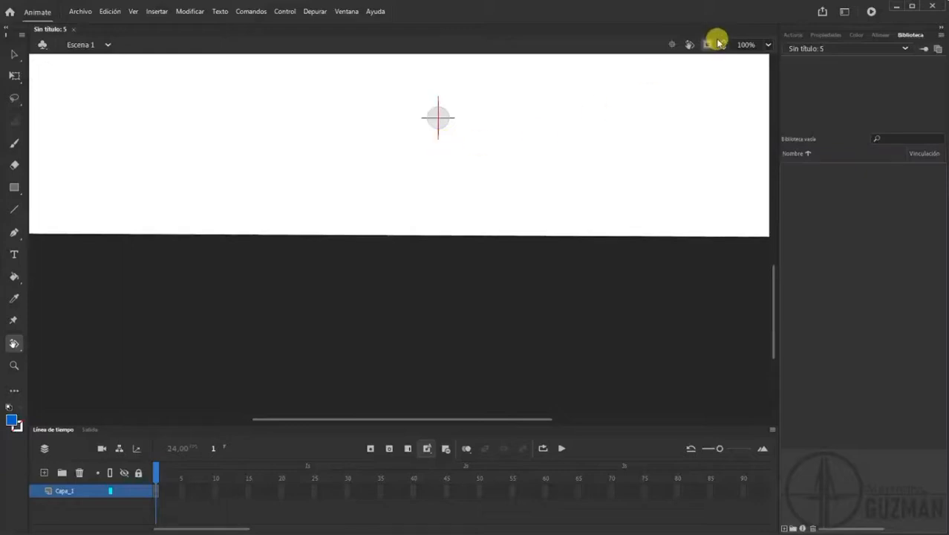
Fit the whole stage in the window and return to the Selection tool
{"action": "left_click", "coordinate": [707, 45]}
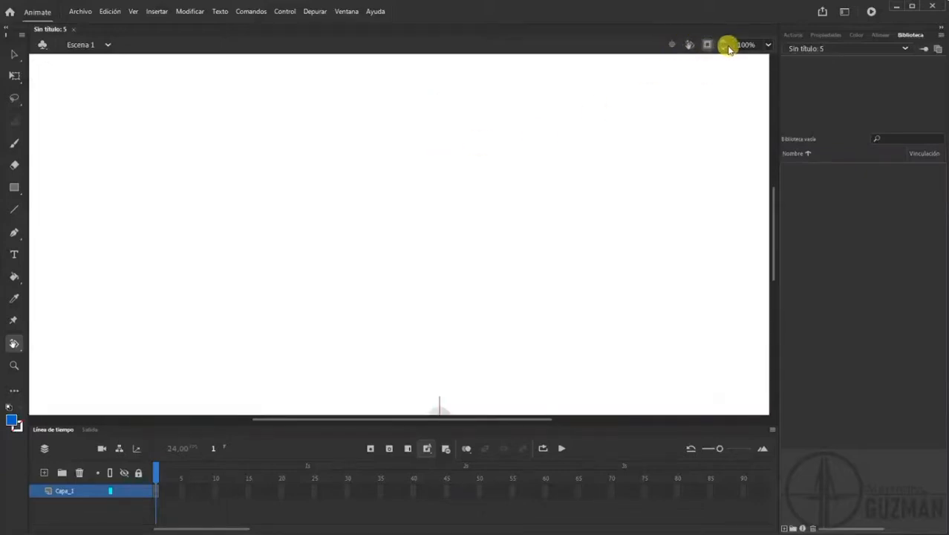
{"action": "left_click", "coordinate": [768, 45]}
{"action": "left_click", "coordinate": [798, 62]}
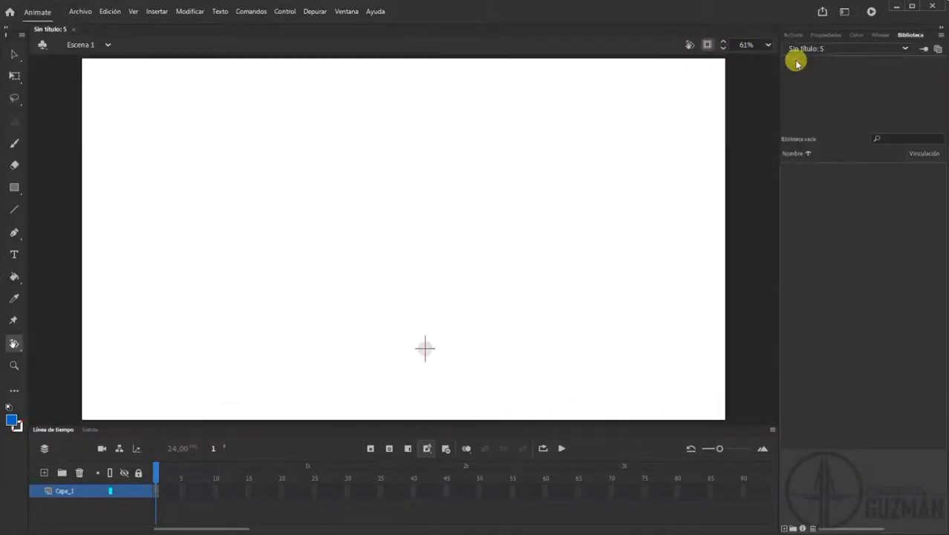
{"action": "left_click", "coordinate": [12, 55]}
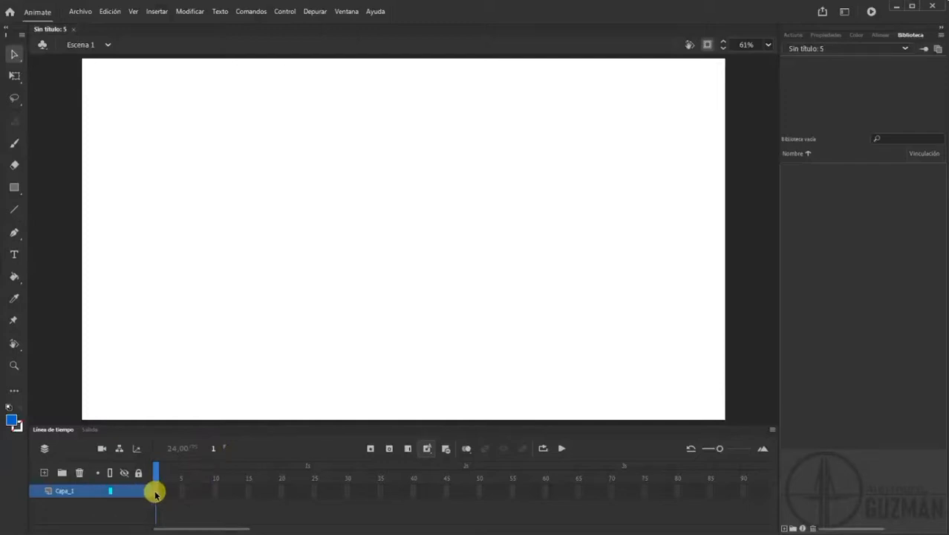
Import the image layoutFondo from the follow folder onto the stage in the first frame
{"action": "left_click", "coordinate": [77, 11]}
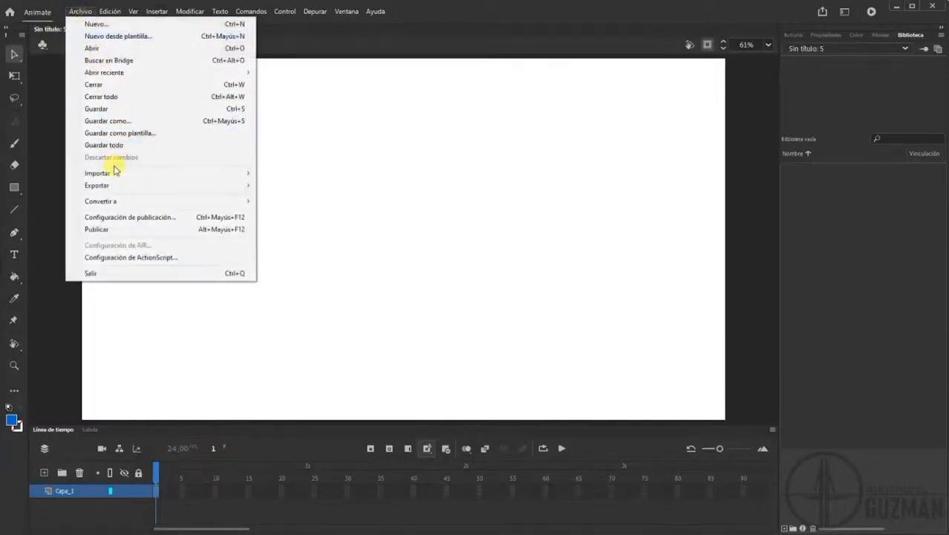
{"action": "mouse_move", "coordinate": [115, 172]}
{"action": "left_click", "coordinate": [295, 175]}
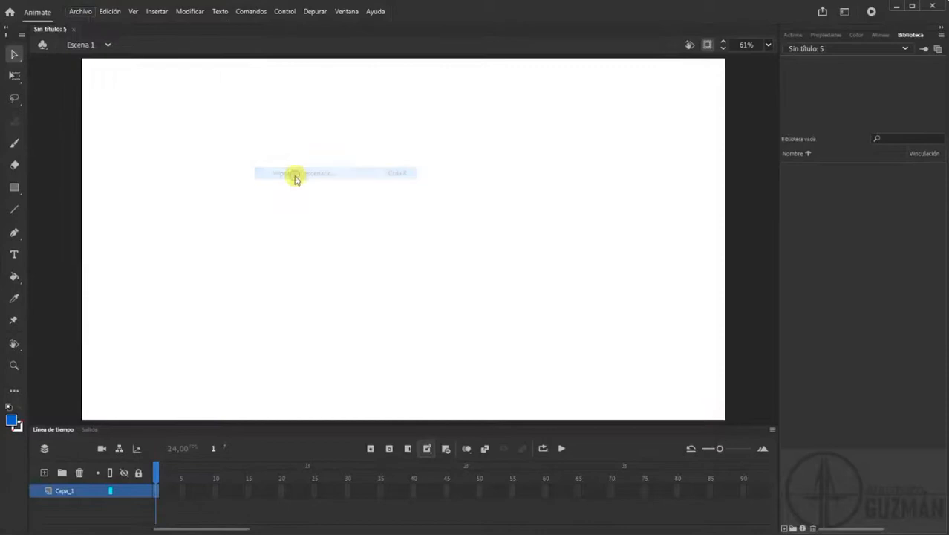
{"action": "left_click_drag", "start_coordinate": [521, 119], "coordinate": [513, 212]}
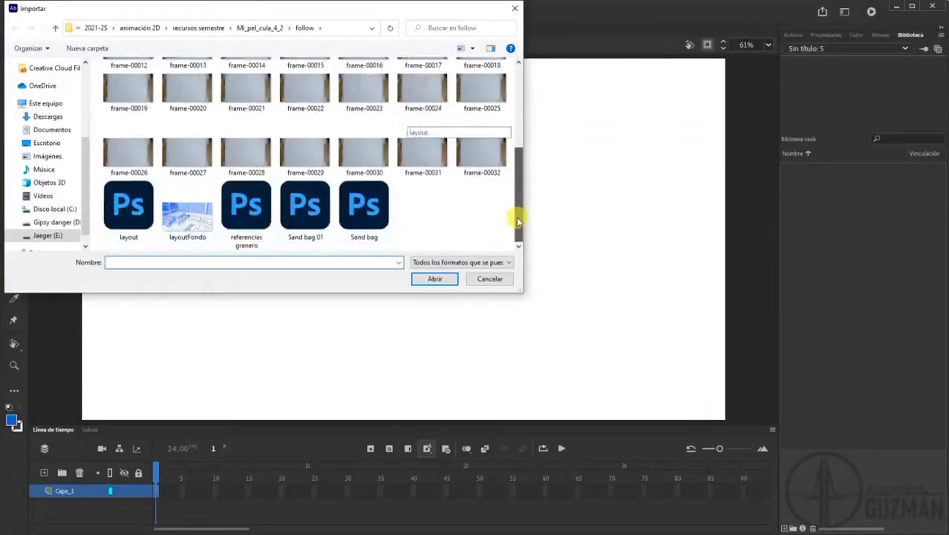
{"action": "left_click", "coordinate": [187, 208]}
{"action": "left_click", "coordinate": [433, 279]}
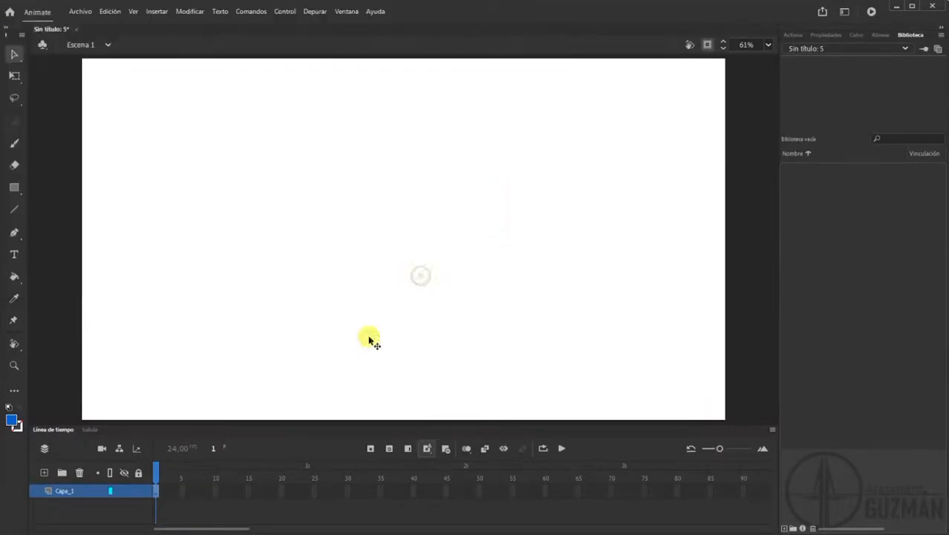
Extend the background image's layer to frame 77 and rename the layer fondo
{"action": "left_click", "coordinate": [657, 490]}
{"action": "key", "text": "F5"}
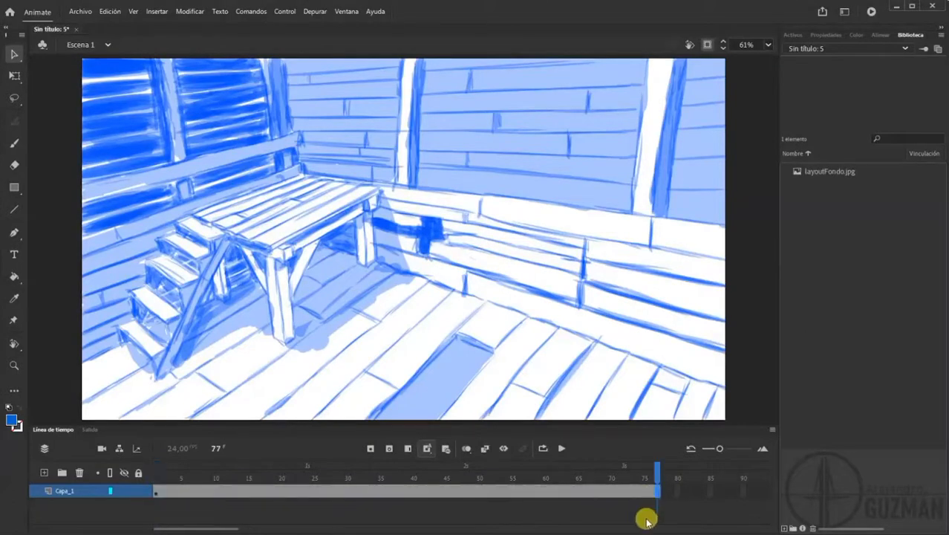
{"action": "left_click", "coordinate": [593, 508]}
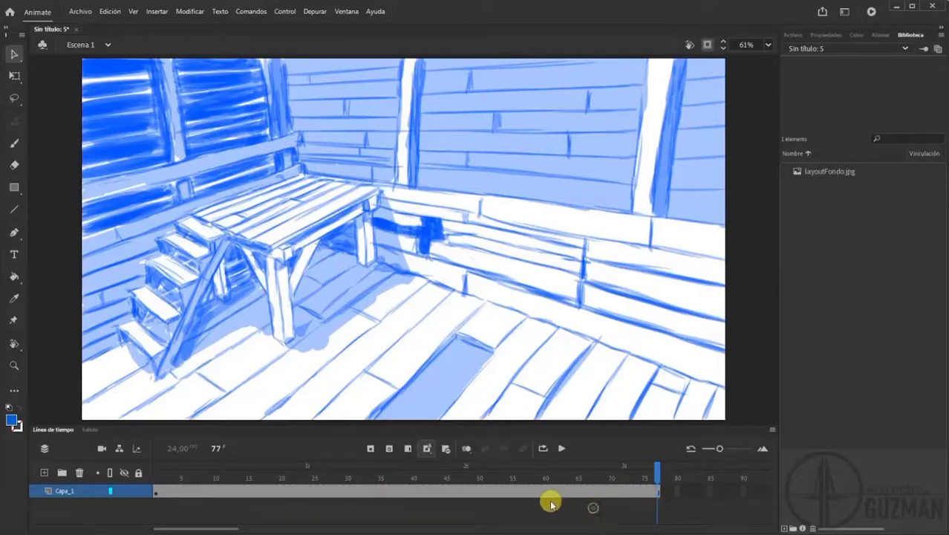
{"action": "double_click", "coordinate": [58, 488]}
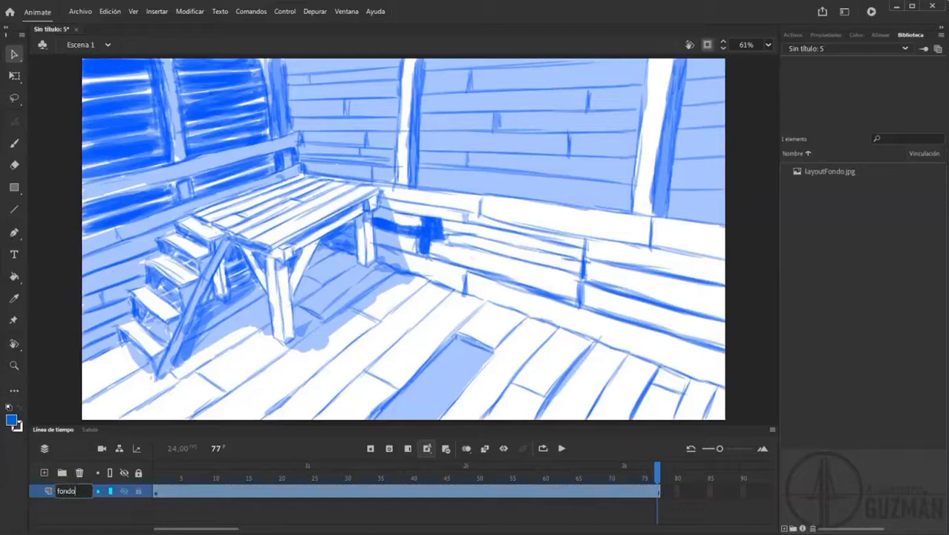
{"action": "left_click", "coordinate": [66, 494]}
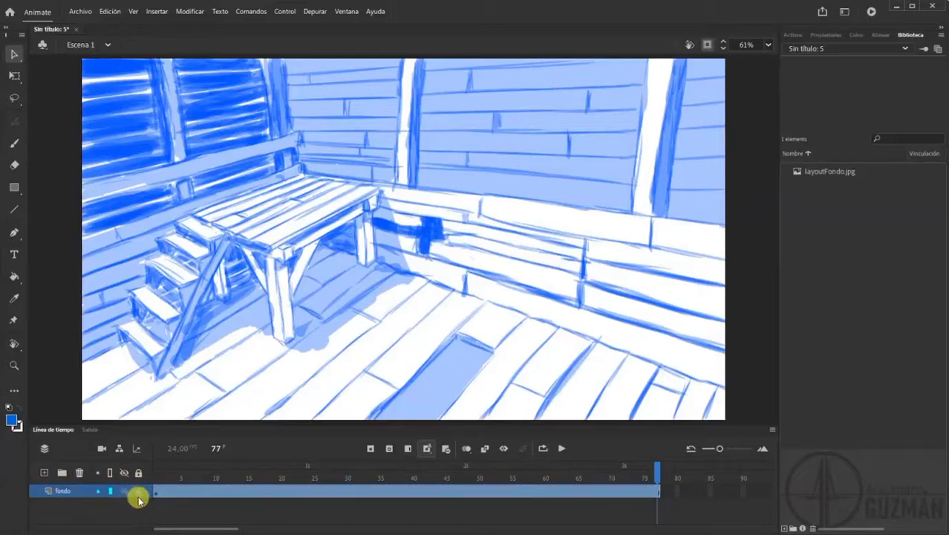
Add a layer above fondo and import the entire tabla image sequence onto the stage, starting from tabla0000 in the secuencias folder
{"action": "left_click", "coordinate": [44, 473]}
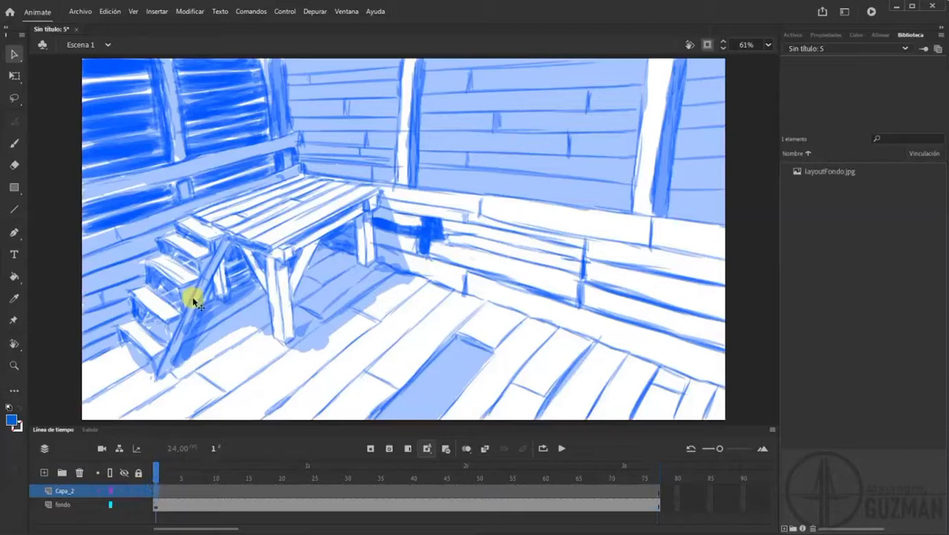
{"action": "left_click", "coordinate": [76, 19]}
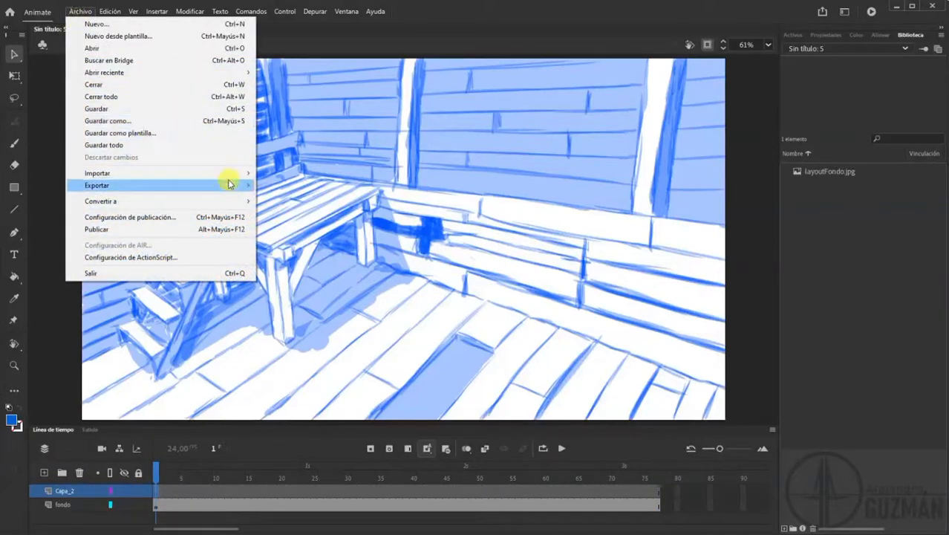
{"action": "mouse_move", "coordinate": [225, 175]}
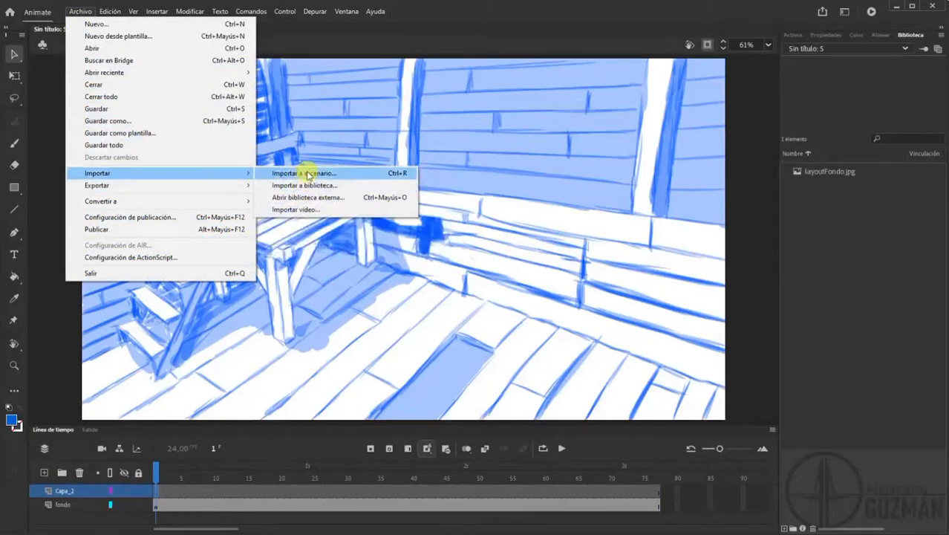
{"action": "left_click", "coordinate": [307, 174]}
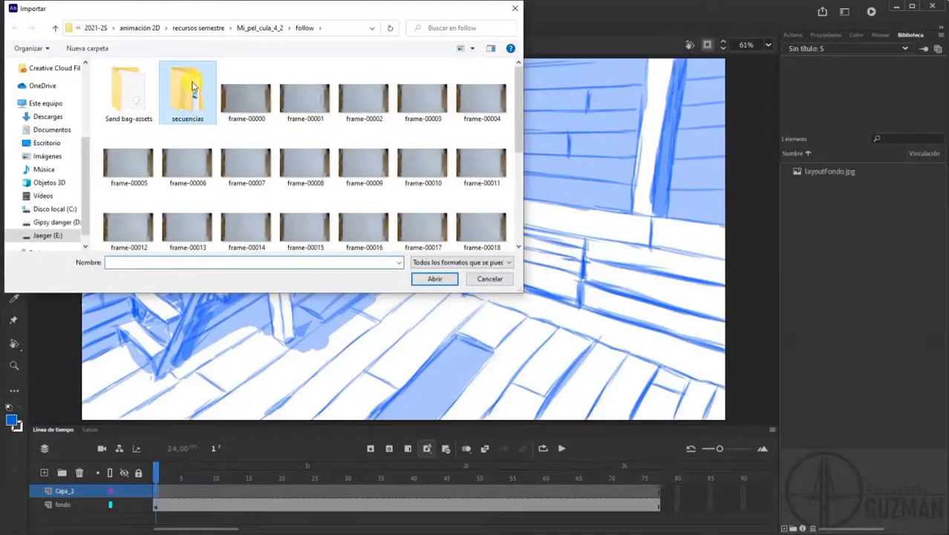
{"action": "double_click", "coordinate": [192, 87]}
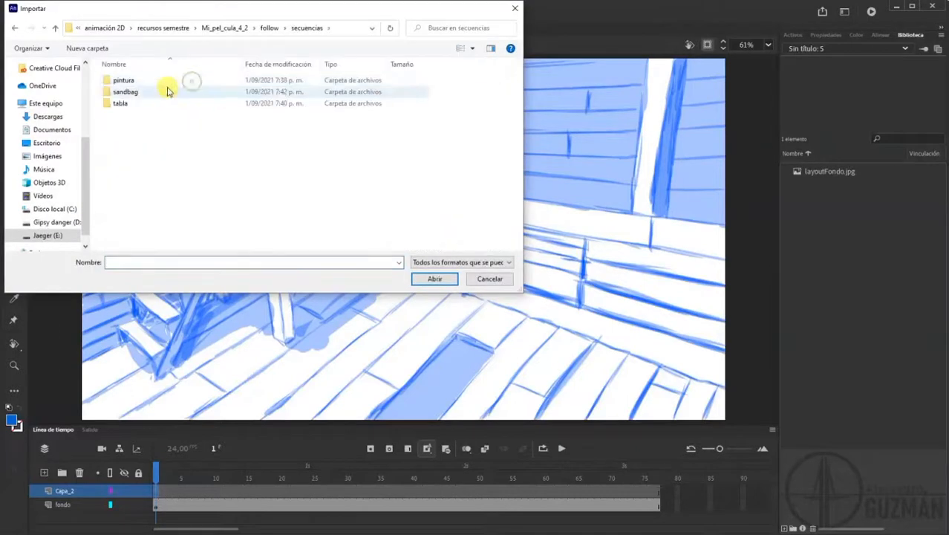
{"action": "double_click", "coordinate": [127, 104]}
{"action": "left_click", "coordinate": [140, 109]}
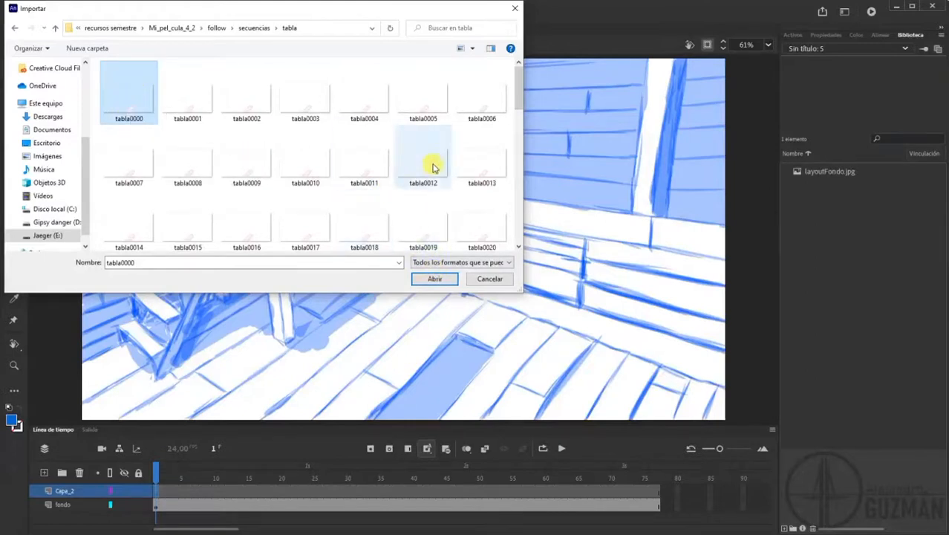
{"action": "left_click", "coordinate": [433, 279]}
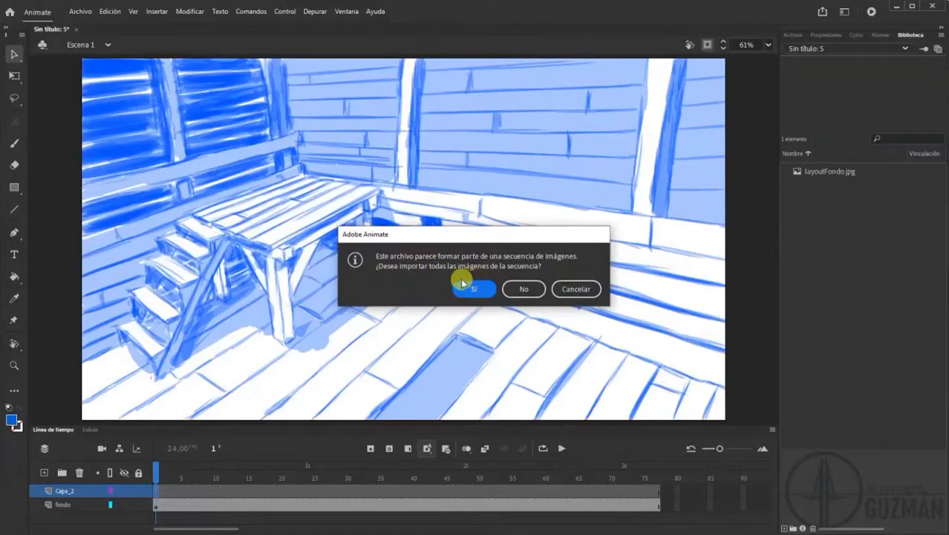
{"action": "left_click", "coordinate": [465, 287]}
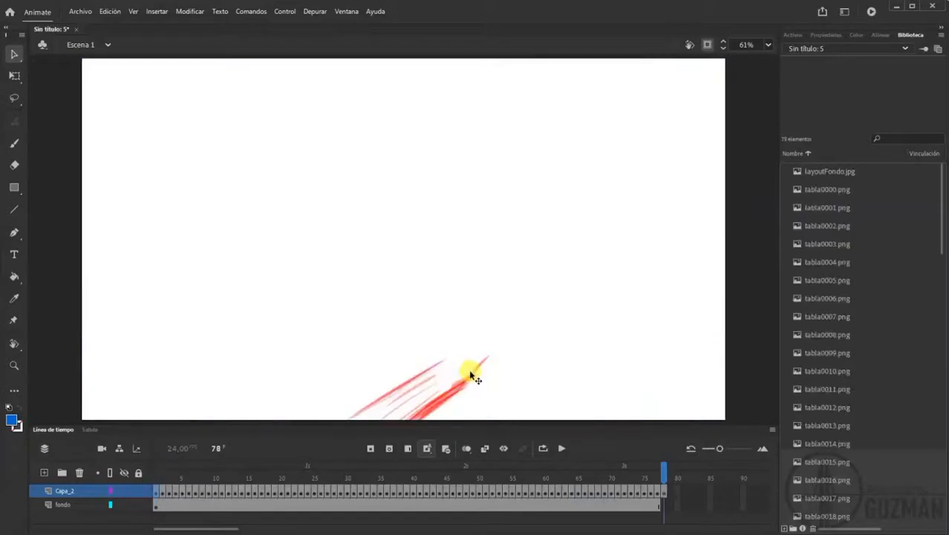
Extend the fondo layer to frame 78, matching the end of the tabla sequence, and scrub through the animation
{"action": "left_click", "coordinate": [658, 508]}
{"action": "left_click", "coordinate": [665, 508]}
{"action": "key", "text": "ctrl+z"}
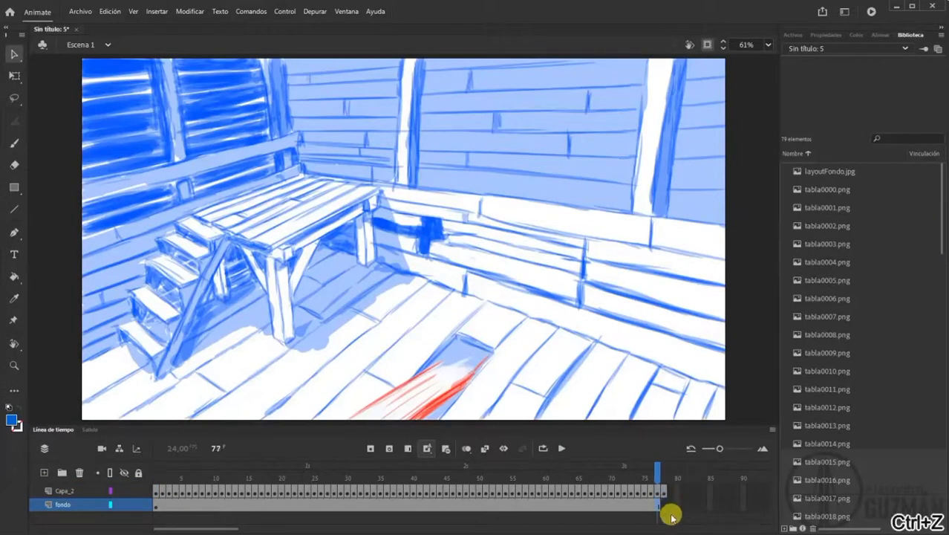
{"action": "left_click", "coordinate": [664, 507]}
{"action": "key", "text": "F5"}
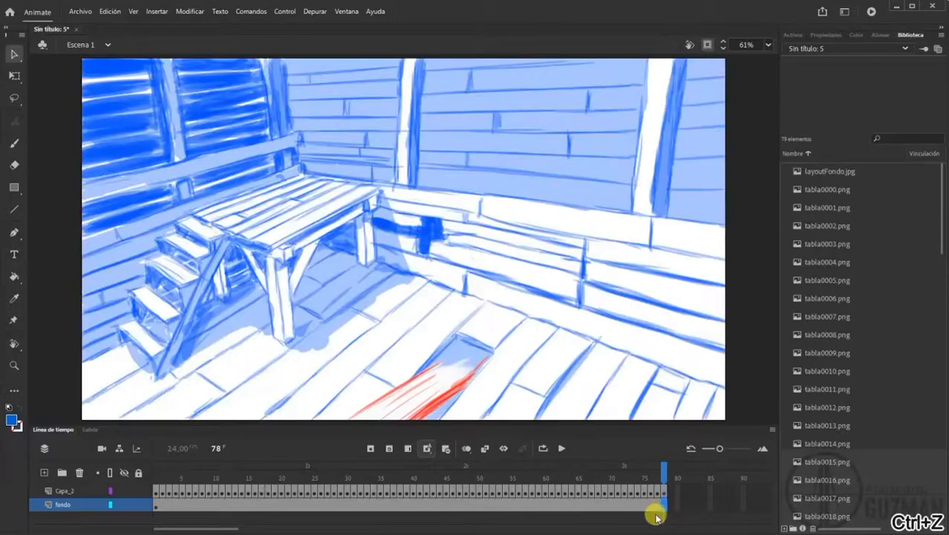
{"action": "left_click", "coordinate": [202, 472]}
{"action": "left_click_drag", "start_coordinate": [173, 473], "coordinate": [578, 476]}
{"action": "mouse_move", "coordinate": [651, 479]}
{"action": "left_mouse_down"}
{"action": "mouse_move", "coordinate": [663, 481]}
{"action": "mouse_move", "coordinate": [595, 468]}
{"action": "mouse_move", "coordinate": [248, 472]}
{"action": "left_mouse_up"}
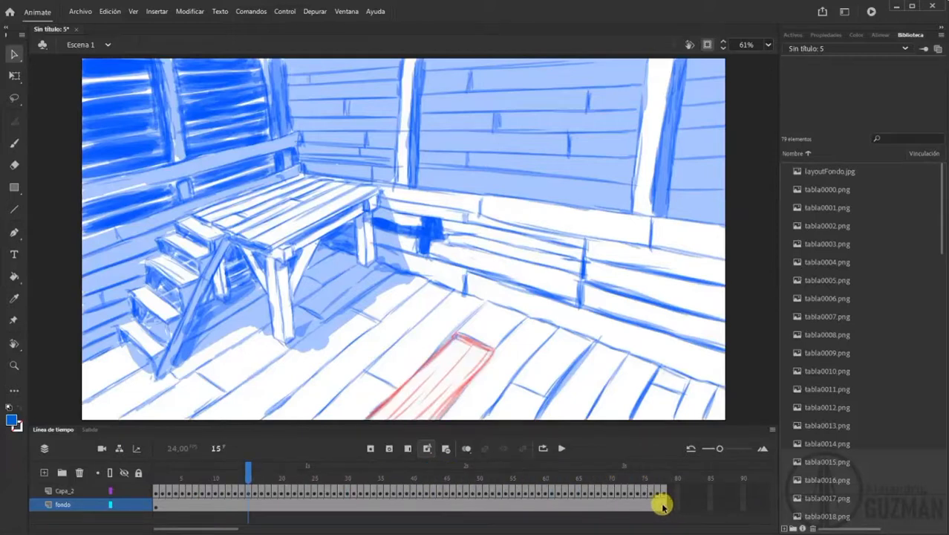
Return to frame 1 and rename the layer holding the plank sequence tabla
{"action": "mouse_move", "coordinate": [252, 471]}
{"action": "left_mouse_down"}
{"action": "mouse_move", "coordinate": [154, 472]}
{"action": "mouse_move", "coordinate": [523, 476]}
{"action": "mouse_move", "coordinate": [536, 482]}
{"action": "mouse_move", "coordinate": [372, 484]}
{"action": "mouse_move", "coordinate": [554, 485]}
{"action": "mouse_move", "coordinate": [82, 483]}
{"action": "left_mouse_up"}
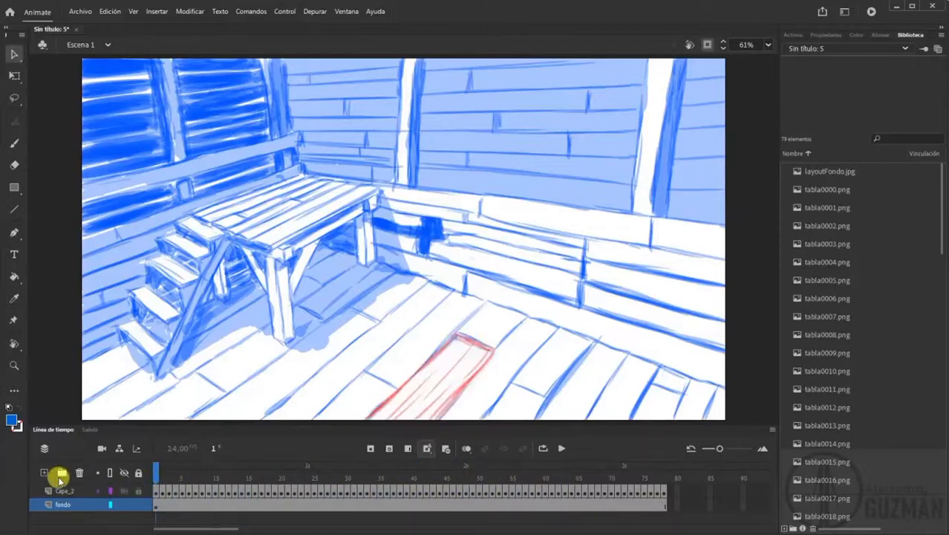
{"action": "double_click", "coordinate": [60, 489]}
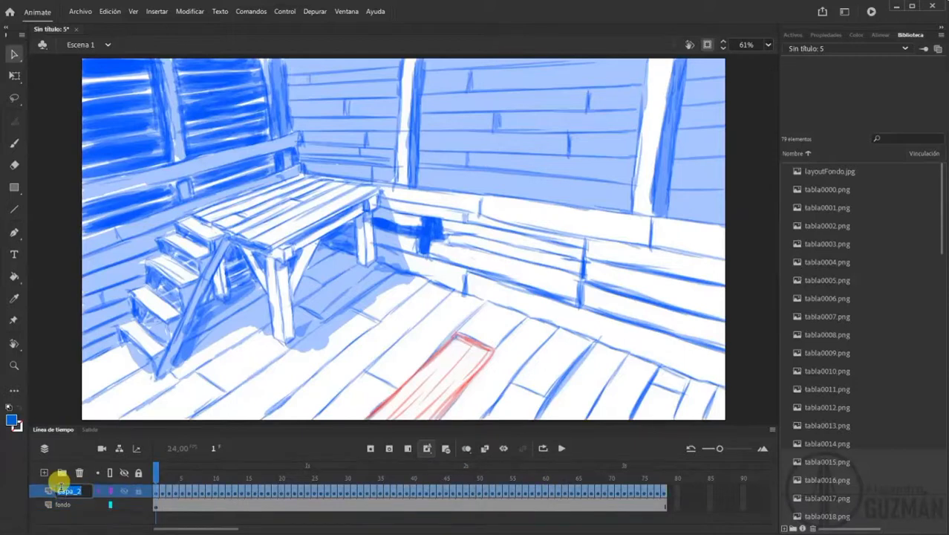
{"action": "type", "text": "tabla"}
{"action": "key", "text": "Return"}
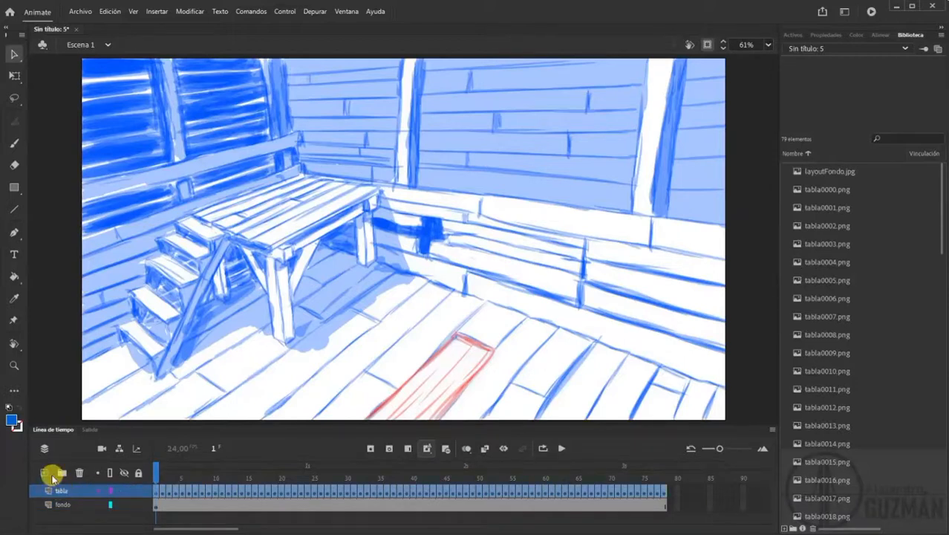
Add a layer above tabla and import the entire pintura image sequence onto the stage, starting from pintura0000 in the secuencias folder
{"action": "left_click", "coordinate": [44, 473]}
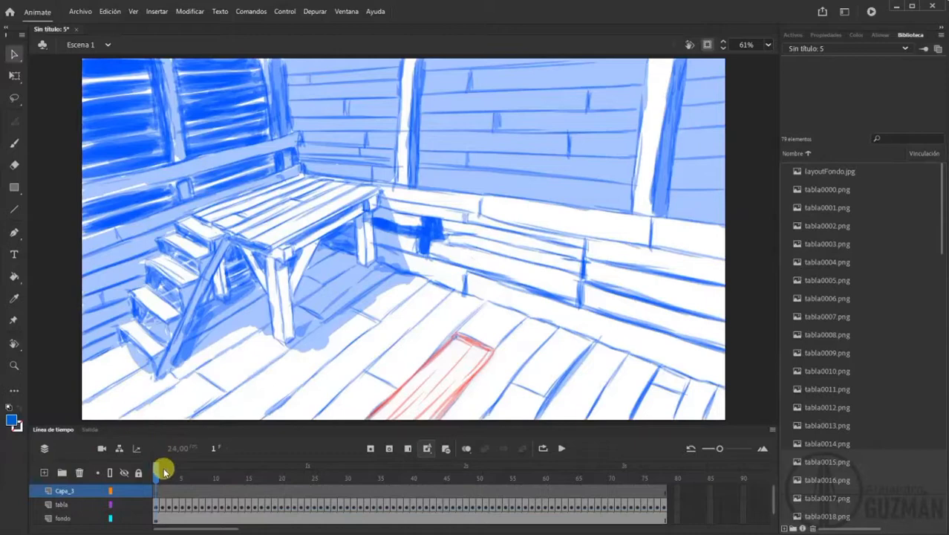
{"action": "left_click", "coordinate": [78, 11]}
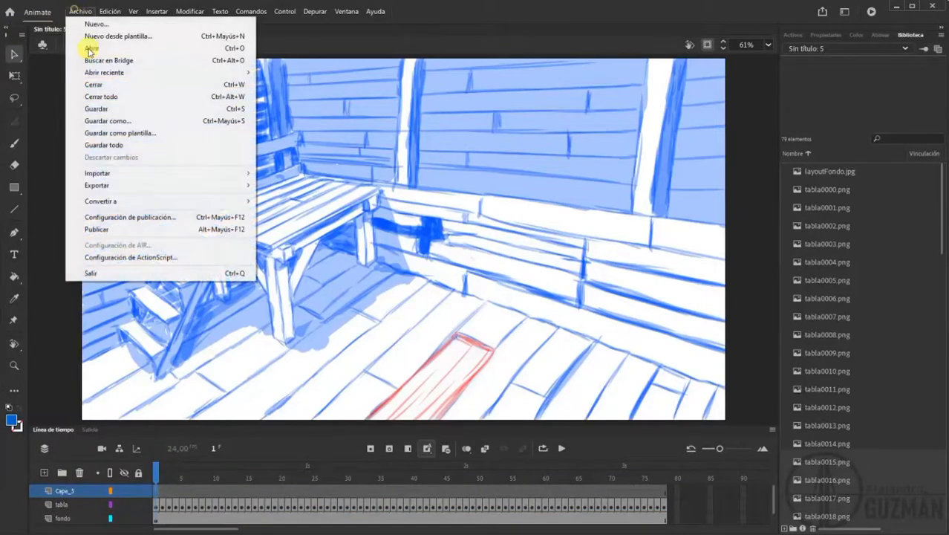
{"action": "mouse_move", "coordinate": [159, 173]}
{"action": "left_click", "coordinate": [285, 173]}
{"action": "left_click", "coordinate": [255, 29]}
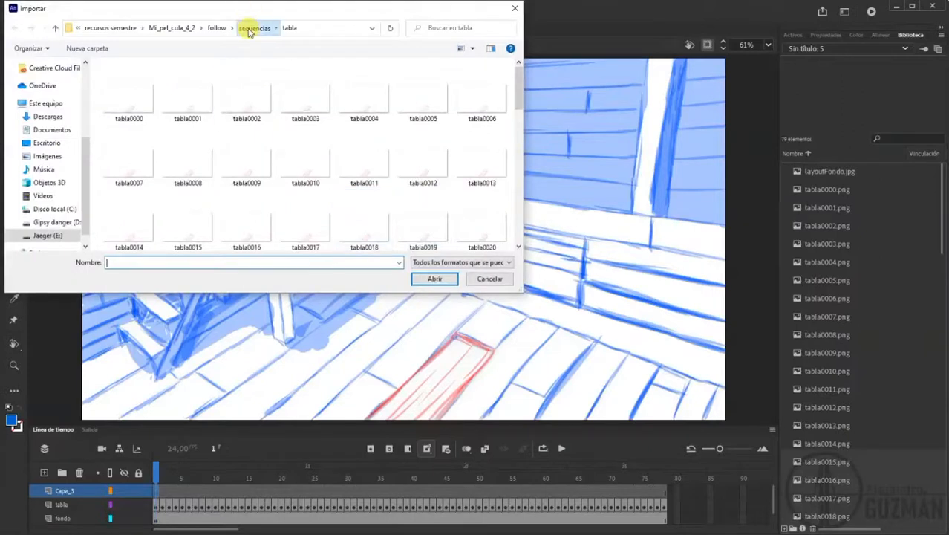
{"action": "double_click", "coordinate": [127, 88]}
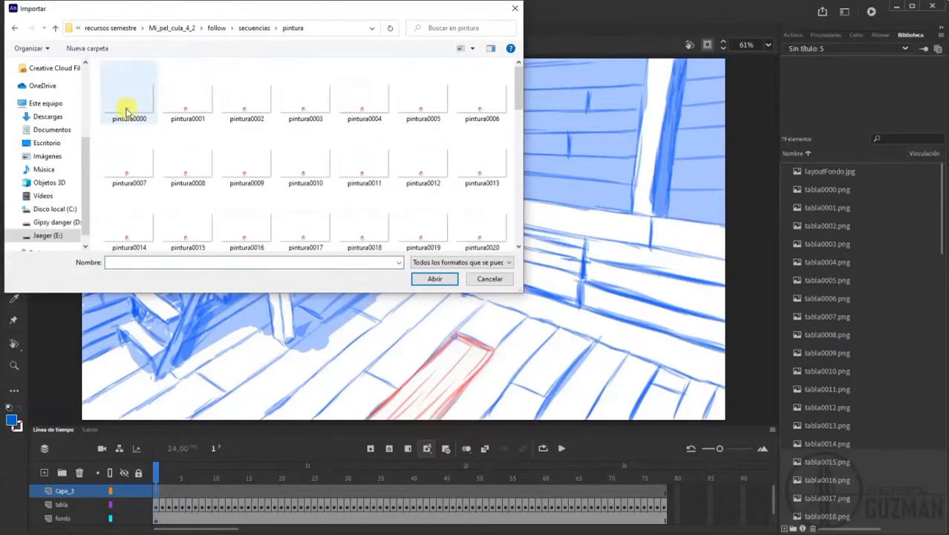
{"action": "left_click", "coordinate": [126, 111]}
{"action": "left_click", "coordinate": [432, 279]}
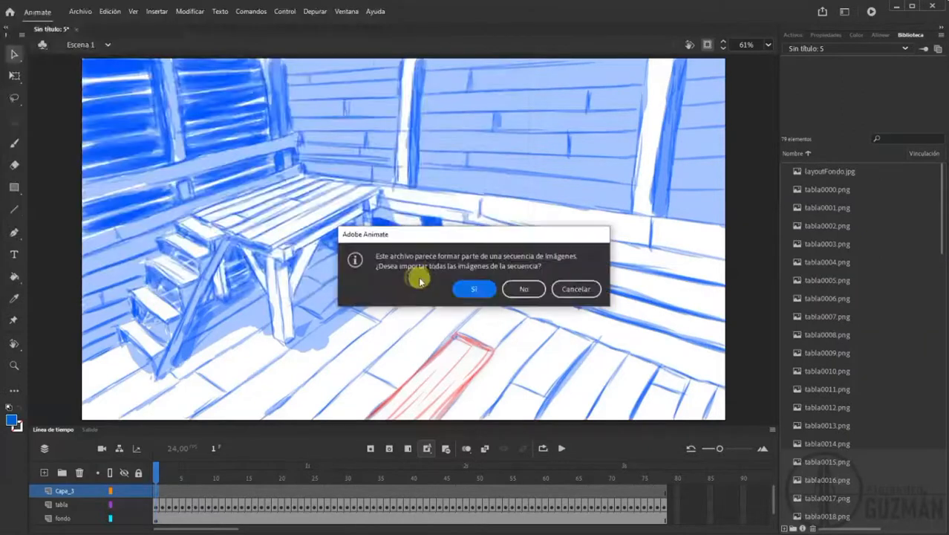
{"action": "left_click", "coordinate": [474, 286]}
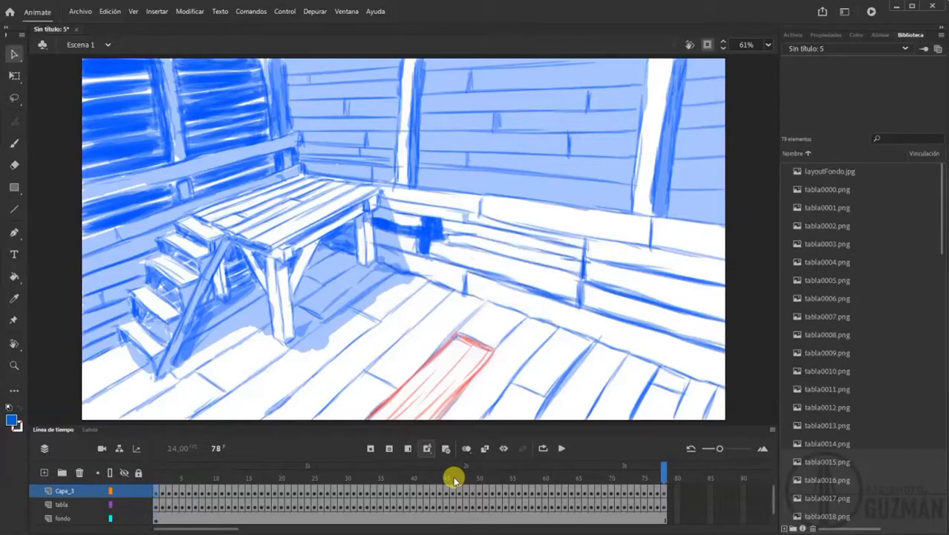
Return to frame 1 and rename the layer holding the paint bucket sequence pintura
{"action": "mouse_move", "coordinate": [167, 479]}
{"action": "left_mouse_down"}
{"action": "mouse_move", "coordinate": [559, 481]}
{"action": "mouse_move", "coordinate": [157, 475]}
{"action": "left_mouse_up"}
{"action": "double_click", "coordinate": [74, 492]}
{"action": "type", "text": "pintura"}
{"action": "key", "text": "Return"}
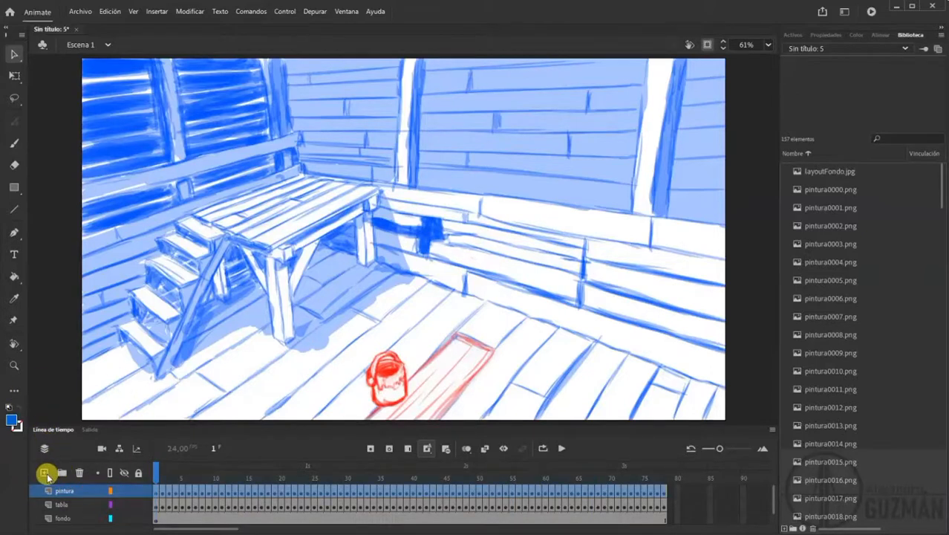
Add a layer above pintura and import the entire sandbag image sequence onto the stage, starting from Sand bag0000
{"action": "left_click", "coordinate": [80, 502]}
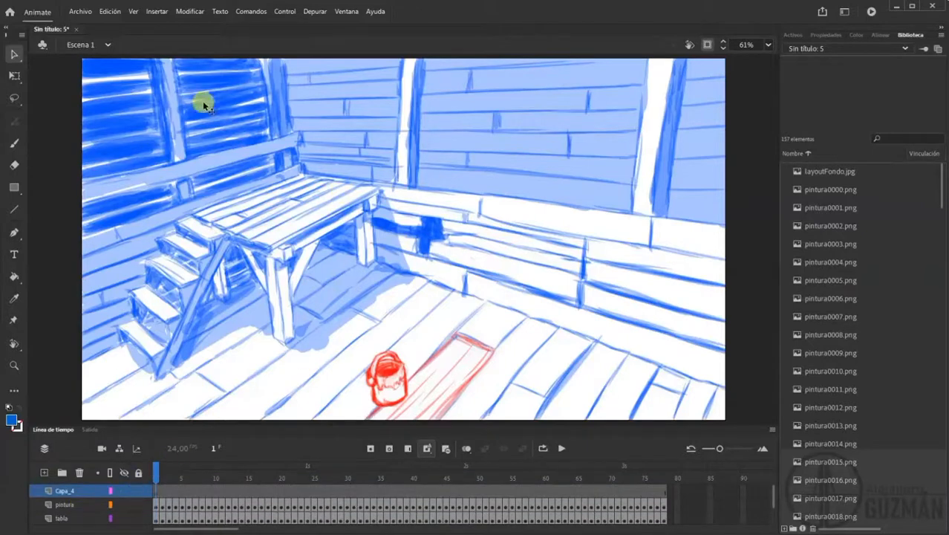
{"action": "left_click", "coordinate": [80, 11]}
{"action": "mouse_move", "coordinate": [260, 175]}
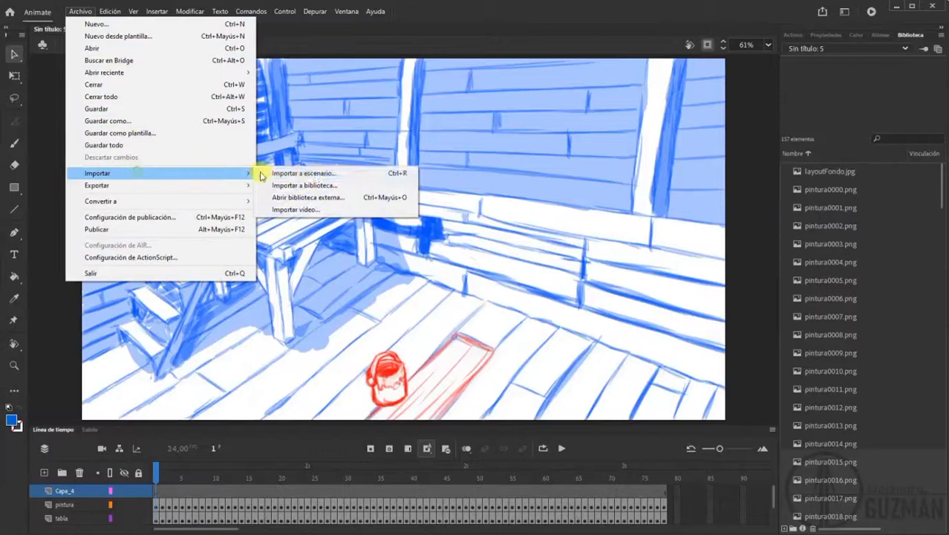
{"action": "left_click", "coordinate": [318, 174]}
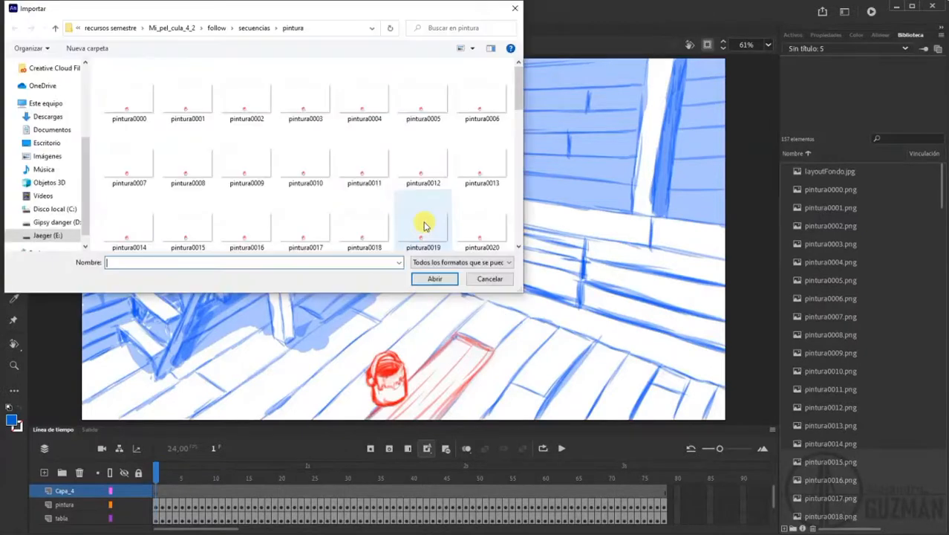
{"action": "left_click", "coordinate": [251, 29]}
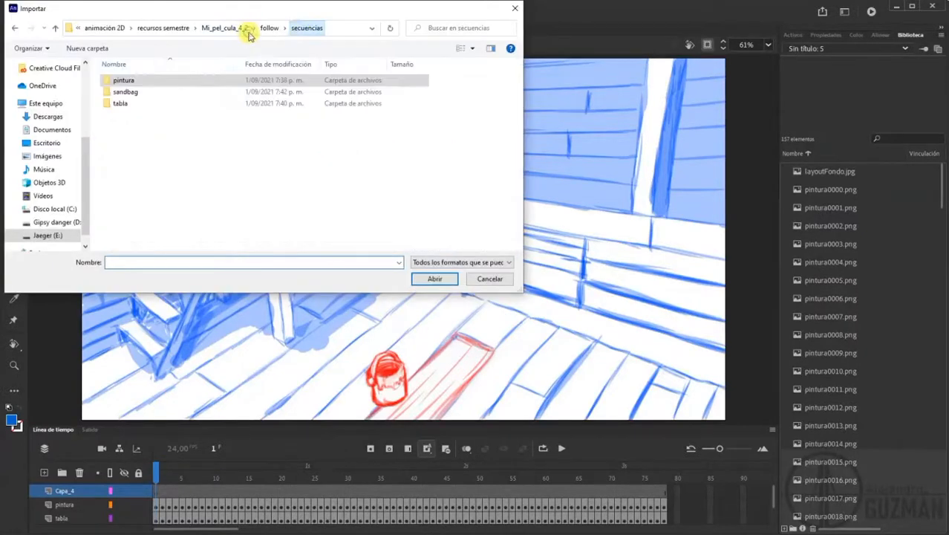
{"action": "double_click", "coordinate": [123, 92]}
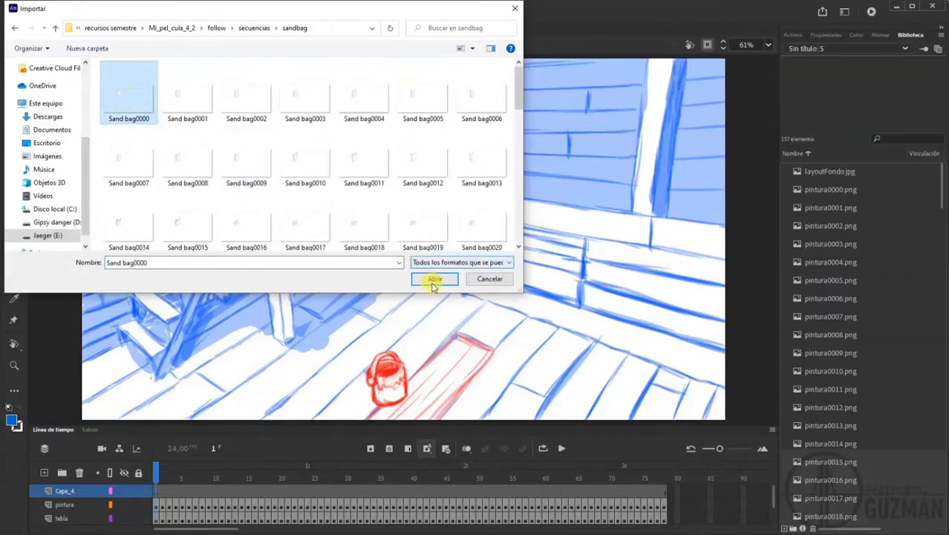
{"action": "left_click", "coordinate": [431, 277]}
{"action": "left_click", "coordinate": [473, 289]}
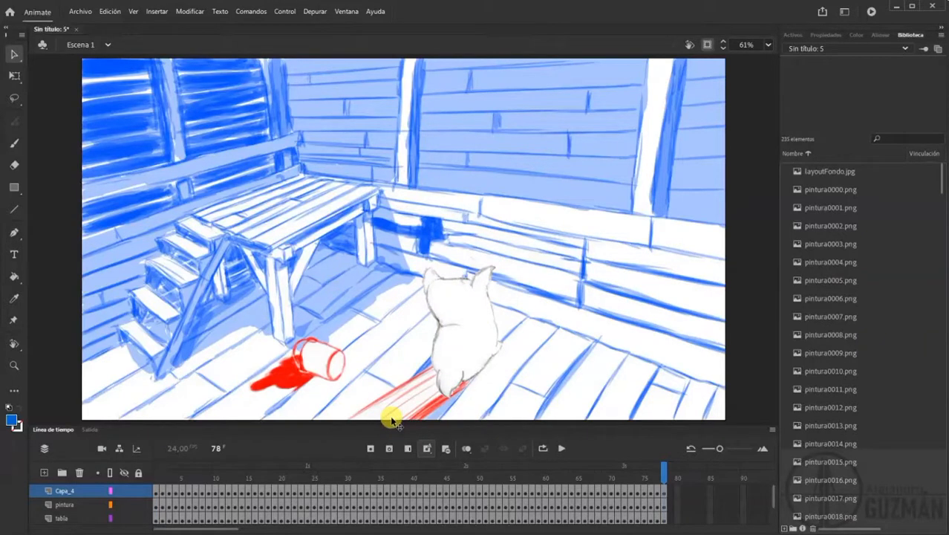
Rename the sandbag sequence's layer sandBag and play the animation from the first frame
{"action": "double_click", "coordinate": [66, 490]}
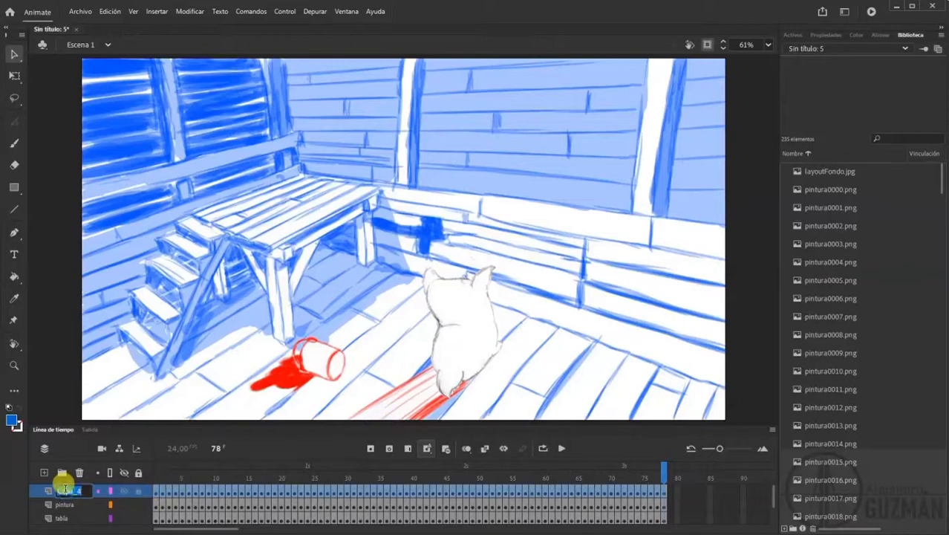
{"action": "type", "text": "sar"}
{"action": "type", "text": "dBage"}
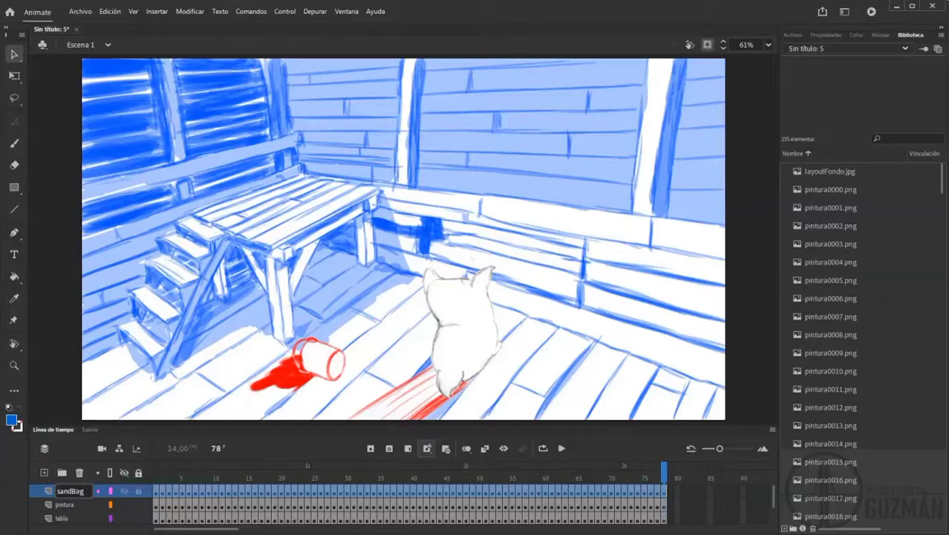
{"action": "left_click", "coordinate": [66, 492]}
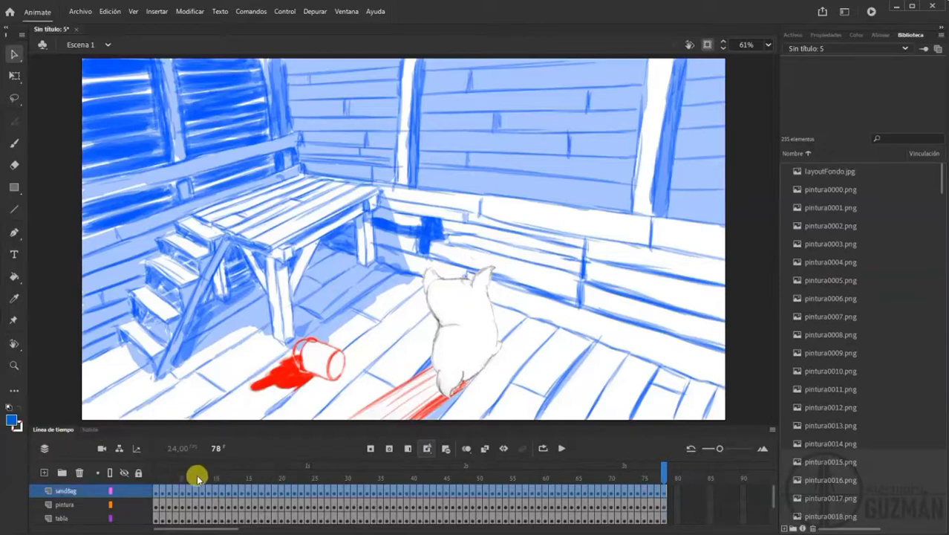
{"action": "left_click", "coordinate": [160, 471]}
{"action": "left_click", "coordinate": [562, 449]}
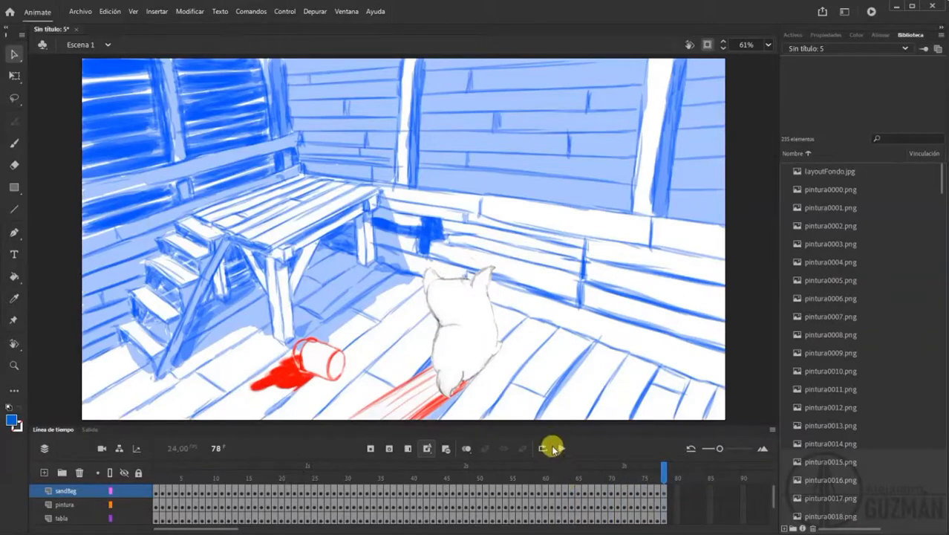
Save the document as montajeSandBag in the animación 2D folder under clases, 2021-2S on drive E
{"action": "key", "text": "ctrl+s"}
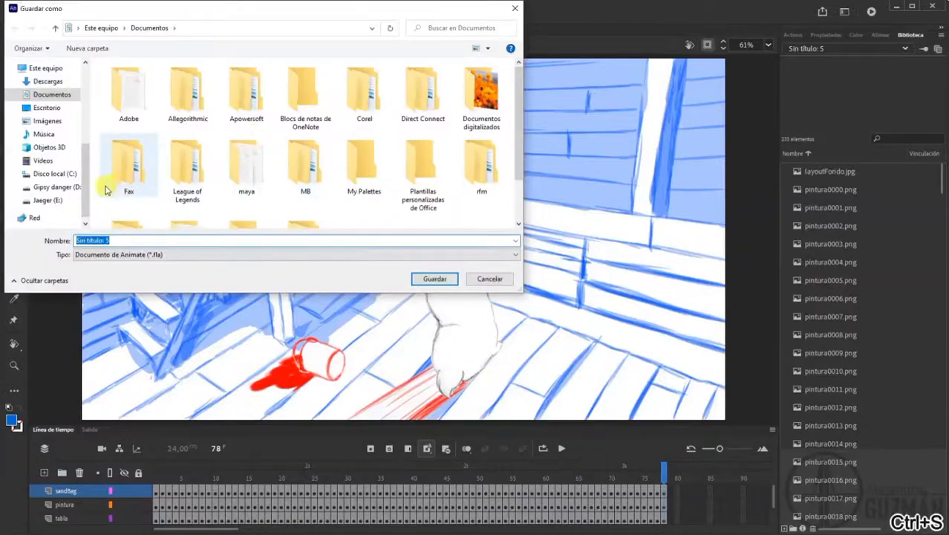
{"action": "left_click", "coordinate": [73, 201]}
{"action": "left_click", "coordinate": [118, 92]}
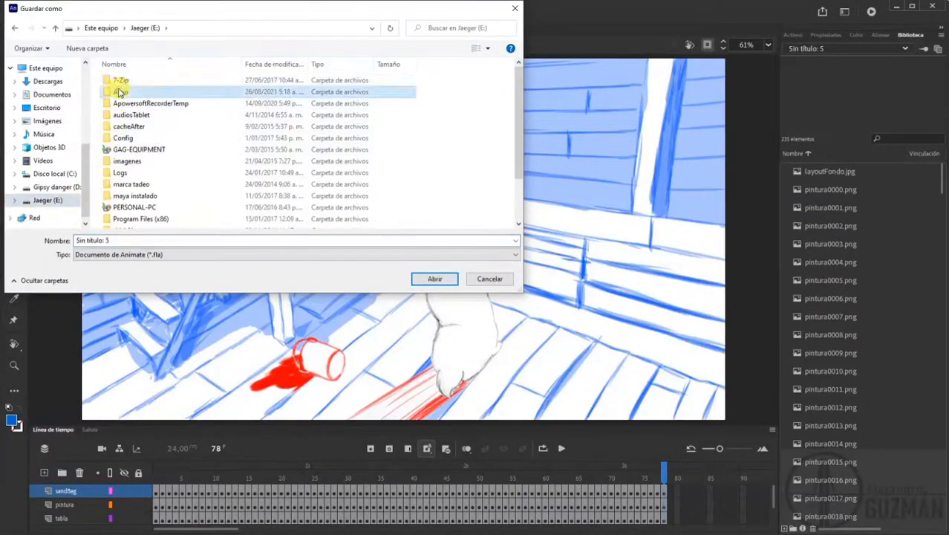
{"action": "double_click", "coordinate": [119, 91]}
{"action": "double_click", "coordinate": [244, 96]}
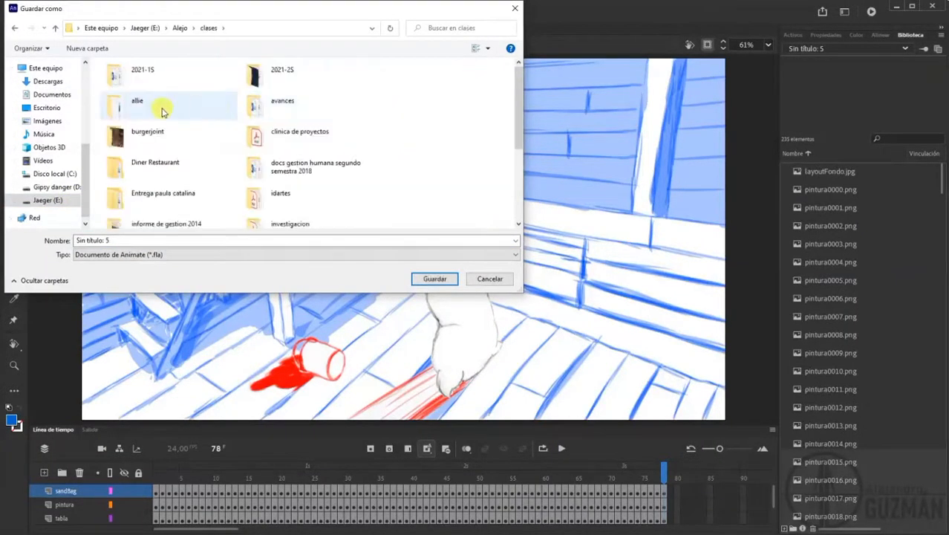
{"action": "double_click", "coordinate": [239, 74]}
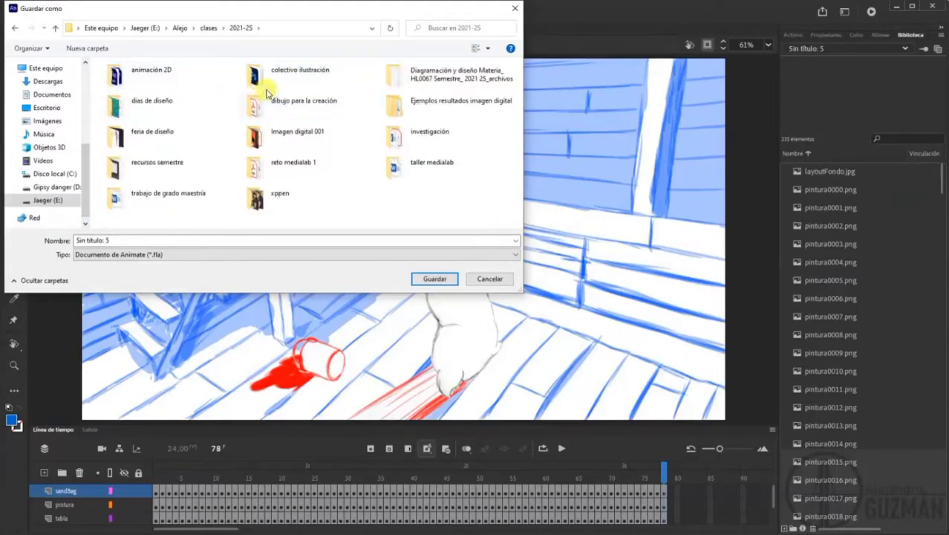
{"action": "double_click", "coordinate": [152, 71]}
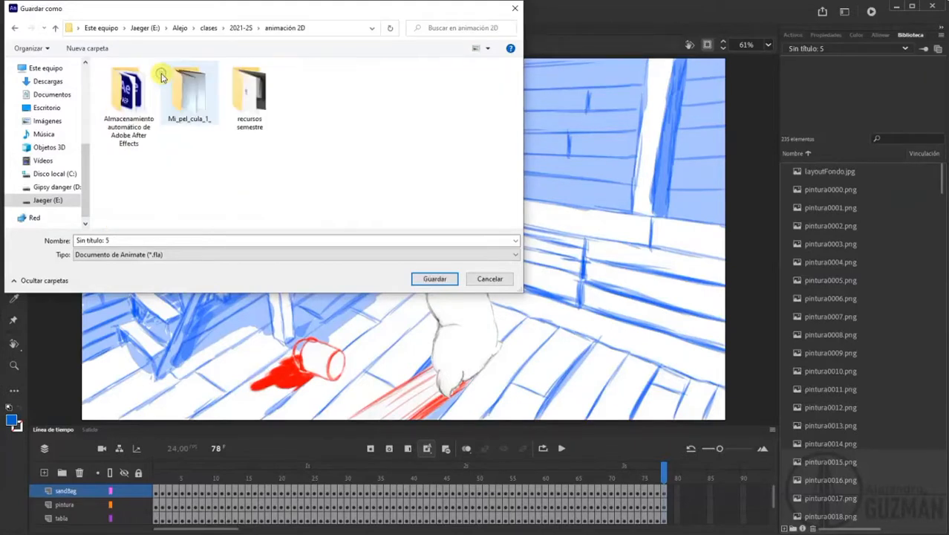
{"action": "left_click", "coordinate": [259, 105]}
{"action": "left_click", "coordinate": [119, 240]}
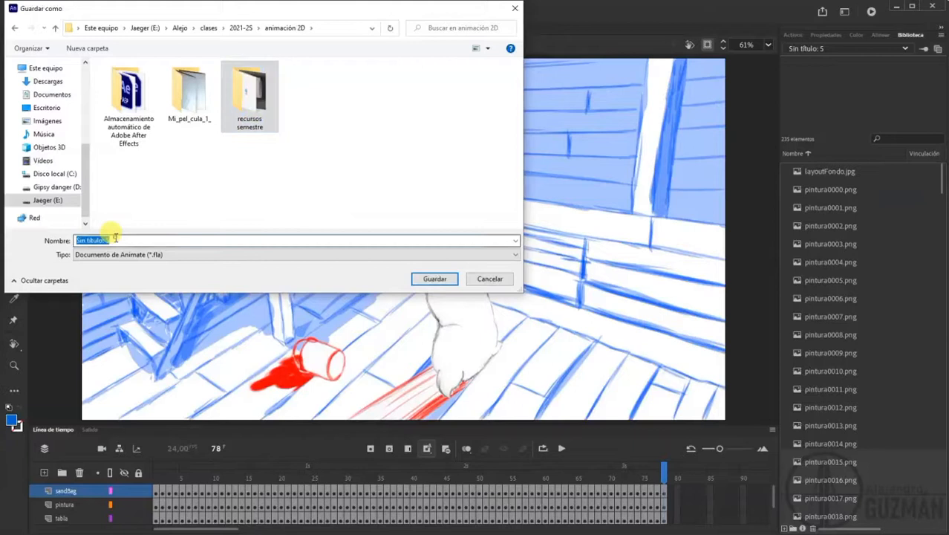
{"action": "double_click", "coordinate": [193, 119]}
{"action": "left_click", "coordinate": [249, 28]}
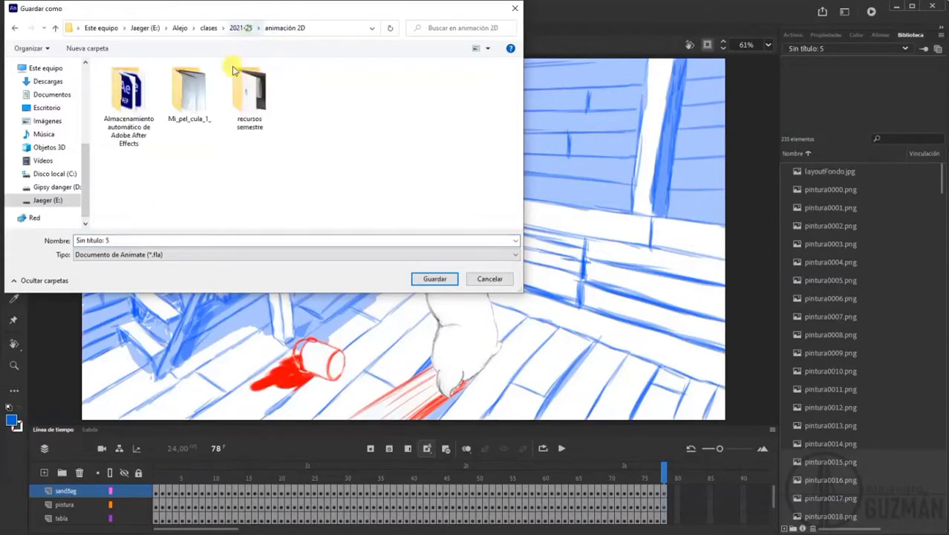
{"action": "left_click", "coordinate": [121, 240]}
{"action": "type", "text": "montajeSandBag"}
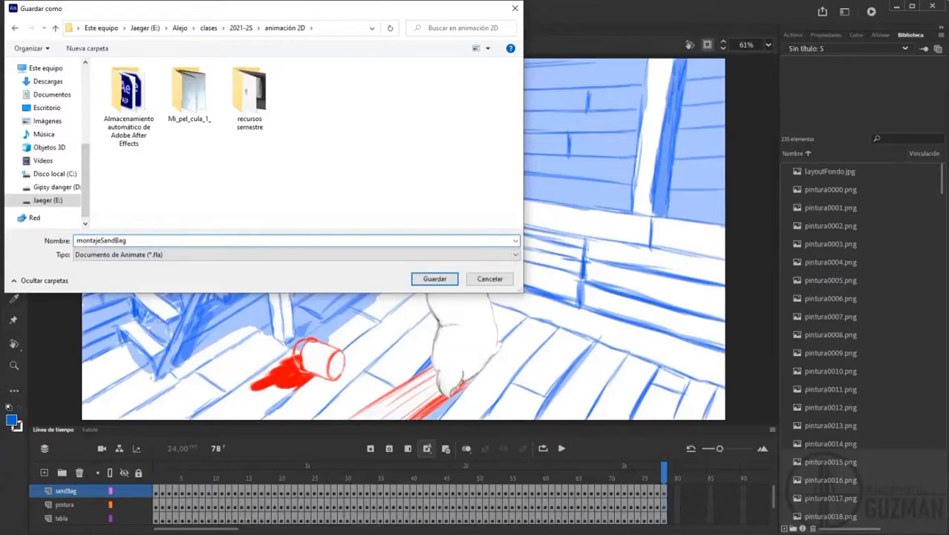
{"action": "key", "text": "Return"}
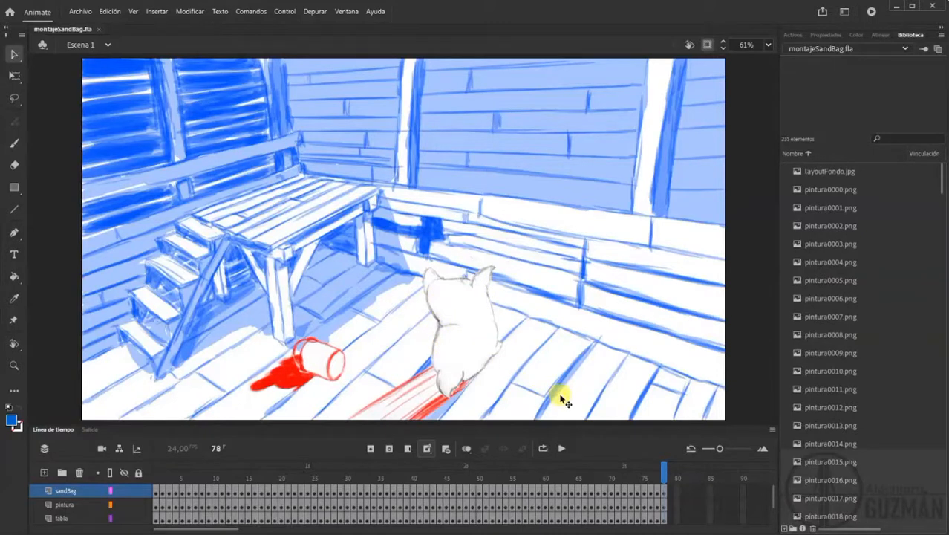
Test the movie in the preview window, closing it when finished, and lock all the layers
{"action": "key", "text": "ctrl+Return"}
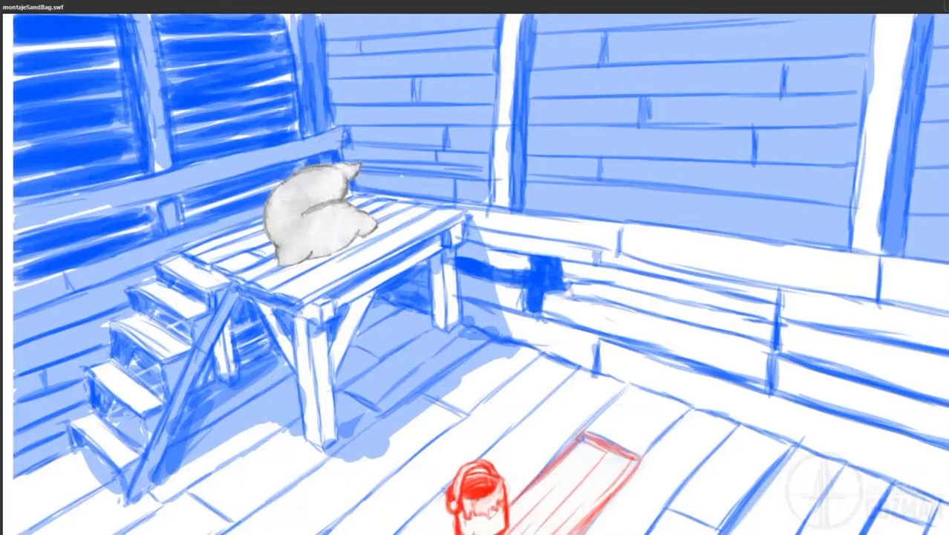
{"action": "left_click", "coordinate": [945, 6]}
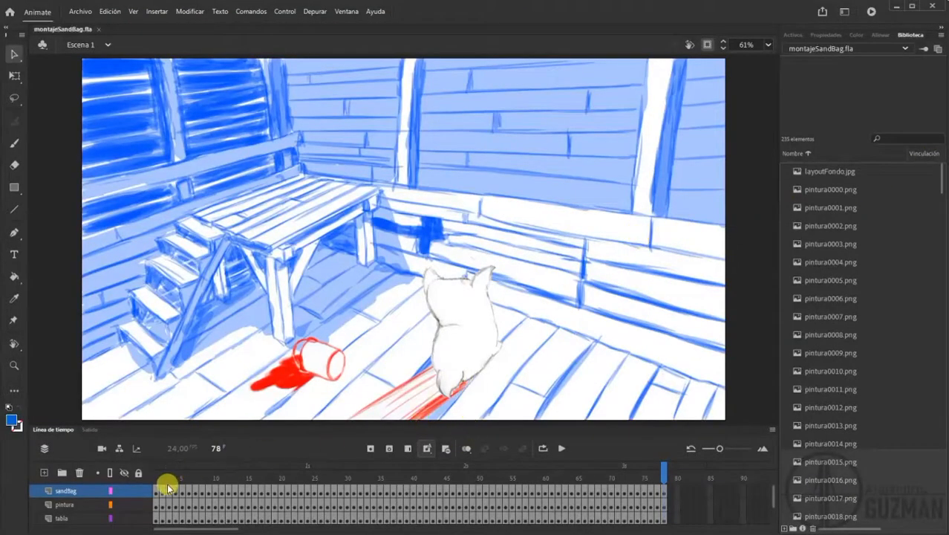
{"action": "left_click", "coordinate": [138, 473]}
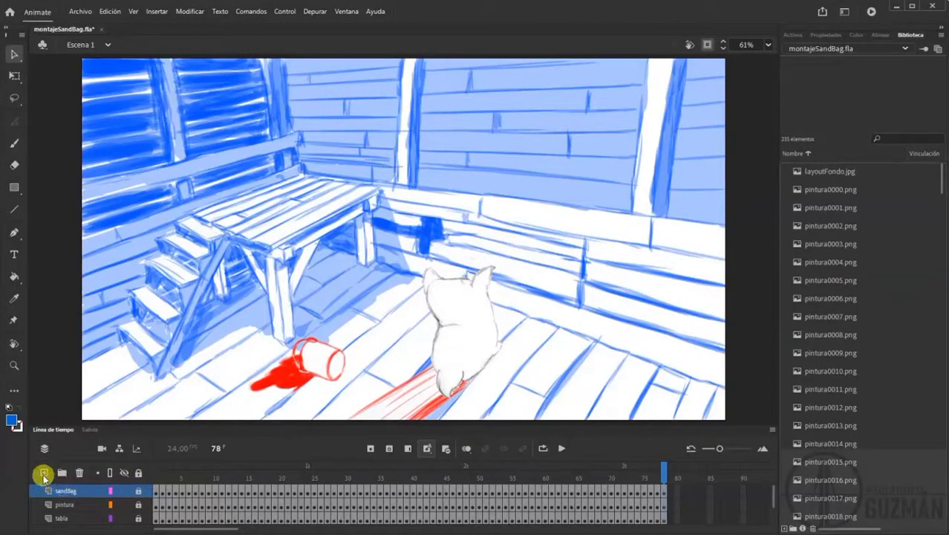
Add a layer above sandBag and name it cleanSandBag
{"action": "left_click", "coordinate": [44, 472]}
{"action": "left_click", "coordinate": [64, 492]}
{"action": "double_click", "coordinate": [64, 492]}
{"action": "type", "text": "c"}
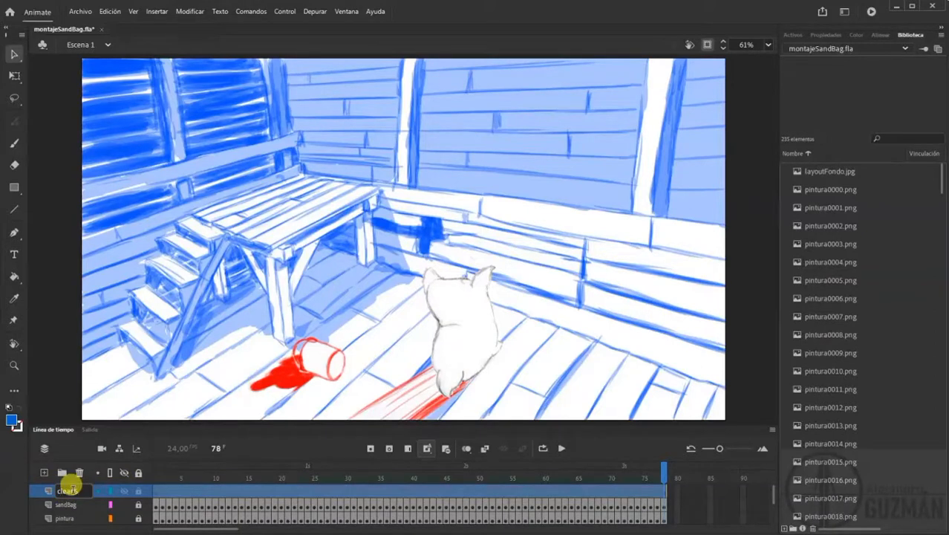
{"action": "type", "text": "leanS"}
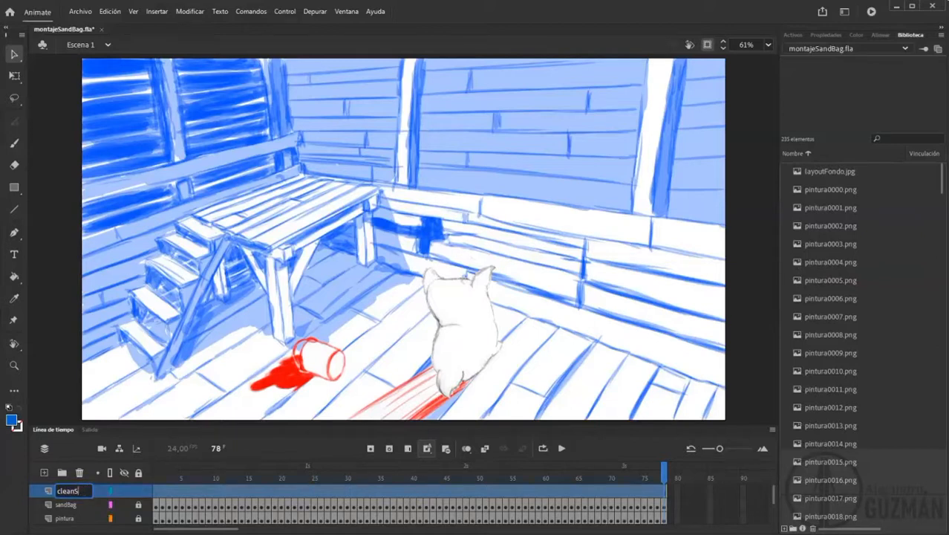
{"action": "type", "text": "andBag"}
{"action": "key", "text": "Return"}
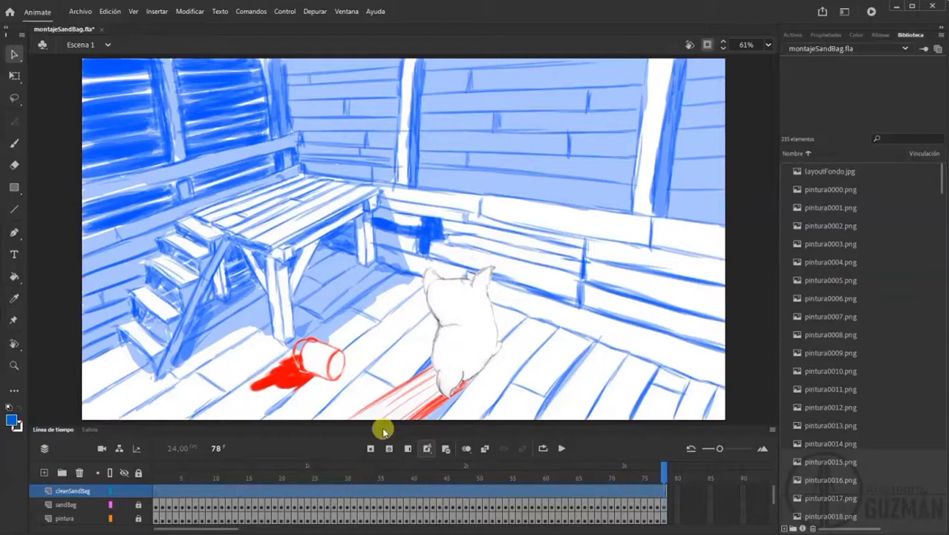
Convert all the cleanSandBag frames, from 1 to 78, to blank keyframes
{"action": "left_click", "coordinate": [13, 364]}
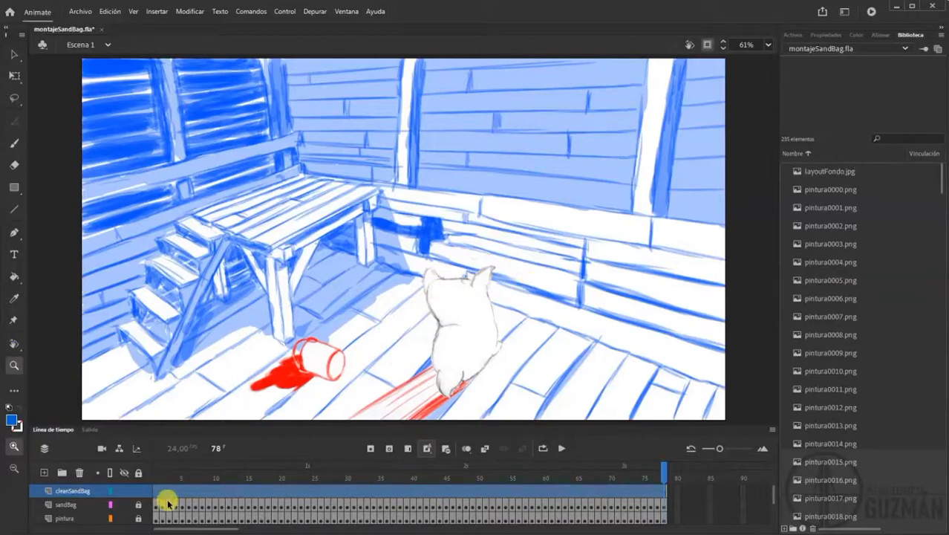
{"action": "left_click", "coordinate": [157, 477]}
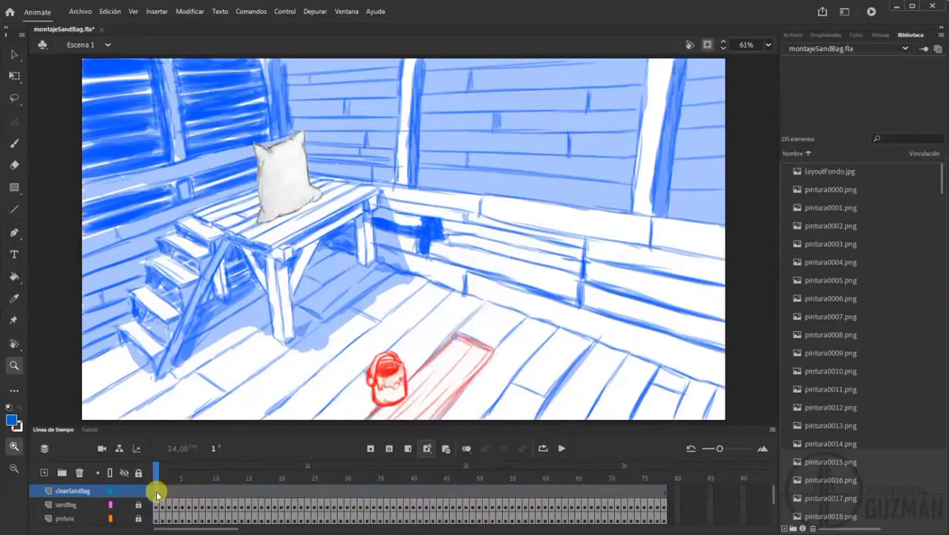
{"action": "left_click", "coordinate": [668, 491], "text": "shift"}
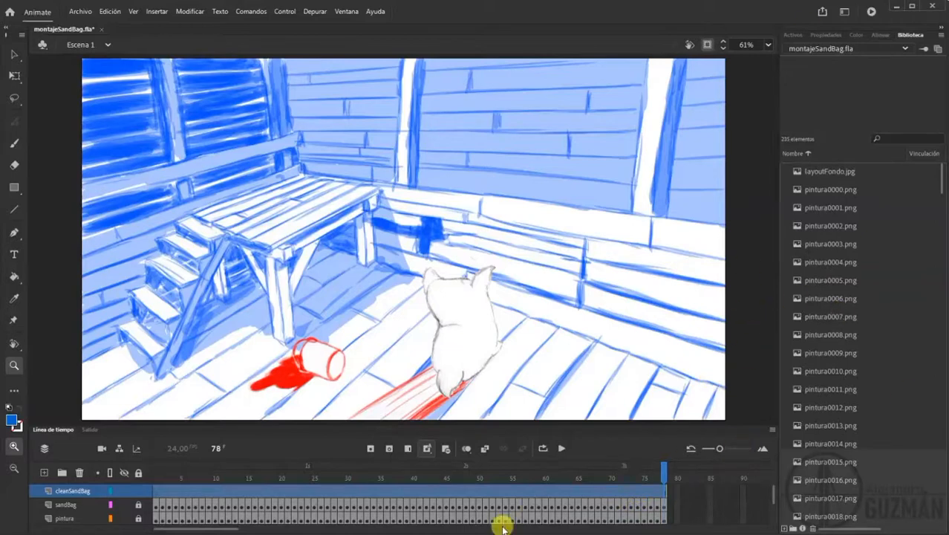
{"action": "right_click", "coordinate": [525, 492]}
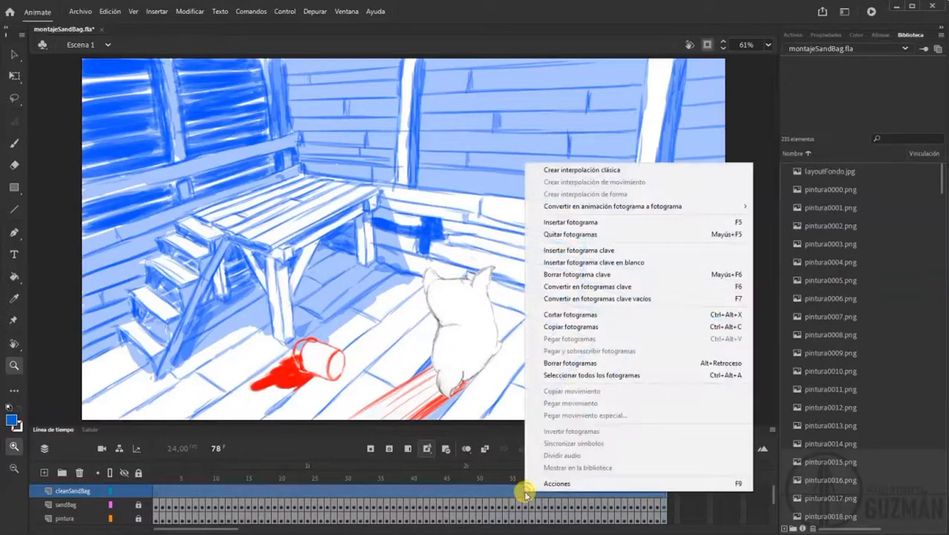
{"action": "left_click", "coordinate": [583, 298]}
{"action": "left_click", "coordinate": [468, 488]}
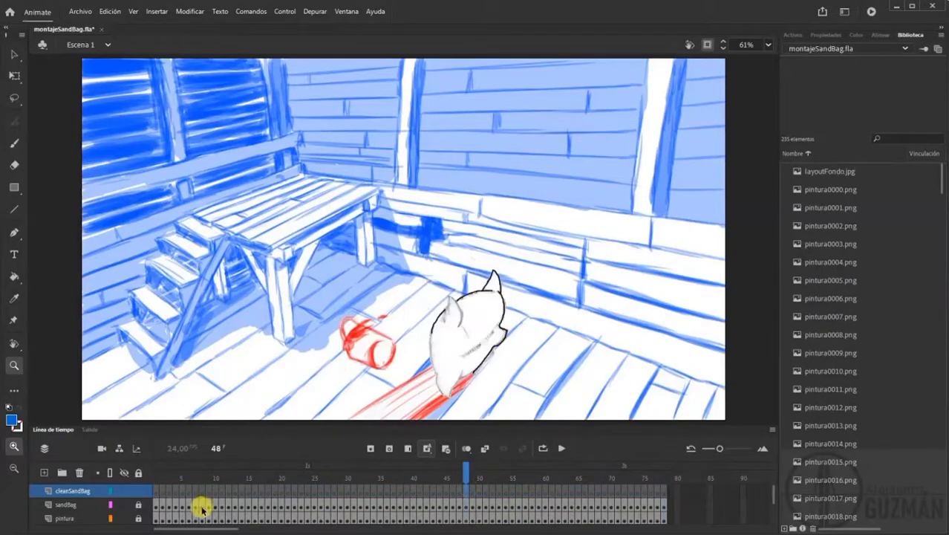
Turn on onion skin for the selected range and return to frame 1 of cleanSandBag
{"action": "left_click", "coordinate": [156, 488]}
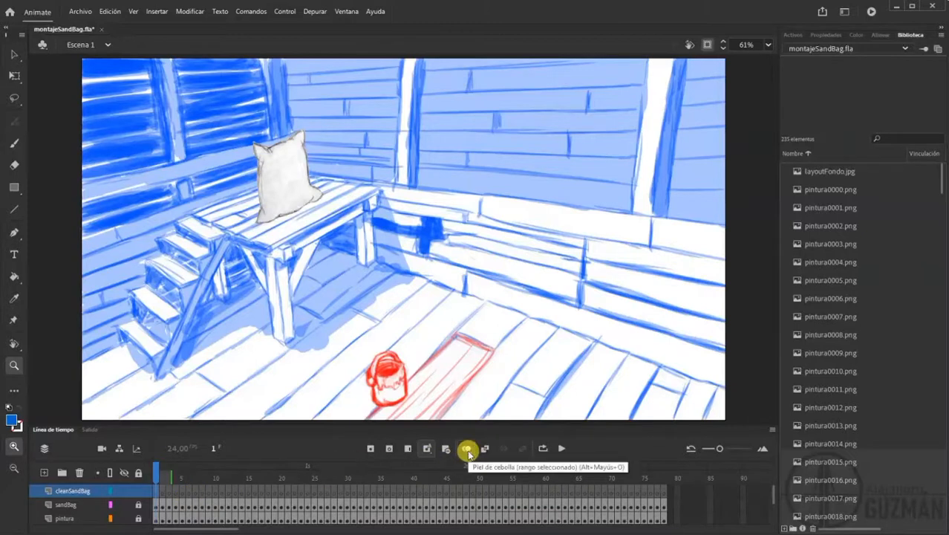
{"action": "mouse_move", "coordinate": [172, 476]}
{"action": "left_mouse_down"}
{"action": "mouse_move", "coordinate": [214, 474]}
{"action": "mouse_move", "coordinate": [175, 475]}
{"action": "mouse_move", "coordinate": [160, 490]}
{"action": "left_mouse_up"}
{"action": "left_click", "coordinate": [156, 475]}
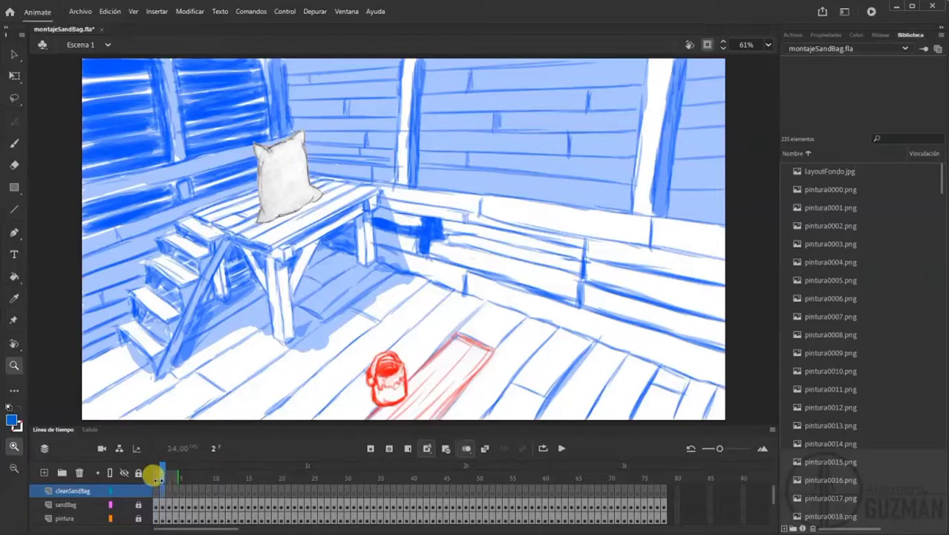
{"action": "left_click", "coordinate": [153, 475]}
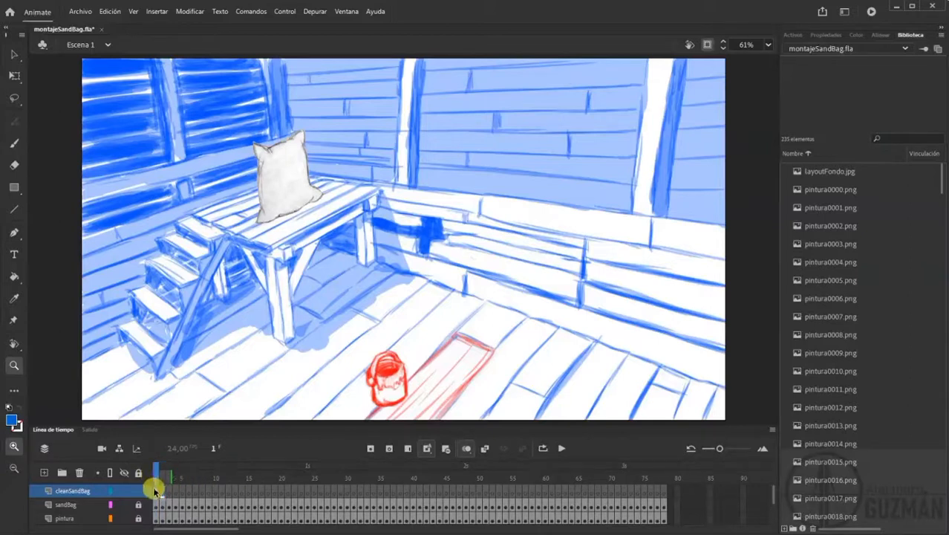
Try a Classic Brush stroke on the stage, undo it and set the fill colour to black
{"action": "left_click", "coordinate": [12, 144]}
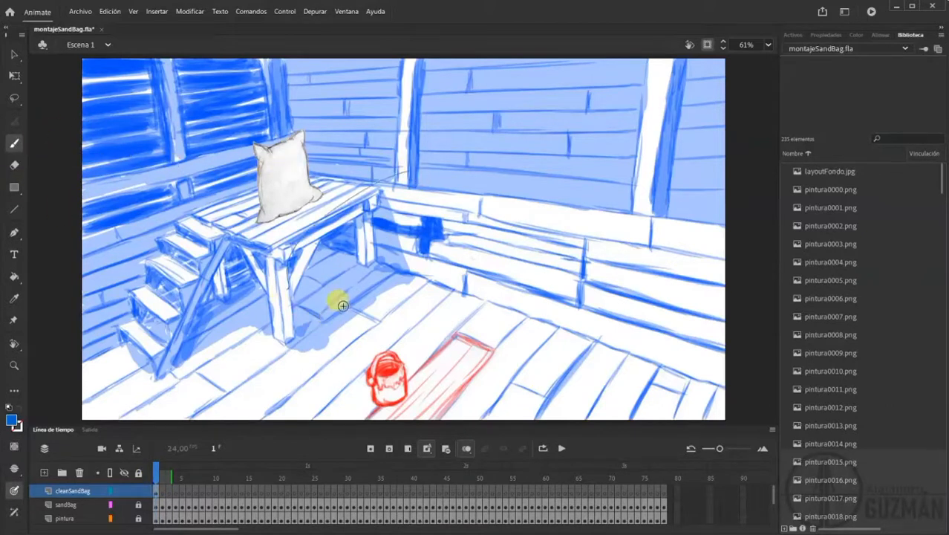
{"action": "key", "text": "ctrl+z"}
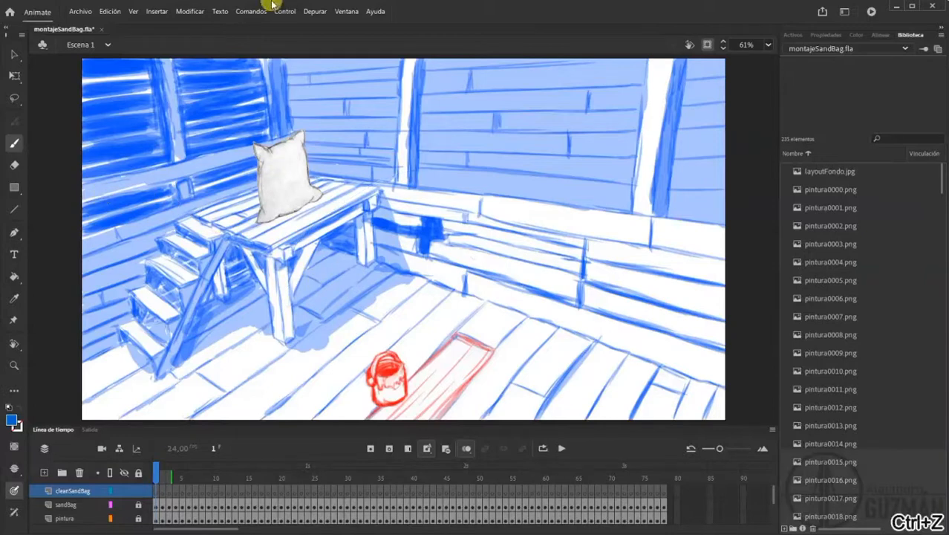
{"action": "left_click", "coordinate": [13, 421]}
{"action": "left_click", "coordinate": [45, 221]}
Display the Classic Brush's properties and try a test stroke inside the sandbag, undoing it
{"action": "left_click", "coordinate": [14, 364]}
{"action": "left_click_drag", "start_coordinate": [231, 113], "coordinate": [223, 106]}
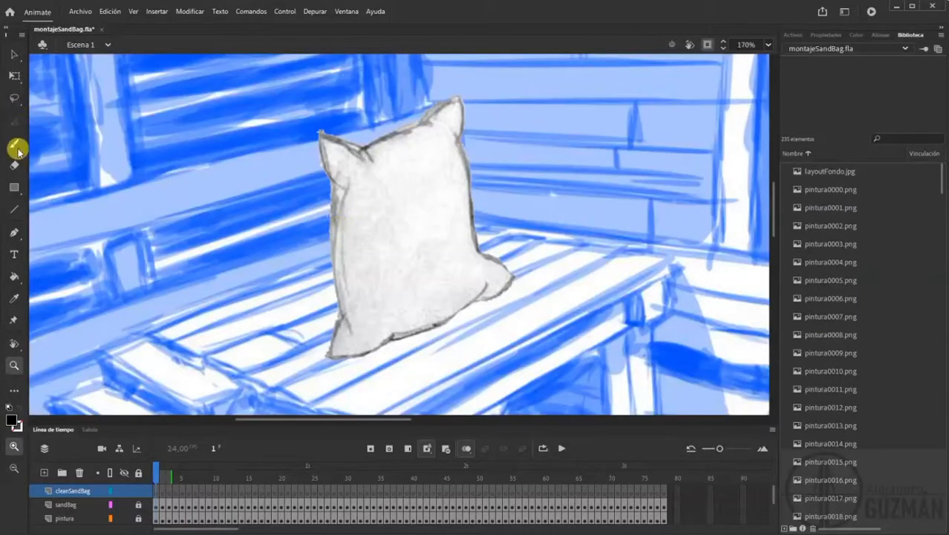
{"action": "left_click", "coordinate": [16, 148]}
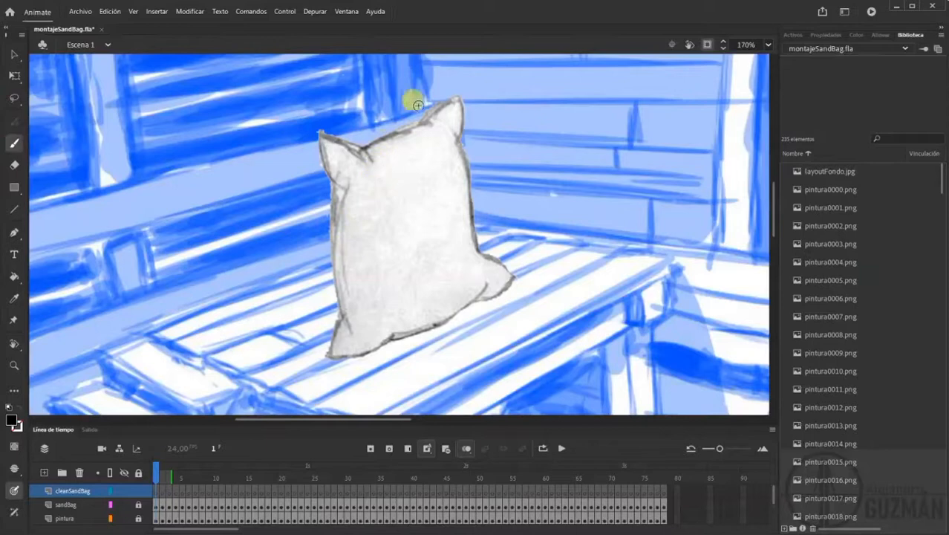
{"action": "left_click", "coordinate": [346, 11]}
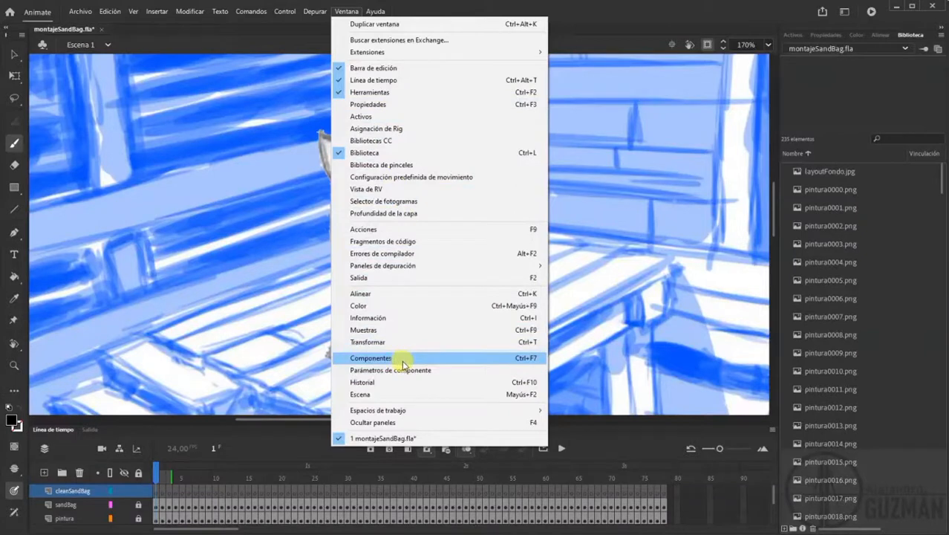
{"action": "left_click", "coordinate": [829, 95]}
{"action": "left_click", "coordinate": [820, 35]}
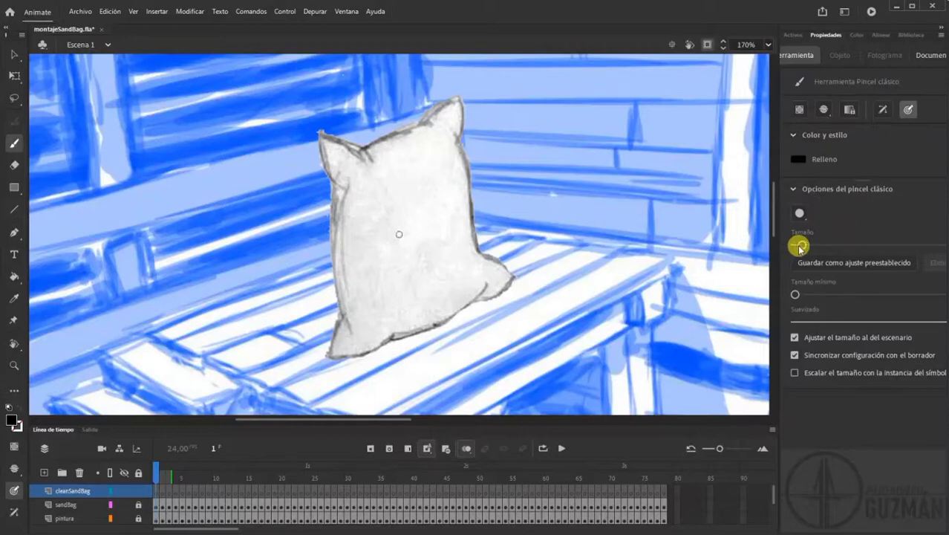
{"action": "mouse_move", "coordinate": [386, 251]}
{"action": "left_mouse_down"}
{"action": "mouse_move", "coordinate": [373, 239]}
{"action": "mouse_move", "coordinate": [442, 271]}
{"action": "left_mouse_up"}
{"action": "key", "text": "ctrl+z"}
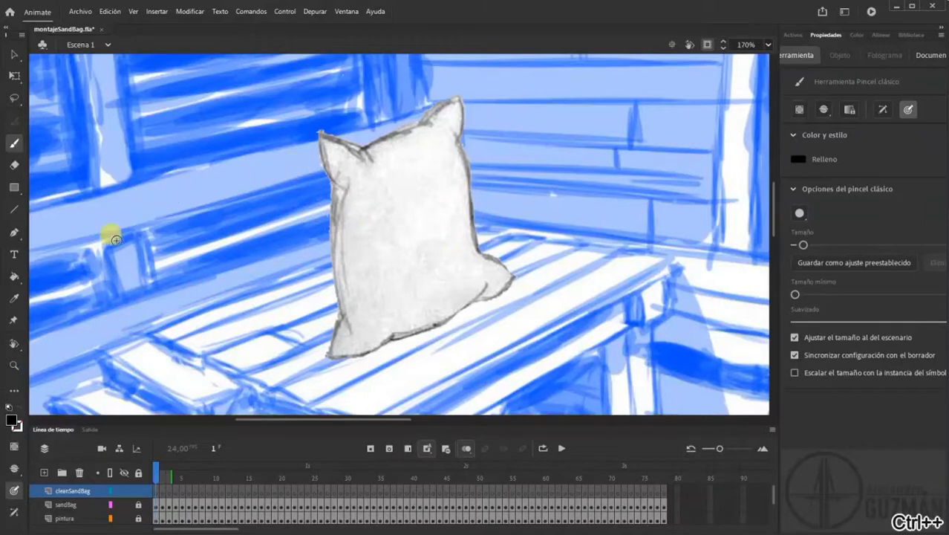
Trace the underside of the sandbag's lower right corner up to its tip with a black brush stroke
{"action": "left_click", "coordinate": [13, 365]}
{"action": "left_click_drag", "start_coordinate": [395, 239], "coordinate": [576, 353]}
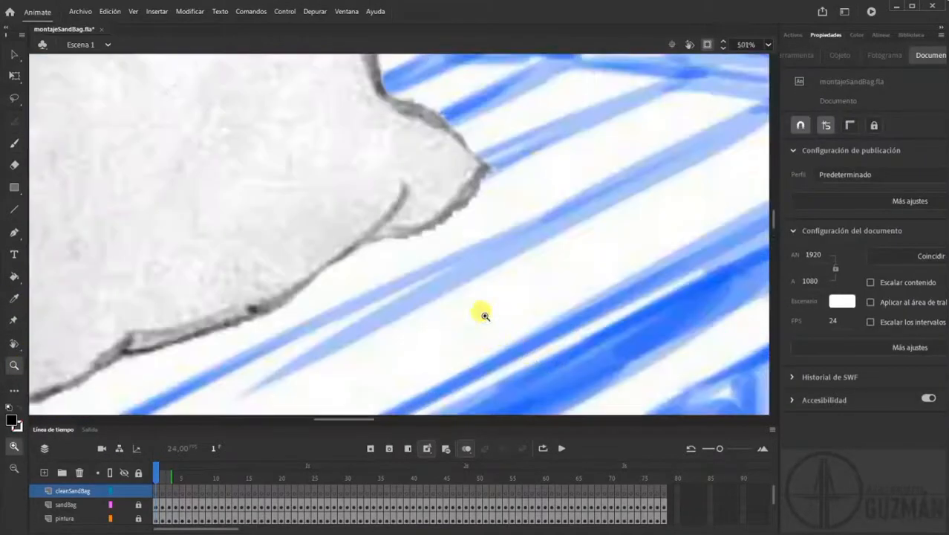
{"action": "left_click", "coordinate": [13, 143]}
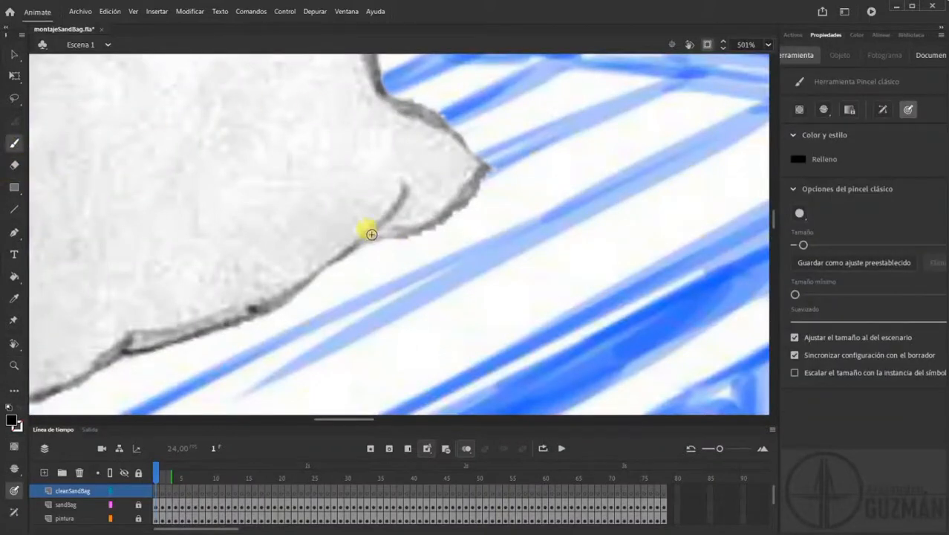
{"action": "mouse_move", "coordinate": [371, 234]}
{"action": "left_mouse_down"}
{"action": "mouse_move", "coordinate": [404, 233]}
{"action": "mouse_move", "coordinate": [466, 201]}
{"action": "left_mouse_up"}
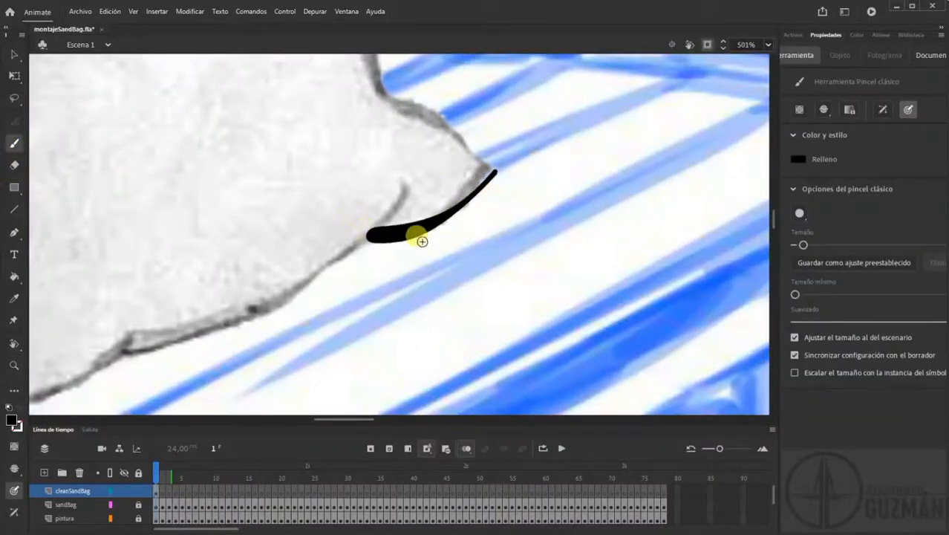
{"action": "left_click_drag", "start_coordinate": [169, 397], "coordinate": [281, 329]}
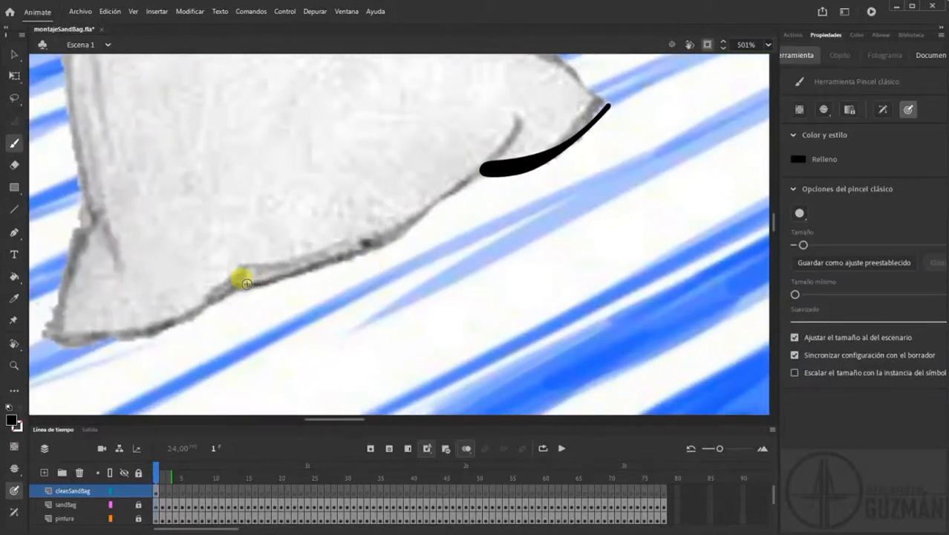
{"action": "left_click_drag", "start_coordinate": [308, 267], "coordinate": [384, 247]}
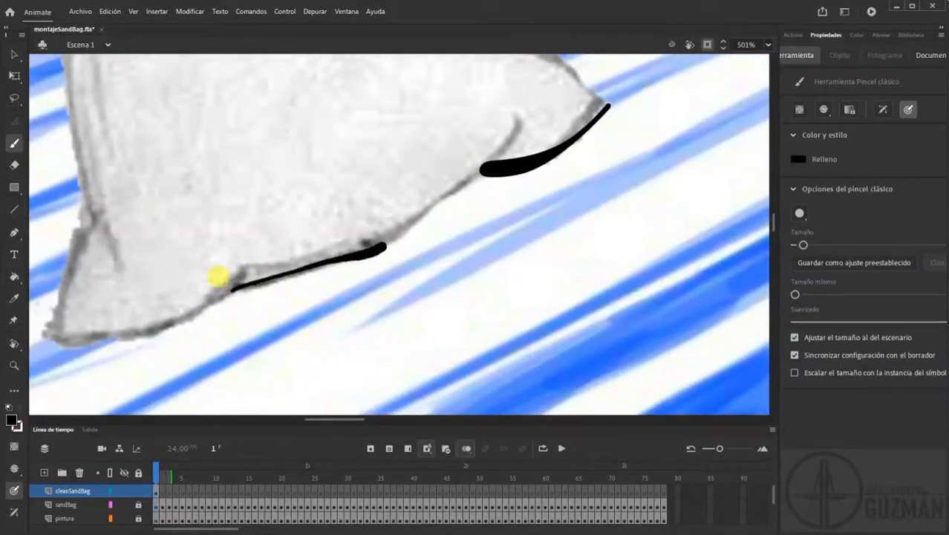
{"action": "left_click_drag", "start_coordinate": [493, 158], "coordinate": [519, 111]}
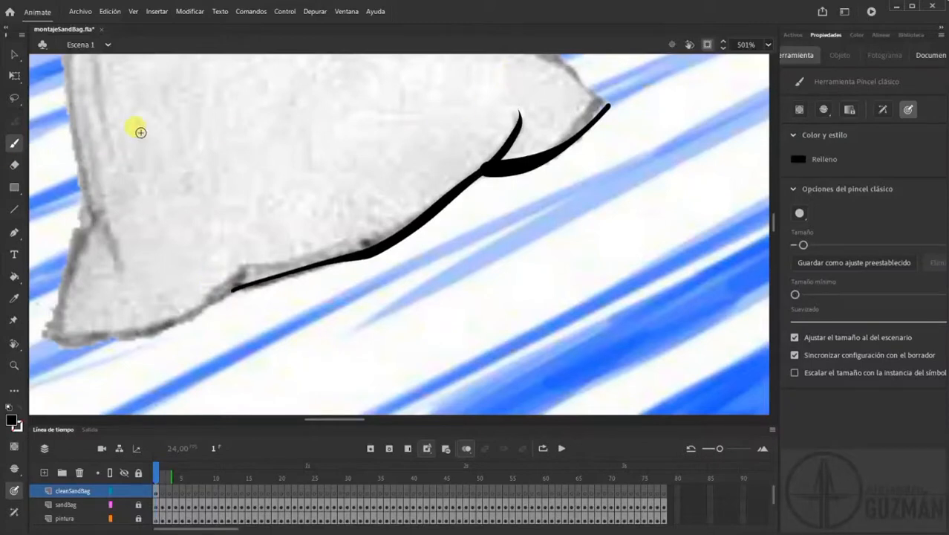
{"action": "key", "text": "ctrl+z"}
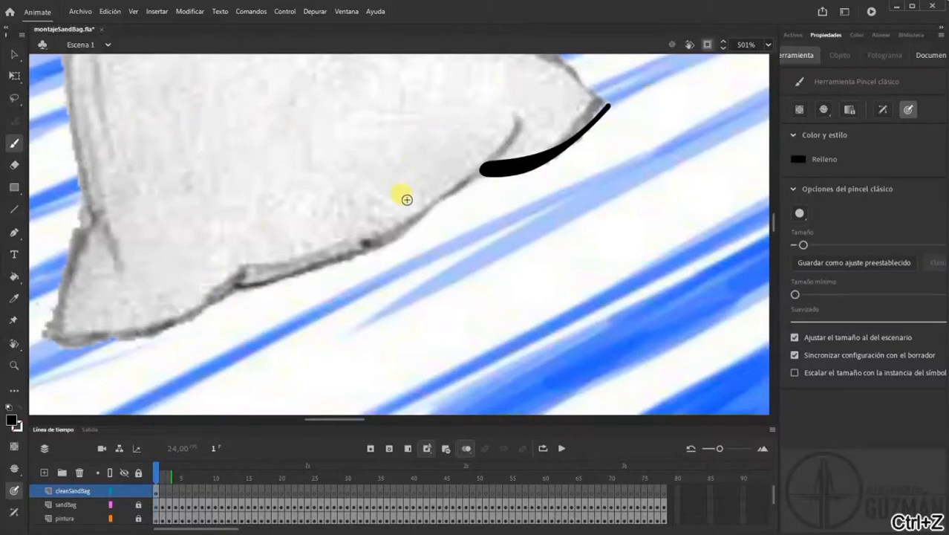
Trace the right part of the sandbag's bottom edge and the corner's fold crease, joining both to the corner stroke
{"action": "left_click_drag", "start_coordinate": [238, 283], "coordinate": [435, 208]}
{"action": "left_click_drag", "start_coordinate": [492, 162], "coordinate": [524, 121]}
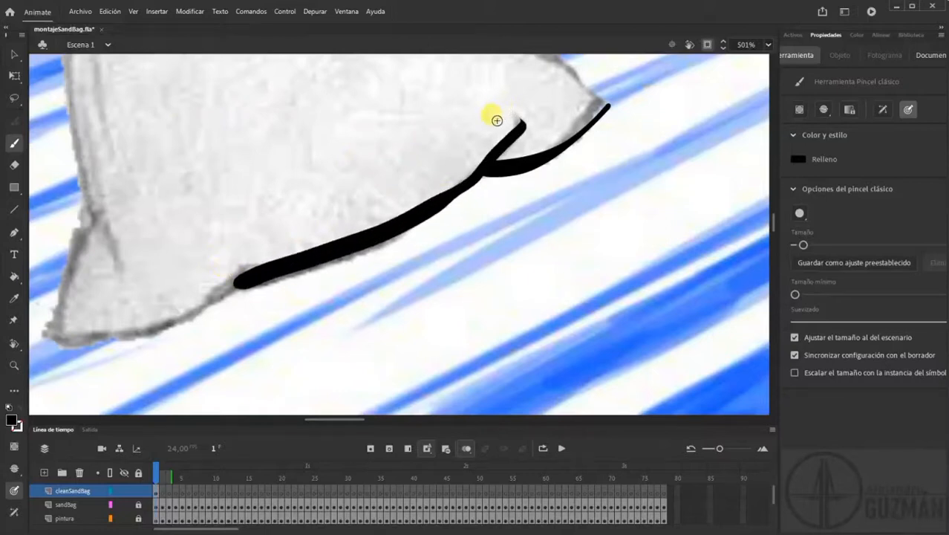
Try reshaping the brushed outline through its anchor points with the Subselection tool, undo the edits and return to the Selection tool
{"action": "left_click", "coordinate": [14, 54]}
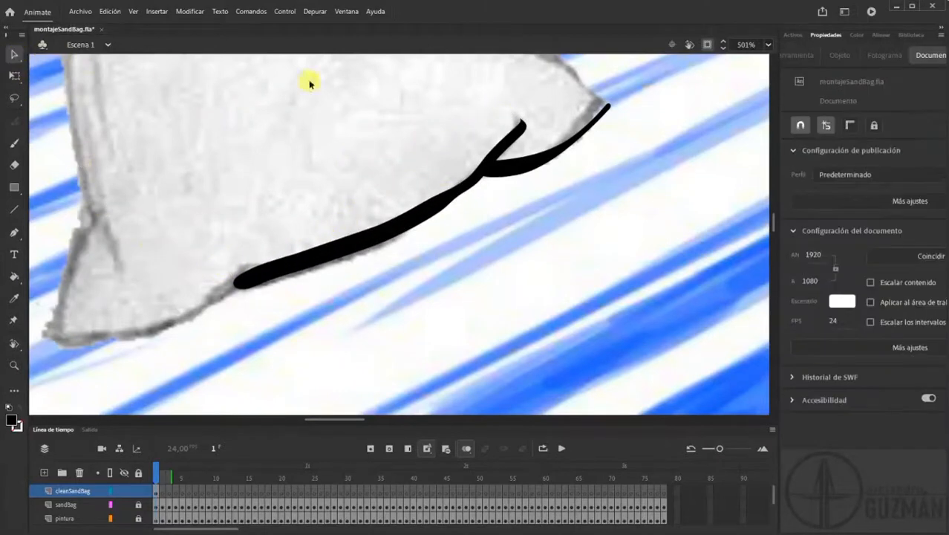
{"action": "left_click", "coordinate": [511, 142]}
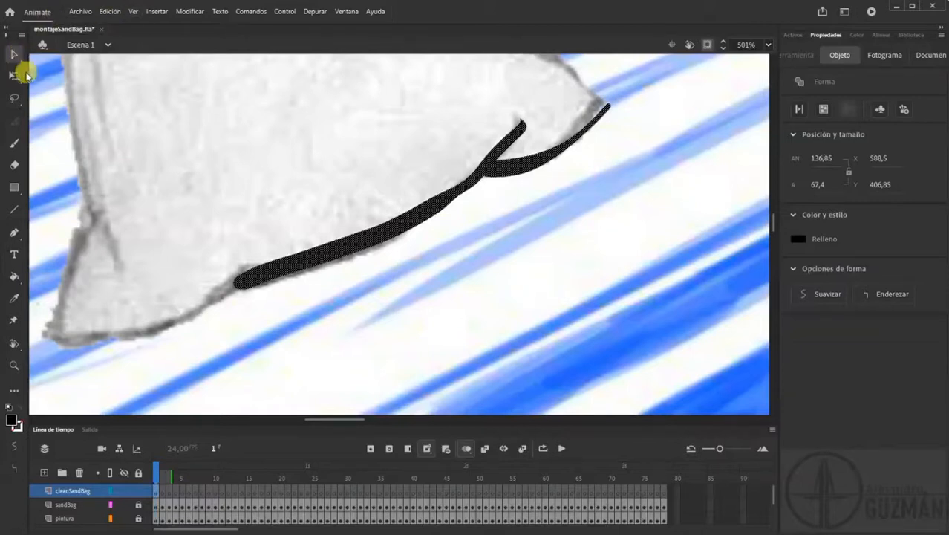
{"action": "left_click", "coordinate": [13, 54]}
{"action": "left_click", "coordinate": [75, 61]}
{"action": "left_click", "coordinate": [447, 275]}
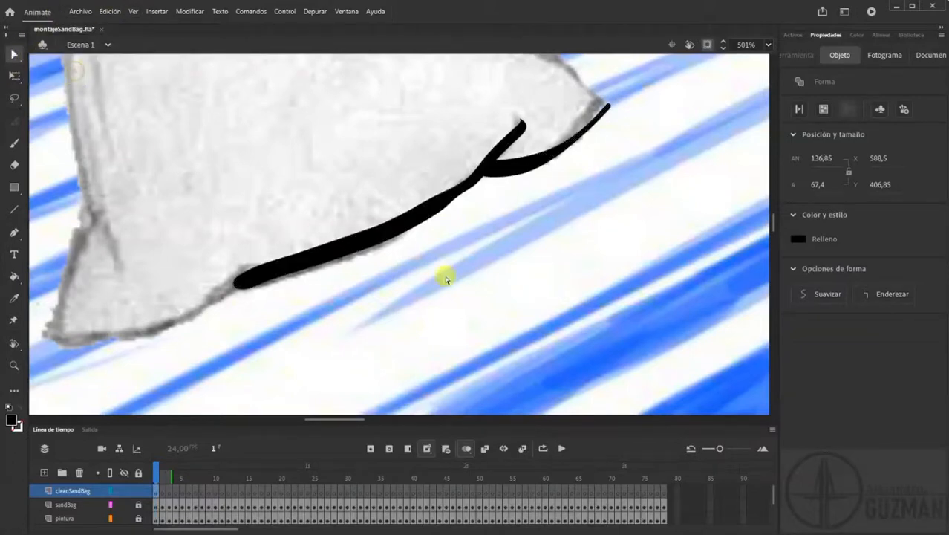
{"action": "left_click", "coordinate": [415, 228]}
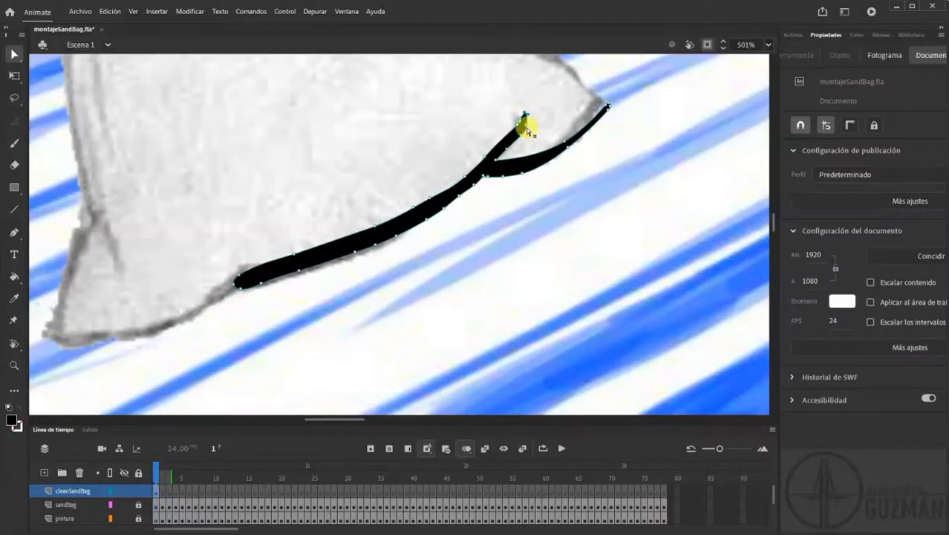
{"action": "key", "text": "ctrl+z"}
{"action": "key", "text": "ctrl+z"}
{"action": "key", "text": "ctrl+z"}
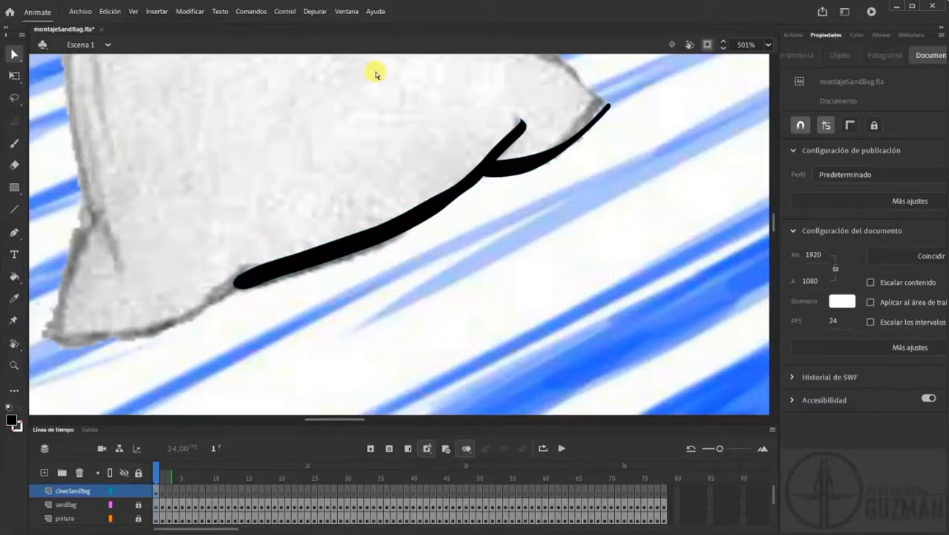
{"action": "left_click", "coordinate": [12, 53]}
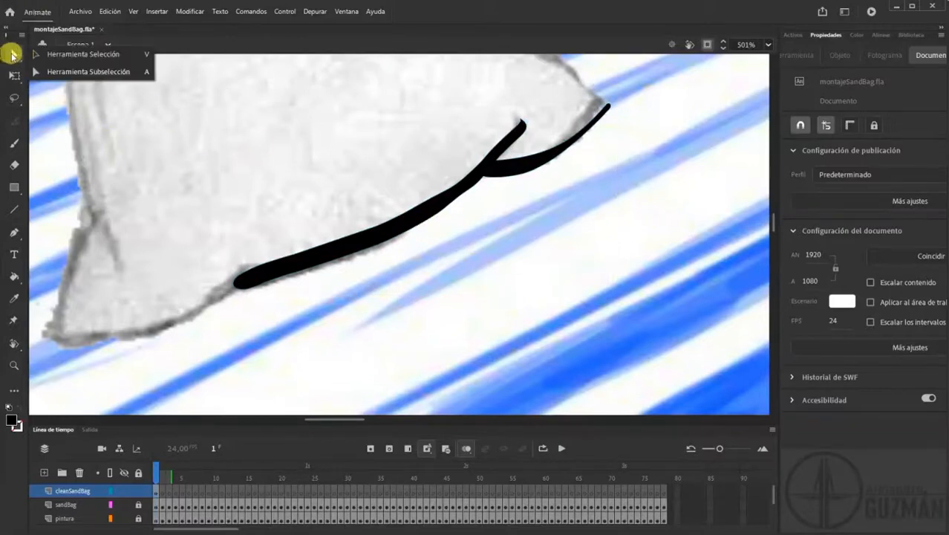
{"action": "left_click", "coordinate": [74, 47]}
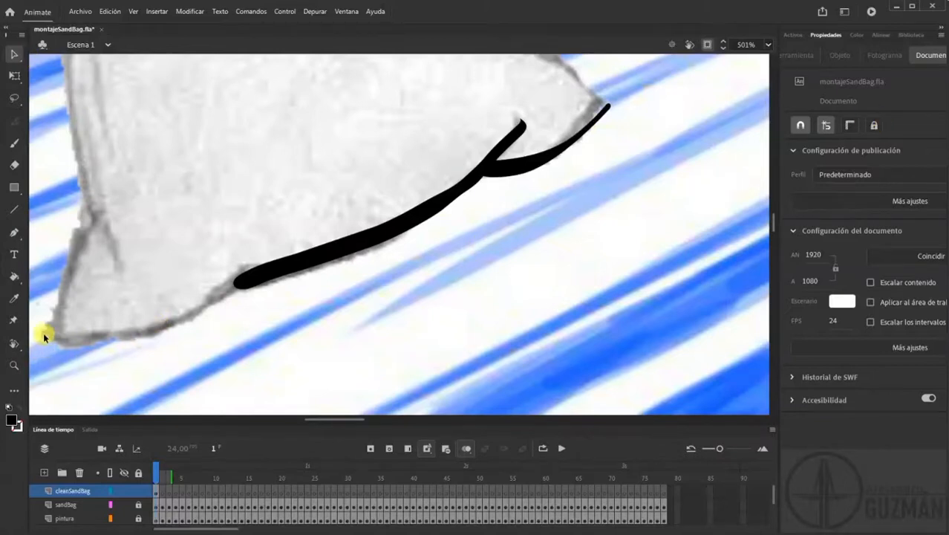
Brush the sandbag's bottom edge from the lower left corner to the existing black line, redoing the stroke once
{"action": "left_click", "coordinate": [13, 143]}
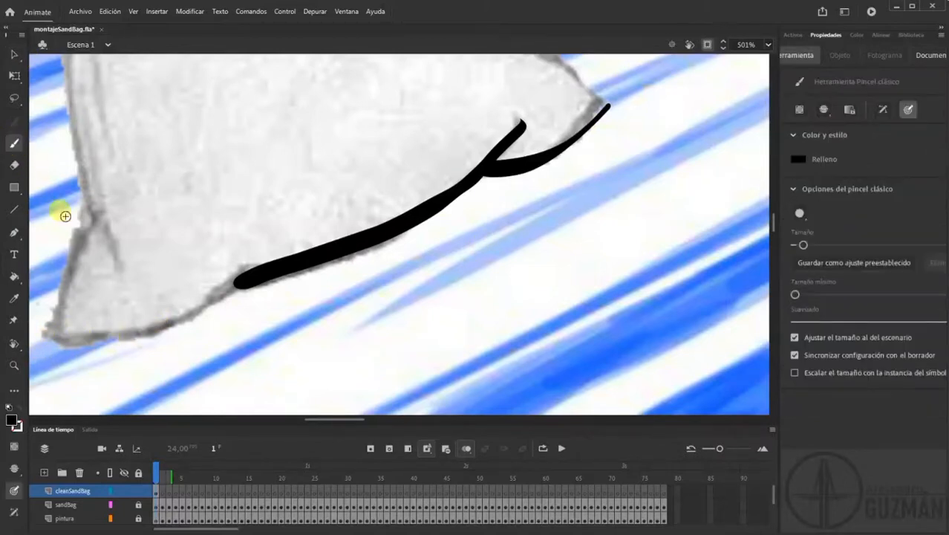
{"action": "mouse_move", "coordinate": [49, 338]}
{"action": "left_mouse_down"}
{"action": "mouse_move", "coordinate": [143, 333]}
{"action": "mouse_move", "coordinate": [187, 316]}
{"action": "mouse_move", "coordinate": [279, 245]}
{"action": "left_mouse_up"}
{"action": "key", "text": "ctrl+z"}
{"action": "mouse_move", "coordinate": [48, 333]}
{"action": "left_mouse_down"}
{"action": "mouse_move", "coordinate": [174, 318]}
{"action": "mouse_move", "coordinate": [236, 281]}
{"action": "mouse_move", "coordinate": [272, 235]}
{"action": "left_mouse_up"}
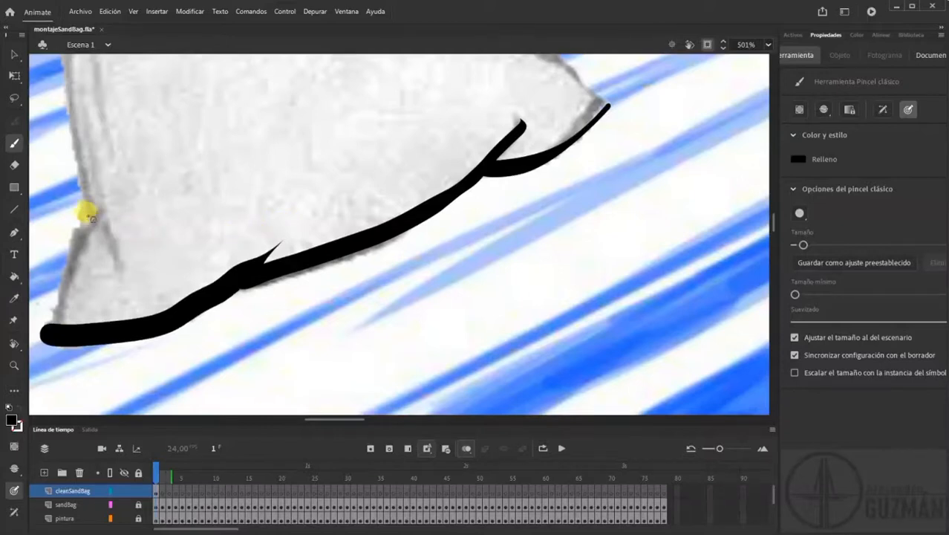
Trace the outer edge of the sandbag's lower left corner and the bag's left side, adding the thin inner seam line beside it
{"action": "left_click_drag", "start_coordinate": [93, 220], "coordinate": [63, 257]}
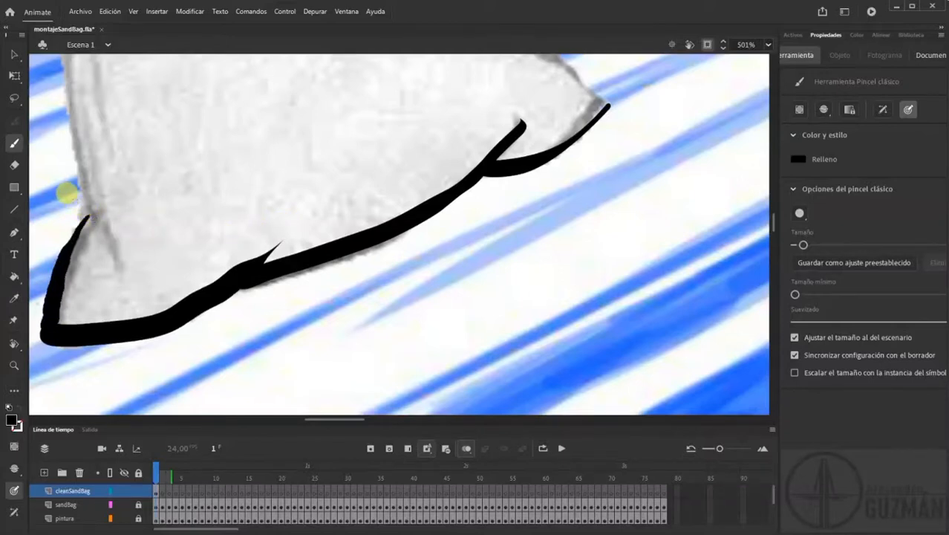
{"action": "mouse_move", "coordinate": [229, 216]}
{"action": "left_mouse_down"}
{"action": "mouse_move", "coordinate": [187, 237]}
{"action": "mouse_move", "coordinate": [411, 283]}
{"action": "mouse_move", "coordinate": [482, 232]}
{"action": "left_mouse_up"}
{"action": "left_click", "coordinate": [705, 47]}
{"action": "mouse_move", "coordinate": [636, 102]}
{"action": "left_mouse_down"}
{"action": "mouse_move", "coordinate": [643, 111]}
{"action": "mouse_move", "coordinate": [636, 100]}
{"action": "mouse_move", "coordinate": [258, 123]}
{"action": "left_mouse_up"}
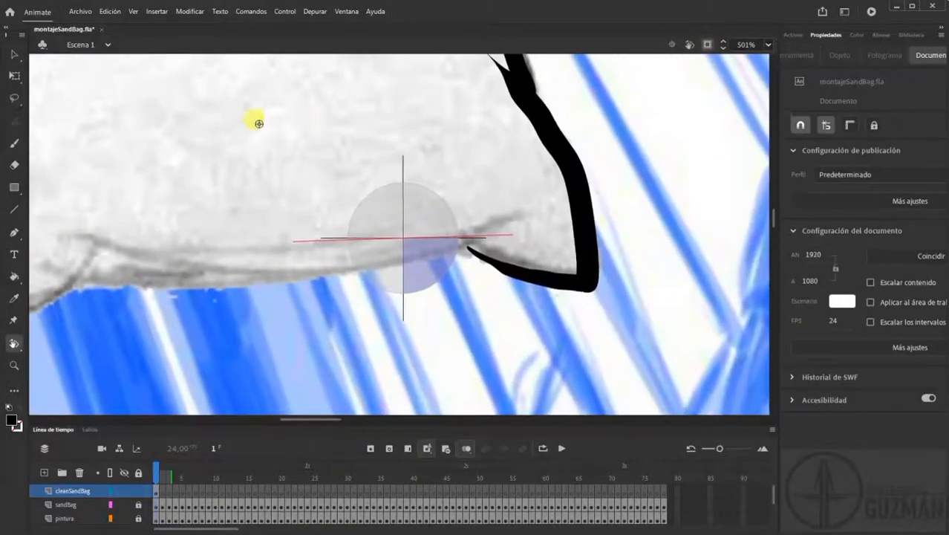
{"action": "left_click", "coordinate": [15, 144]}
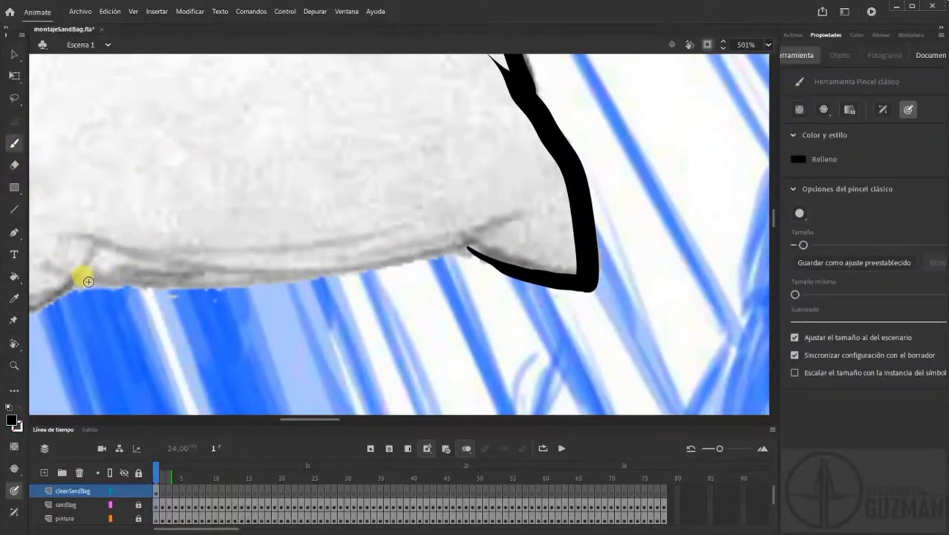
{"action": "mouse_move", "coordinate": [78, 281]}
{"action": "left_mouse_down"}
{"action": "mouse_move", "coordinate": [367, 269]}
{"action": "mouse_move", "coordinate": [482, 240]}
{"action": "mouse_move", "coordinate": [524, 218]}
{"action": "left_mouse_up"}
{"action": "mouse_move", "coordinate": [194, 253]}
{"action": "left_mouse_down"}
{"action": "mouse_move", "coordinate": [275, 250]}
{"action": "mouse_move", "coordinate": [434, 222]}
{"action": "left_mouse_up"}
{"action": "mouse_move", "coordinate": [187, 276]}
{"action": "left_mouse_down"}
{"action": "mouse_move", "coordinate": [500, 239]}
{"action": "mouse_move", "coordinate": [208, 272]}
{"action": "left_mouse_up"}
Brush both edges of the sandbag's upper left corner from the tip, ending the strokes in short fold creases
{"action": "left_click", "coordinate": [689, 45]}
{"action": "mouse_move", "coordinate": [551, 137]}
{"action": "left_mouse_down"}
{"action": "mouse_move", "coordinate": [594, 225]}
{"action": "mouse_move", "coordinate": [616, 212]}
{"action": "left_mouse_up"}
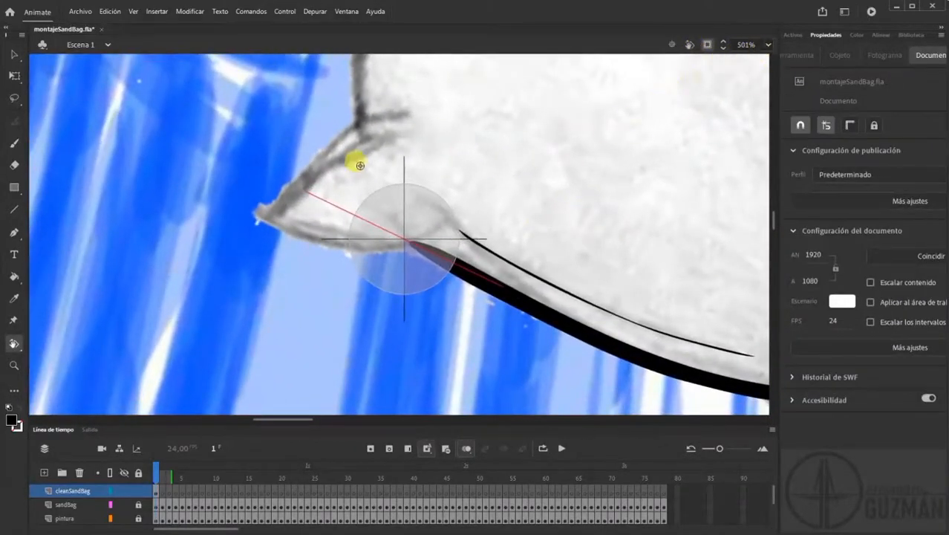
{"action": "left_click", "coordinate": [15, 143]}
{"action": "mouse_move", "coordinate": [258, 216]}
{"action": "left_mouse_down"}
{"action": "mouse_move", "coordinate": [348, 243]}
{"action": "mouse_move", "coordinate": [459, 225]}
{"action": "left_mouse_up"}
{"action": "left_click_drag", "start_coordinate": [258, 214], "coordinate": [363, 132]}
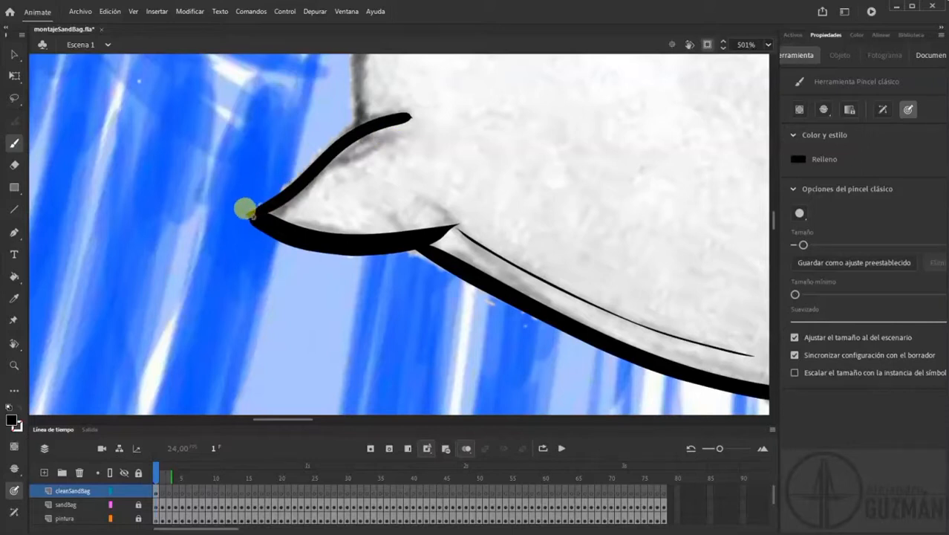
Ink the sandbag's top edge and the upper side of its upper right corner, redoing the top edge stroke once
{"action": "left_click_drag", "start_coordinate": [435, 109], "coordinate": [410, 226]}
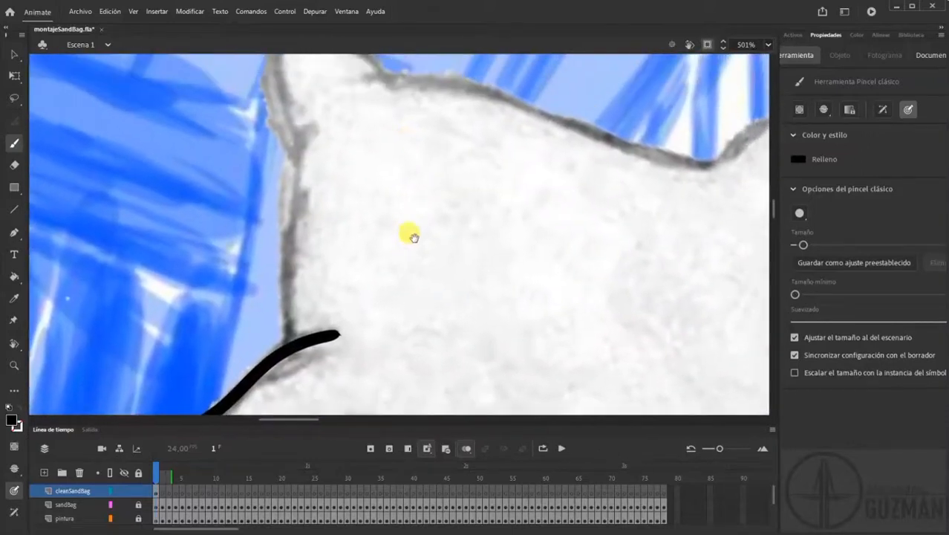
{"action": "left_click", "coordinate": [689, 45]}
{"action": "mouse_move", "coordinate": [430, 176]}
{"action": "left_mouse_down"}
{"action": "mouse_move", "coordinate": [428, 165]}
{"action": "mouse_move", "coordinate": [534, 329]}
{"action": "left_mouse_up"}
{"action": "left_click", "coordinate": [17, 145]}
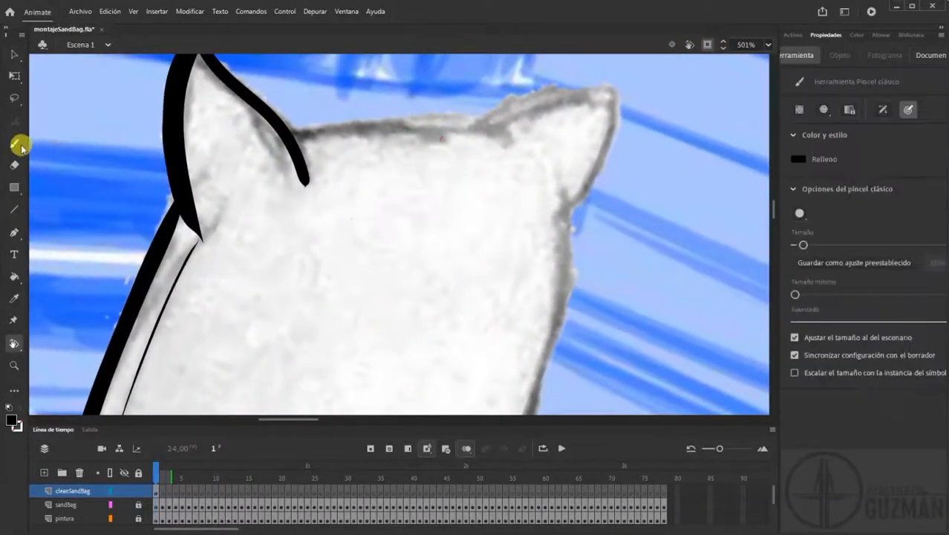
{"action": "mouse_move", "coordinate": [294, 134]}
{"action": "left_mouse_down"}
{"action": "mouse_move", "coordinate": [276, 120]}
{"action": "mouse_move", "coordinate": [492, 127]}
{"action": "mouse_move", "coordinate": [526, 138]}
{"action": "left_mouse_up"}
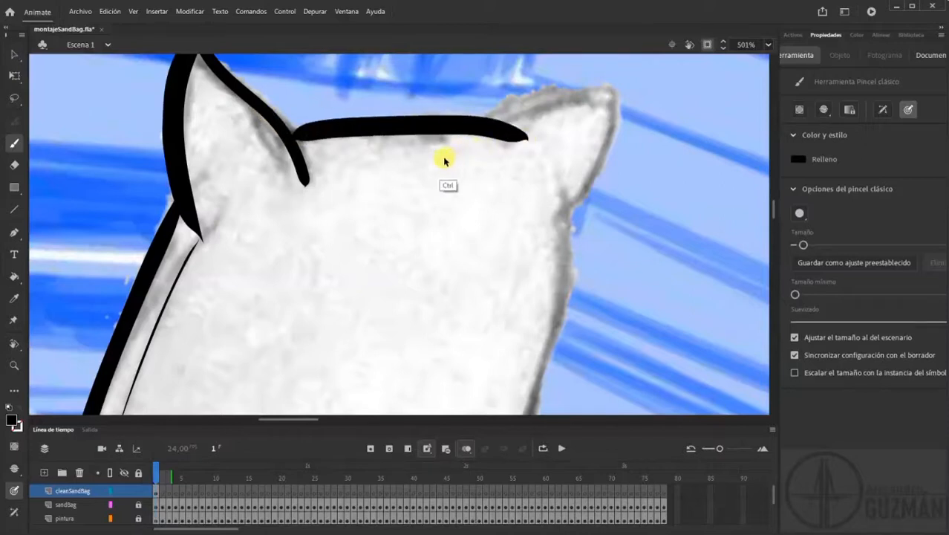
{"action": "key", "text": "ctrl+z"}
{"action": "mouse_move", "coordinate": [263, 111]}
{"action": "left_mouse_down"}
{"action": "mouse_move", "coordinate": [295, 138]}
{"action": "mouse_move", "coordinate": [452, 128]}
{"action": "mouse_move", "coordinate": [527, 147]}
{"action": "mouse_move", "coordinate": [481, 123]}
{"action": "mouse_move", "coordinate": [632, 81]}
{"action": "left_mouse_up"}
{"action": "mouse_move", "coordinate": [604, 209]}
{"action": "left_mouse_down"}
{"action": "mouse_move", "coordinate": [552, 244]}
{"action": "mouse_move", "coordinate": [513, 237]}
{"action": "left_mouse_up"}
Brush the outer edge of the sandbag's upper right corner from its tip down to the right side
{"action": "left_click", "coordinate": [691, 45]}
{"action": "left_click_drag", "start_coordinate": [582, 162], "coordinate": [585, 168]}
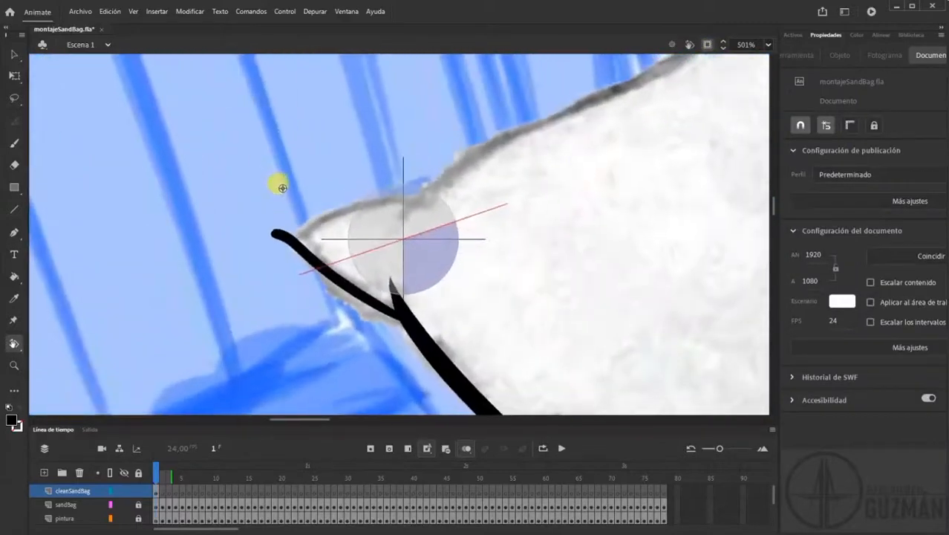
{"action": "left_click", "coordinate": [13, 144]}
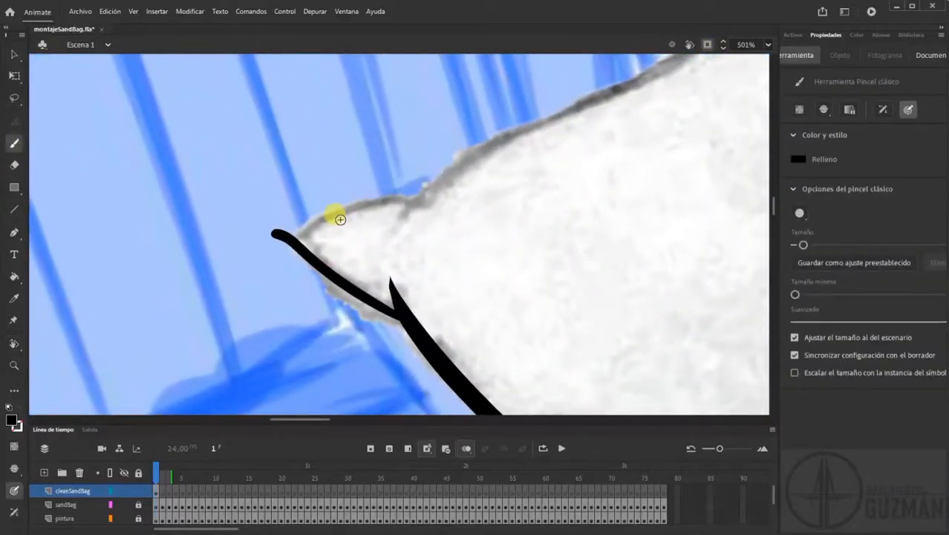
{"action": "left_click_drag", "start_coordinate": [274, 233], "coordinate": [426, 195]}
Ink the sandbag's right side from the upper right corner to the lower right corner, undoing and redrawing the first attempts
{"action": "mouse_move", "coordinate": [391, 225]}
{"action": "left_mouse_down"}
{"action": "mouse_move", "coordinate": [542, 120]}
{"action": "mouse_move", "coordinate": [603, 96]}
{"action": "left_mouse_up"}
{"action": "key", "text": "ctrl+z"}
{"action": "mouse_move", "coordinate": [391, 225]}
{"action": "left_mouse_down"}
{"action": "mouse_move", "coordinate": [417, 202]}
{"action": "mouse_move", "coordinate": [472, 167]}
{"action": "left_mouse_up"}
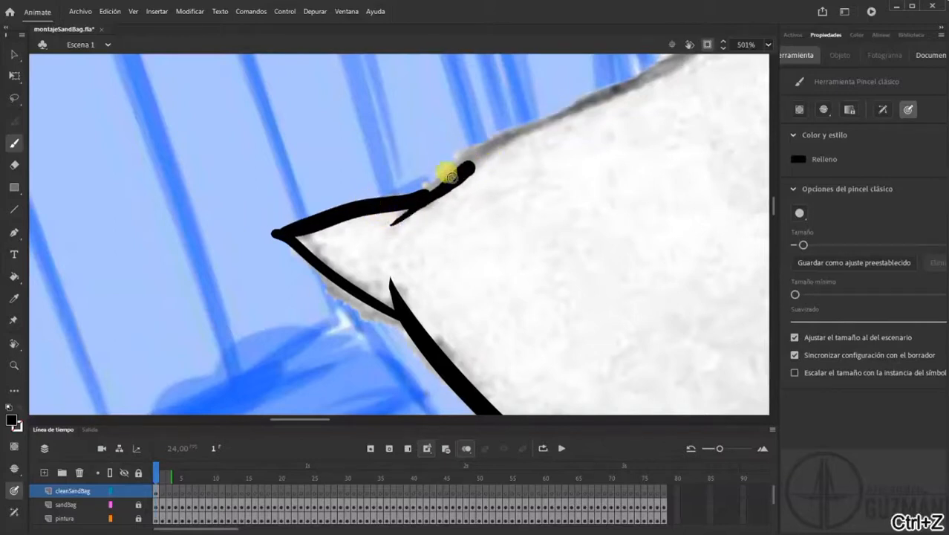
{"action": "left_click", "coordinate": [691, 46]}
{"action": "left_click_drag", "start_coordinate": [631, 131], "coordinate": [640, 240]}
{"action": "key", "text": "ctrl+z"}
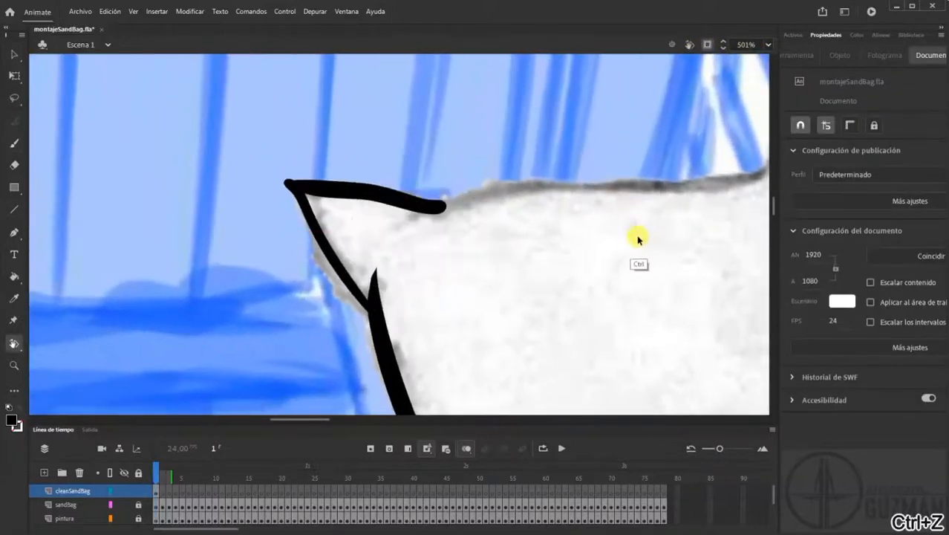
{"action": "left_click", "coordinate": [14, 143]}
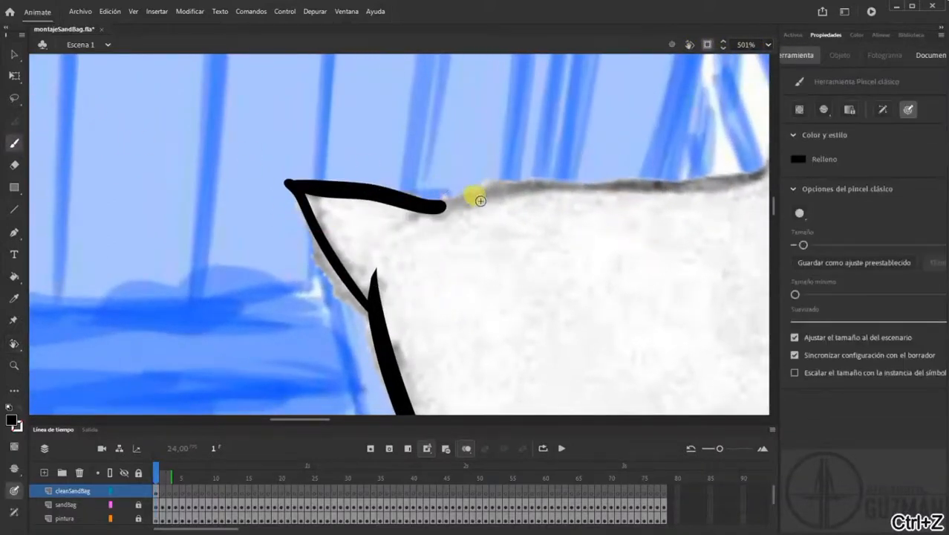
{"action": "mouse_move", "coordinate": [383, 232]}
{"action": "left_mouse_down"}
{"action": "mouse_move", "coordinate": [518, 186]}
{"action": "mouse_move", "coordinate": [713, 179]}
{"action": "mouse_move", "coordinate": [663, 214]}
{"action": "mouse_move", "coordinate": [380, 230]}
{"action": "mouse_move", "coordinate": [444, 197]}
{"action": "left_mouse_up"}
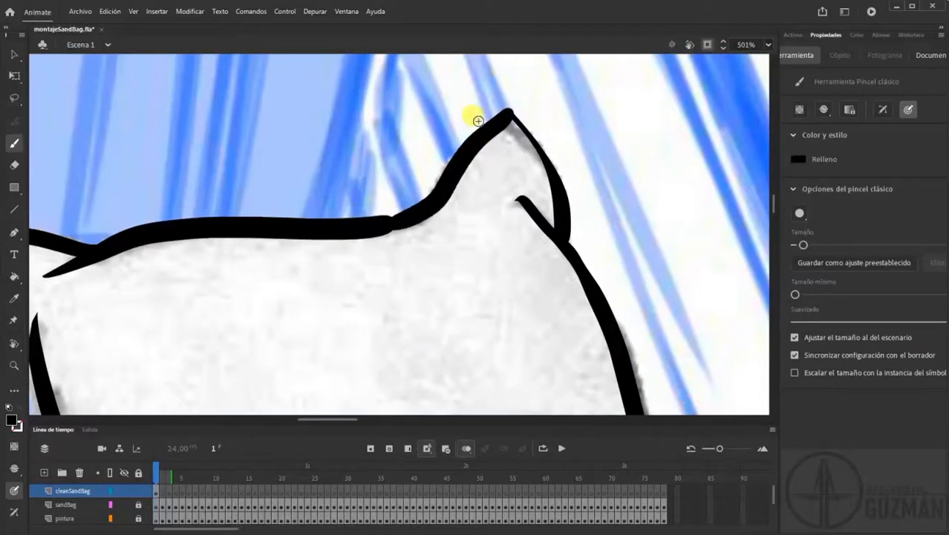
View the whole upright sandbag and examine the opening frames one by one to judge how long its first pose is held
{"action": "key", "text": "ctrl+minus"}
{"action": "key", "text": "ctrl+minus"}
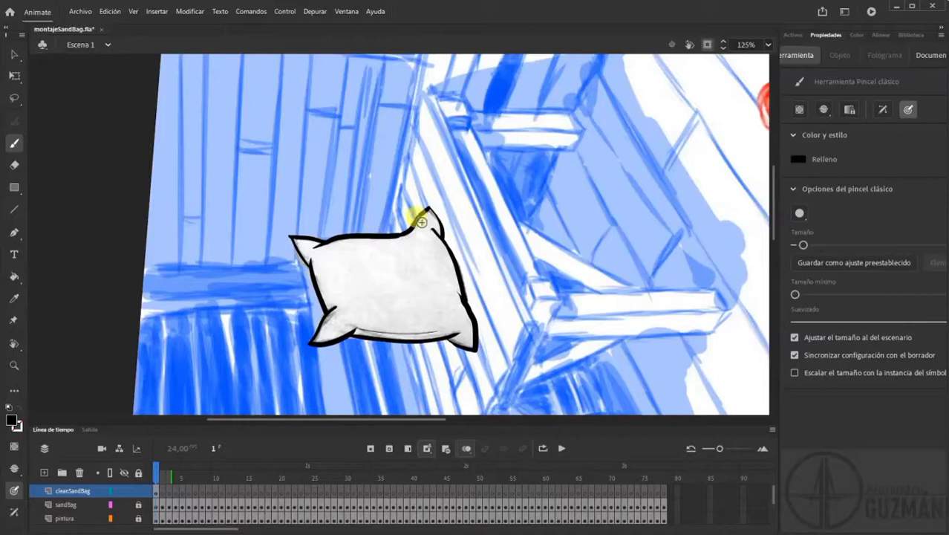
{"action": "left_click", "coordinate": [690, 45]}
{"action": "left_click_drag", "start_coordinate": [673, 69], "coordinate": [363, 208]}
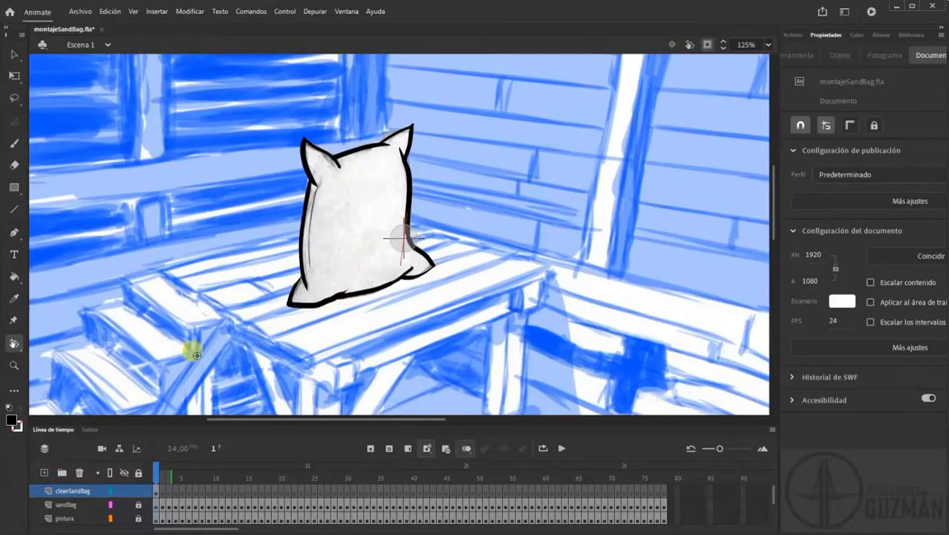
{"action": "left_click", "coordinate": [160, 493]}
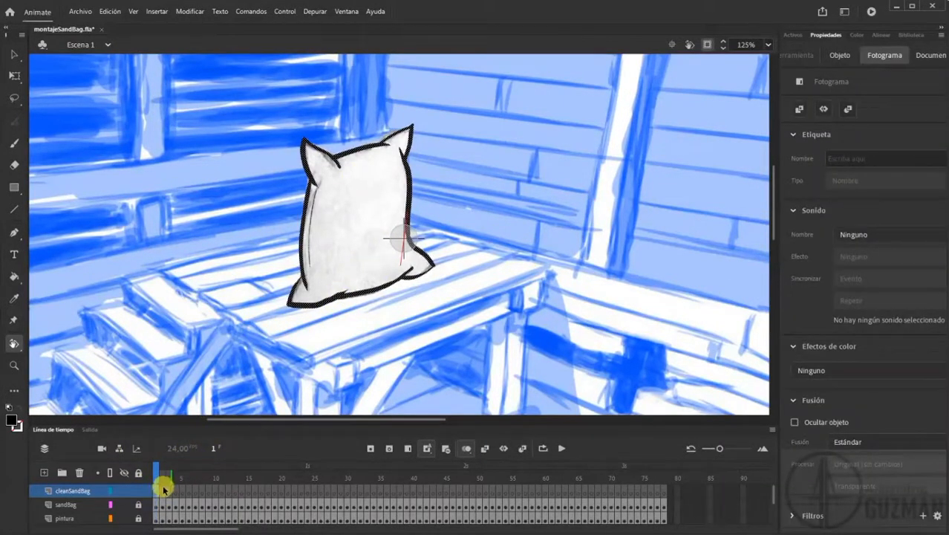
{"action": "left_click", "coordinate": [163, 490]}
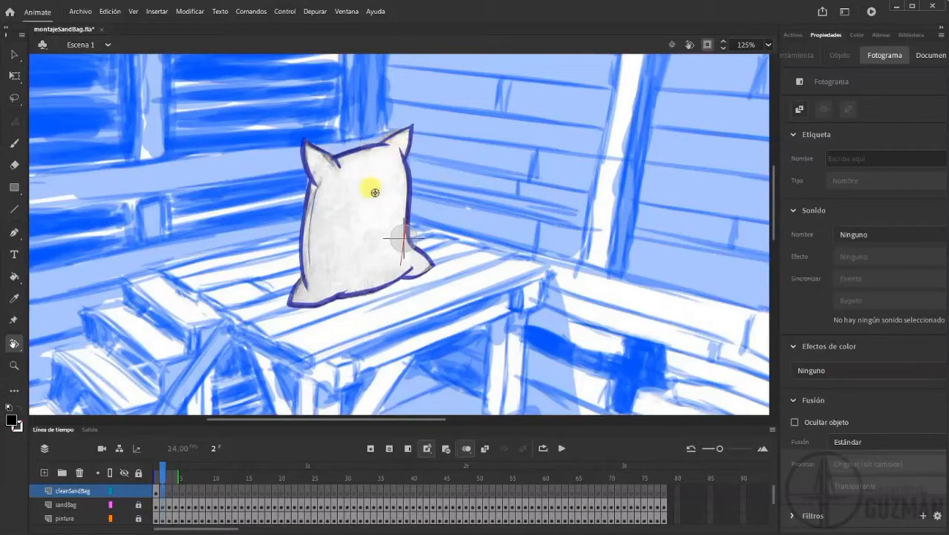
{"action": "key", "text": "period"}
{"action": "key", "text": "comma"}
{"action": "key", "text": "comma"}
{"action": "key", "text": "period"}
{"action": "key", "text": "period"}
{"action": "key", "text": "comma"}
{"action": "key", "text": "period"}
{"action": "left_click", "coordinate": [165, 479]}
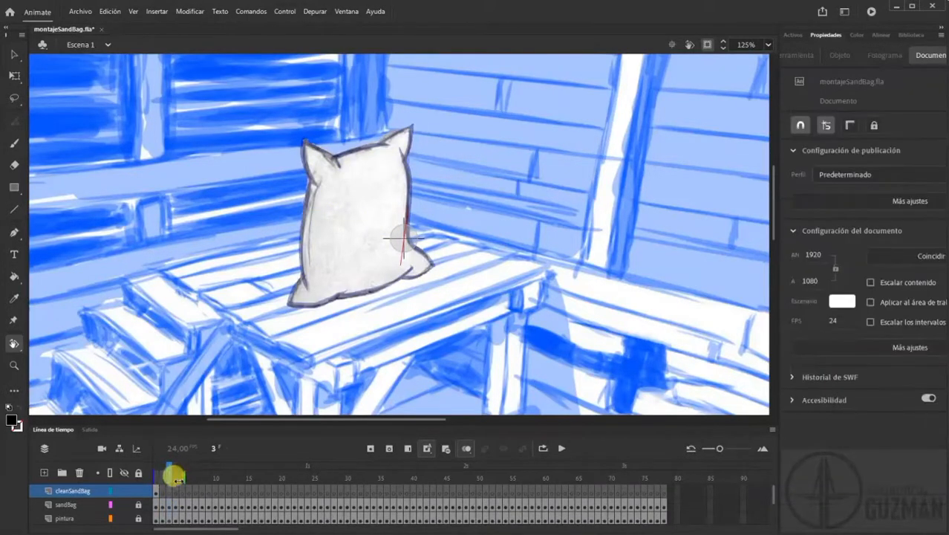
{"action": "left_click", "coordinate": [157, 493]}
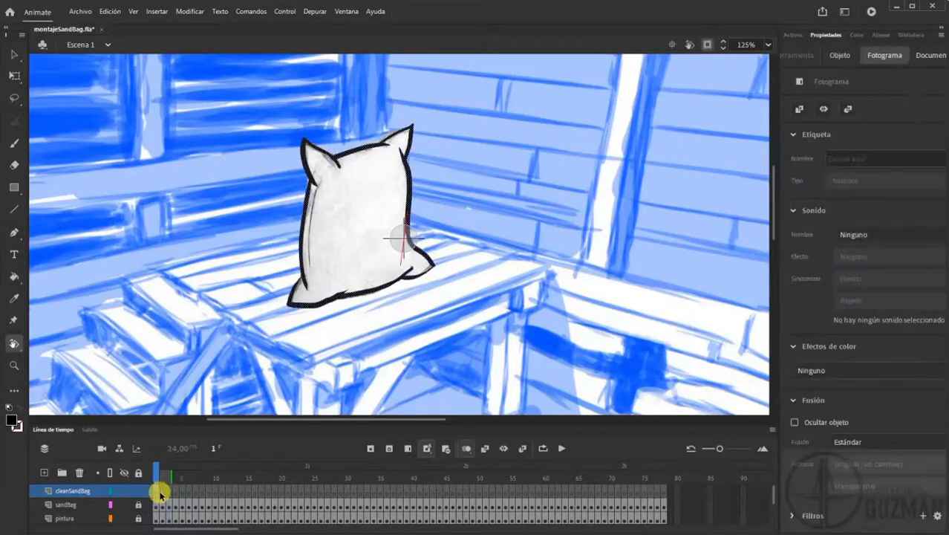
{"action": "key", "text": "period"}
{"action": "key", "text": "period"}
{"action": "key", "text": "period"}
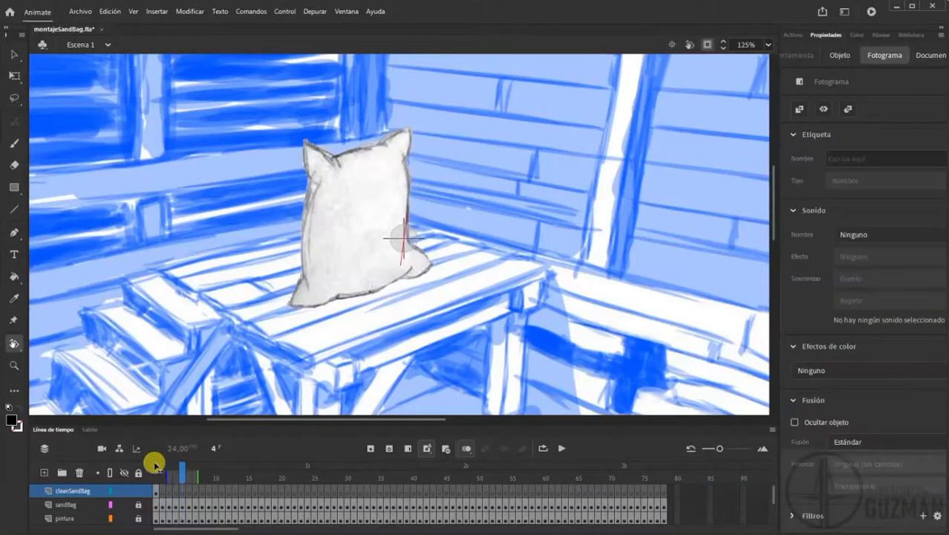
{"action": "key", "text": "comma"}
{"action": "key", "text": "comma"}
{"action": "key", "text": "comma"}
{"action": "key", "text": "comma"}
{"action": "key", "text": "comma"}
{"action": "key", "text": "period"}
{"action": "key", "text": "period"}
{"action": "key", "text": "period"}
{"action": "key", "text": "comma"}
{"action": "key", "text": "comma"}
{"action": "key", "text": "comma"}
{"action": "key", "text": "comma"}
{"action": "key", "text": "period"}
{"action": "key", "text": "period"}
{"action": "key", "text": "comma"}
{"action": "key", "text": "comma"}
{"action": "key", "text": "period"}
{"action": "key", "text": "period"}
{"action": "key", "text": "period"}
{"action": "key", "text": "comma"}
{"action": "key", "text": "comma"}
{"action": "key", "text": "comma"}
{"action": "key", "text": "period"}
{"action": "key", "text": "period"}
{"action": "key", "text": "period"}
{"action": "key", "text": "comma"}
{"action": "key", "text": "period"}
{"action": "key", "text": "period"}
{"action": "key", "text": "comma"}
{"action": "key", "text": "comma"}
{"action": "key", "text": "period"}
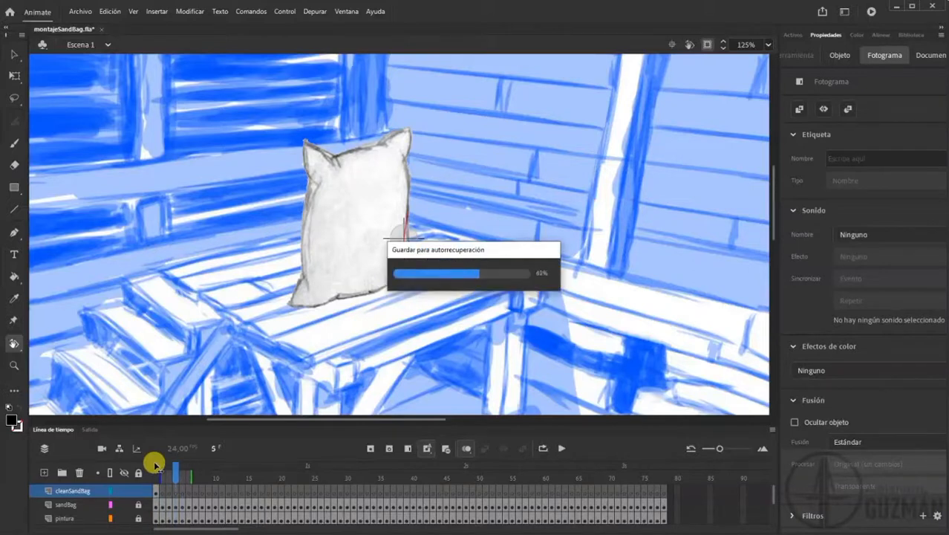
{"action": "key", "text": "comma"}
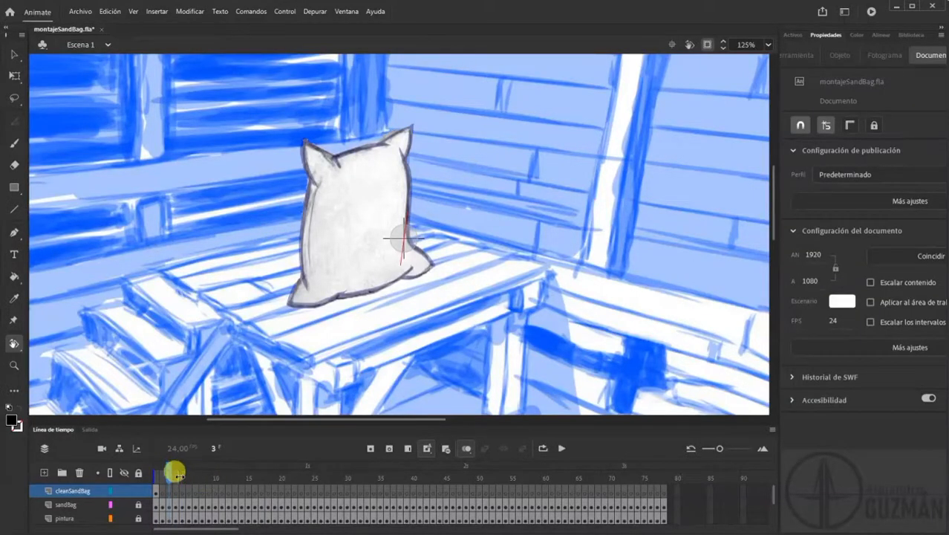
{"action": "key", "text": "period"}
{"action": "key", "text": "period"}
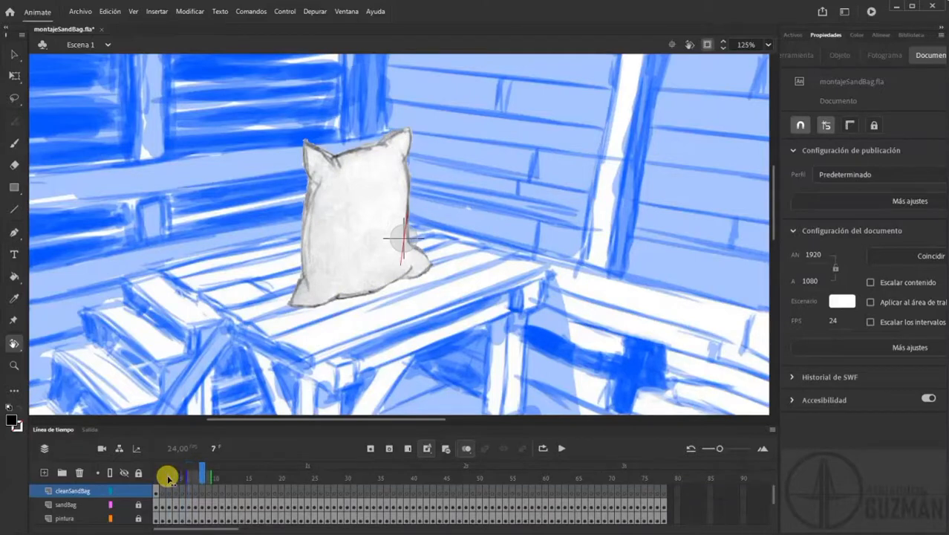
{"action": "key", "text": "period"}
{"action": "key", "text": "period"}
{"action": "key", "text": "comma"}
Extend the inked first drawing on the cleanSandBag layer by inserting frames over the frame 1 to 8 range
{"action": "left_click", "coordinate": [154, 496]}
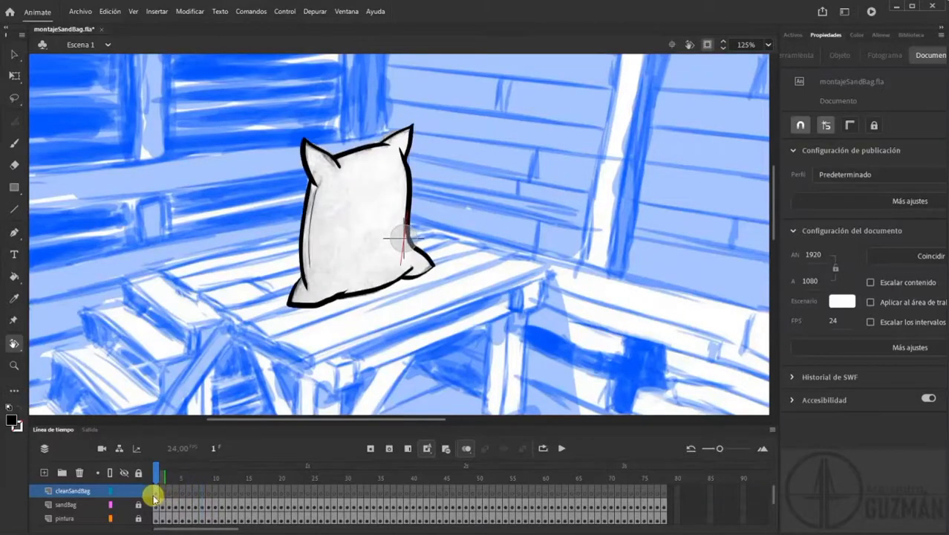
{"action": "left_click", "coordinate": [159, 494]}
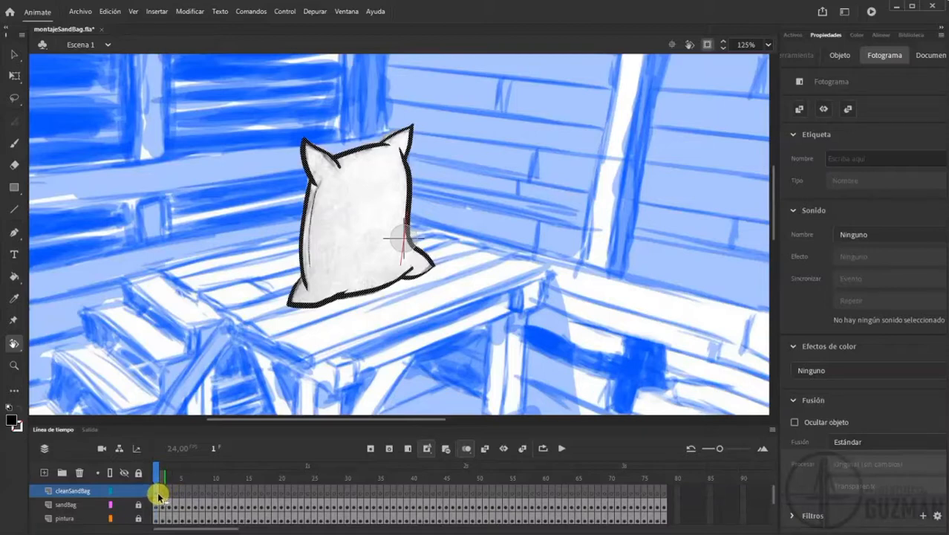
{"action": "left_click", "coordinate": [202, 493], "text": "shift"}
{"action": "key", "text": "F5"}
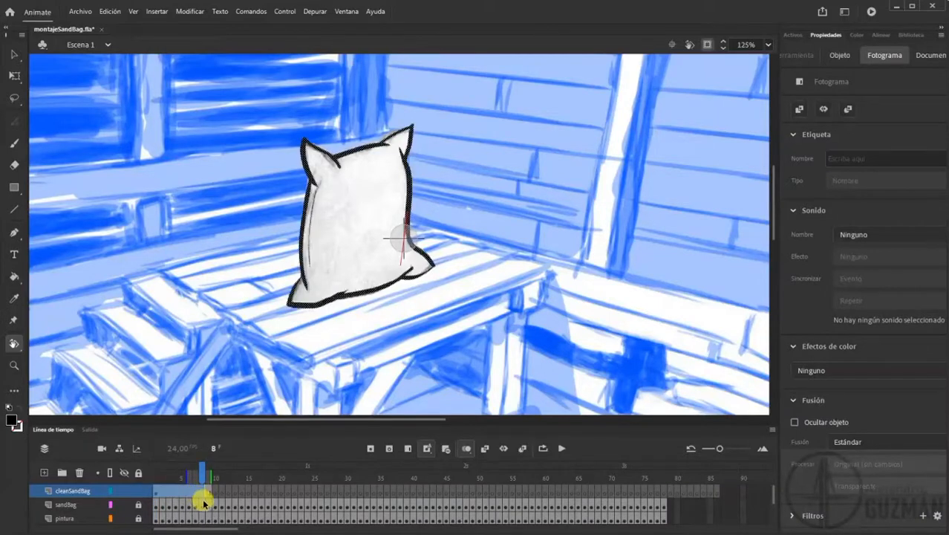
{"action": "left_click", "coordinate": [216, 493]}
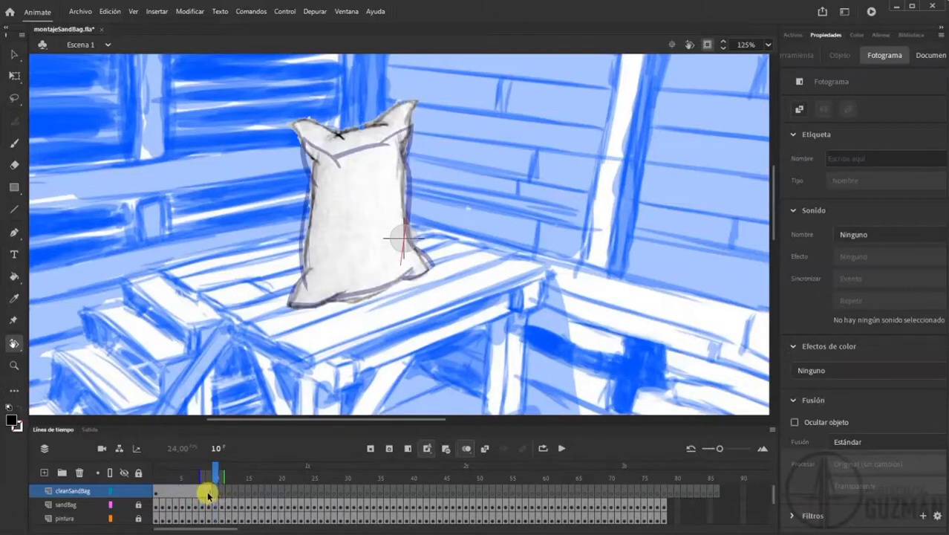
{"action": "key", "text": "ctrl+z"}
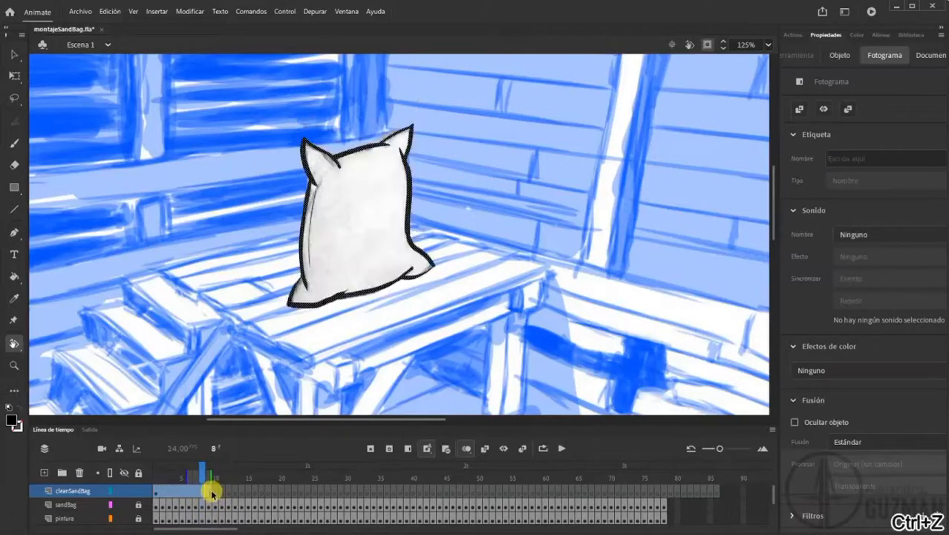
Remove frame 9 from the cleanSandBag layer's held drawing and check the pose change between frames 8 and 9
{"action": "left_click", "coordinate": [211, 494]}
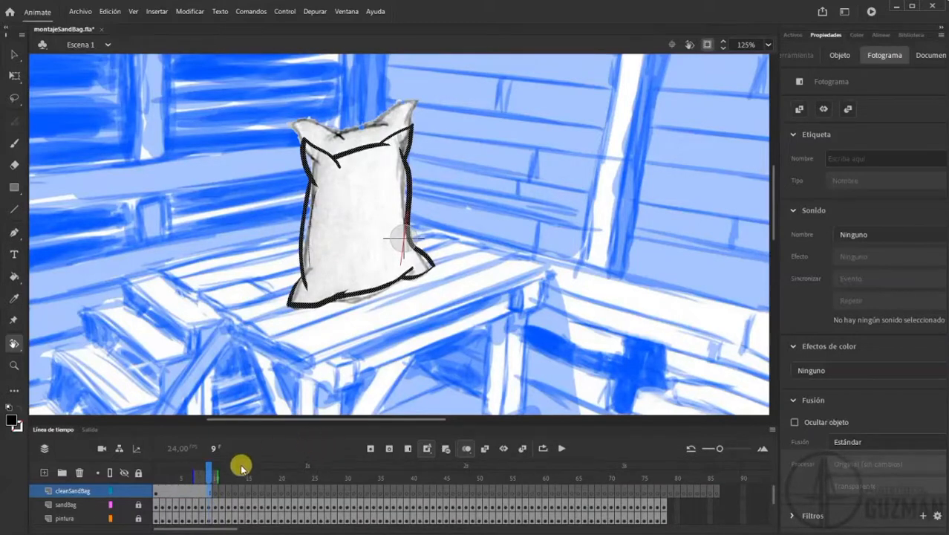
{"action": "right_click", "coordinate": [211, 490]}
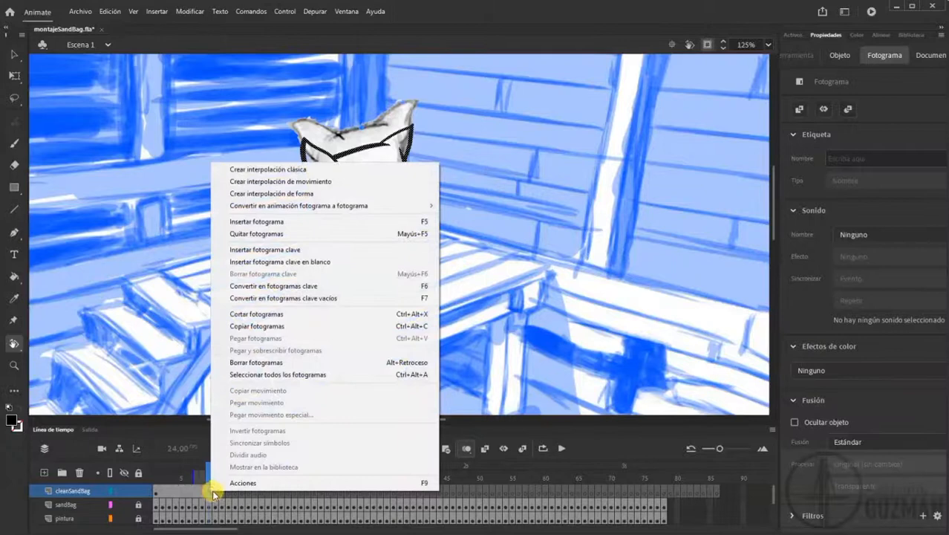
{"action": "left_click", "coordinate": [276, 234]}
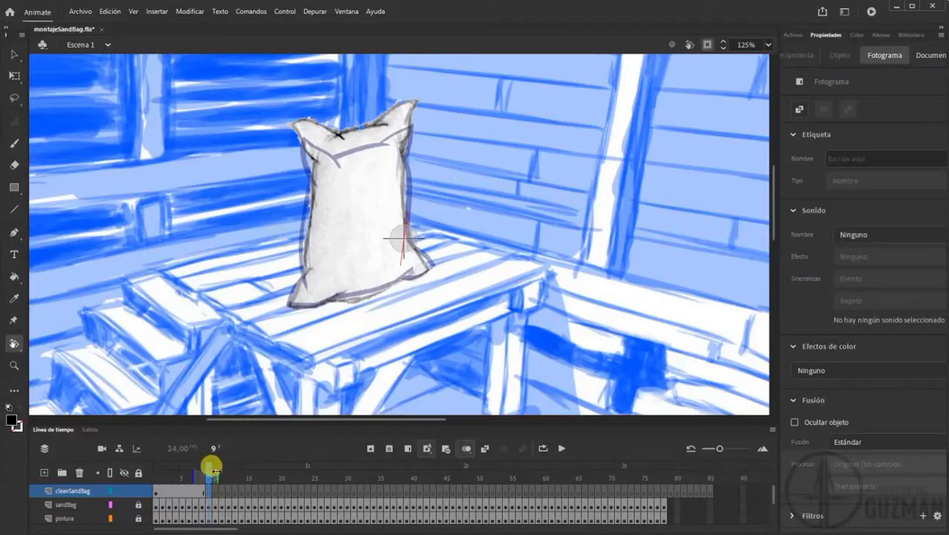
{"action": "left_click_drag", "start_coordinate": [209, 466], "coordinate": [210, 468]}
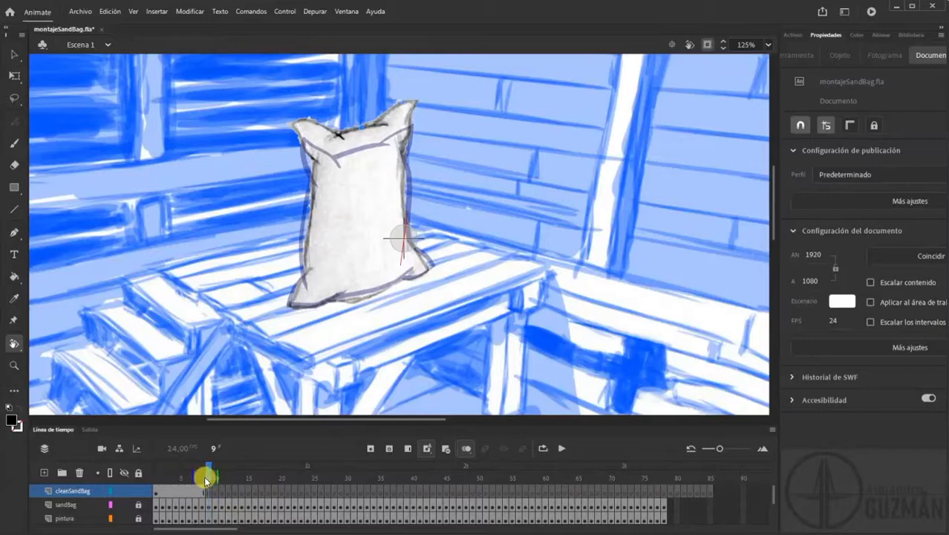
{"action": "key", "text": "."}
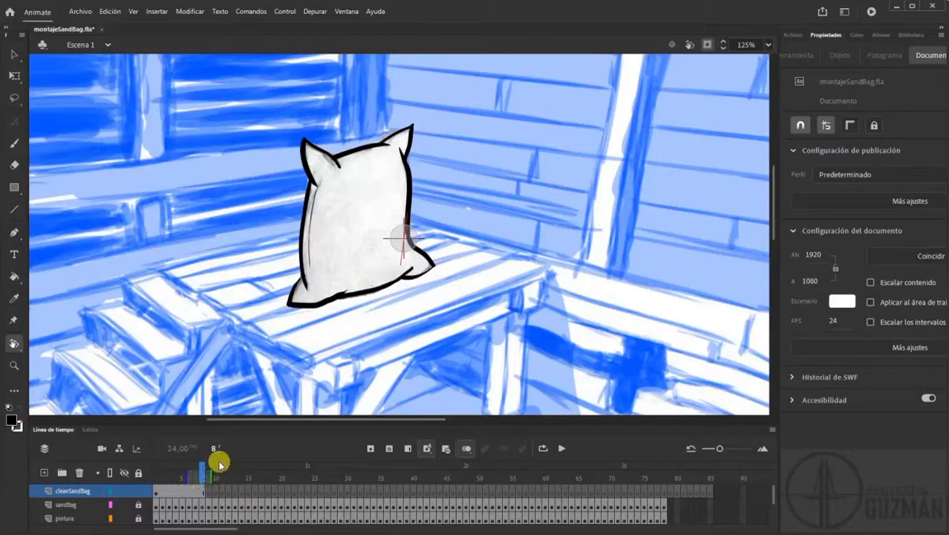
{"action": "left_click", "coordinate": [209, 466]}
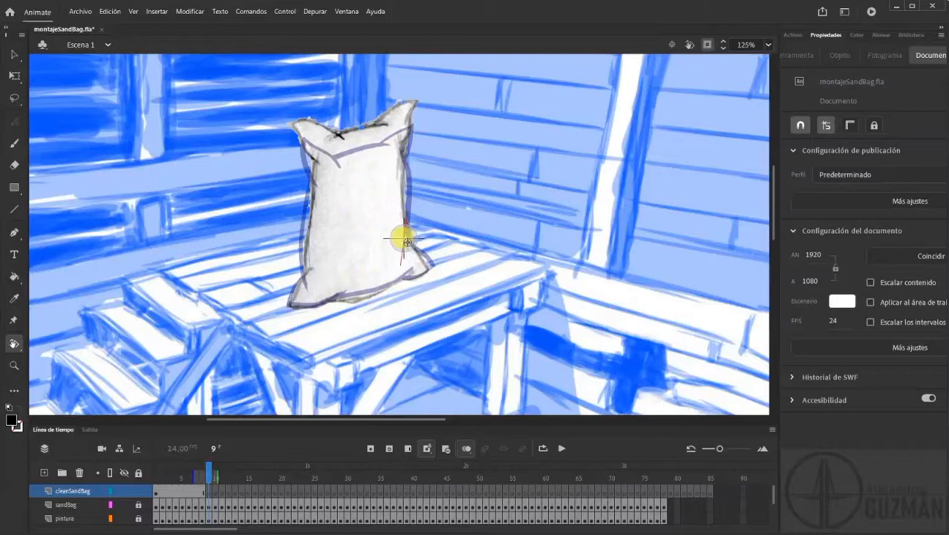
Ink the bottom edge of the sandbag's lower right corner on frame 9 of cleanSandBag, undoing and redrawing the first strokes
{"action": "key", "text": "ctrl+plus"}
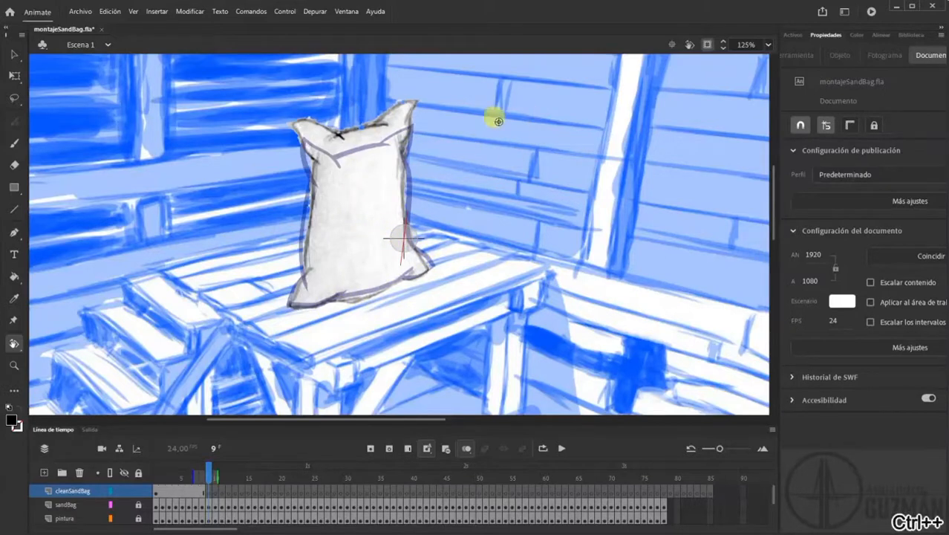
{"action": "left_click", "coordinate": [14, 364]}
{"action": "left_click_drag", "start_coordinate": [283, 90], "coordinate": [461, 331]}
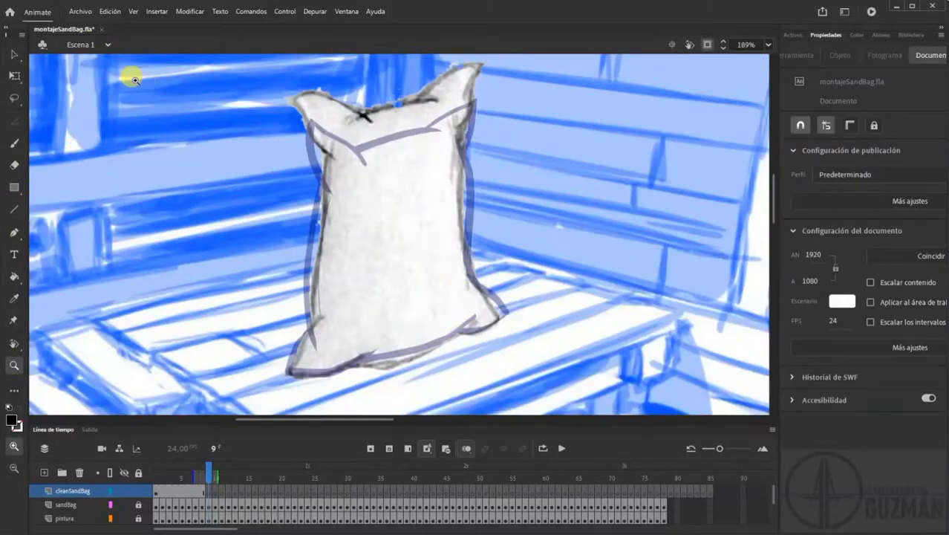
{"action": "key", "text": "shift+h"}
{"action": "left_click_drag", "start_coordinate": [518, 260], "coordinate": [475, 266]}
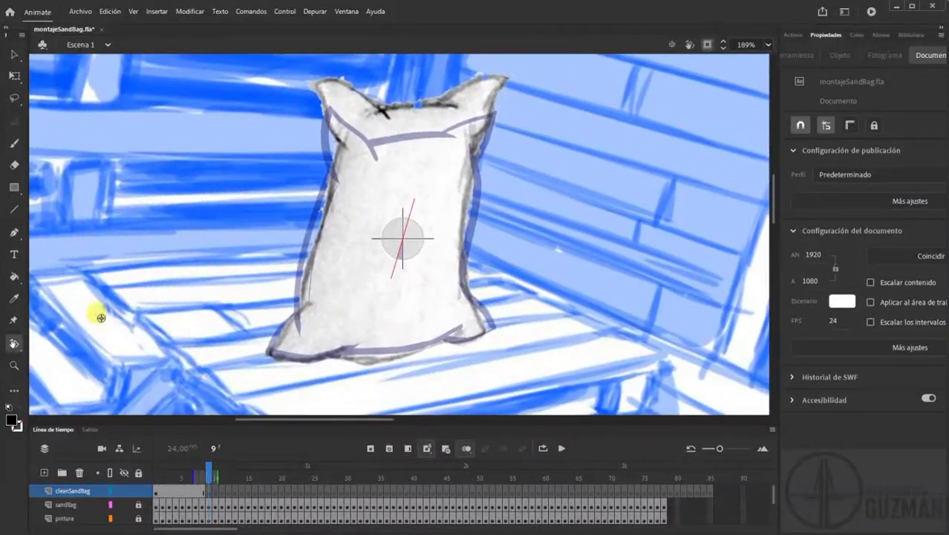
{"action": "left_click", "coordinate": [13, 365]}
{"action": "left_click_drag", "start_coordinate": [419, 278], "coordinate": [517, 374]}
{"action": "mouse_move", "coordinate": [300, 285]}
{"action": "left_mouse_down"}
{"action": "mouse_move", "coordinate": [296, 278]}
{"action": "mouse_move", "coordinate": [489, 286]}
{"action": "left_mouse_up"}
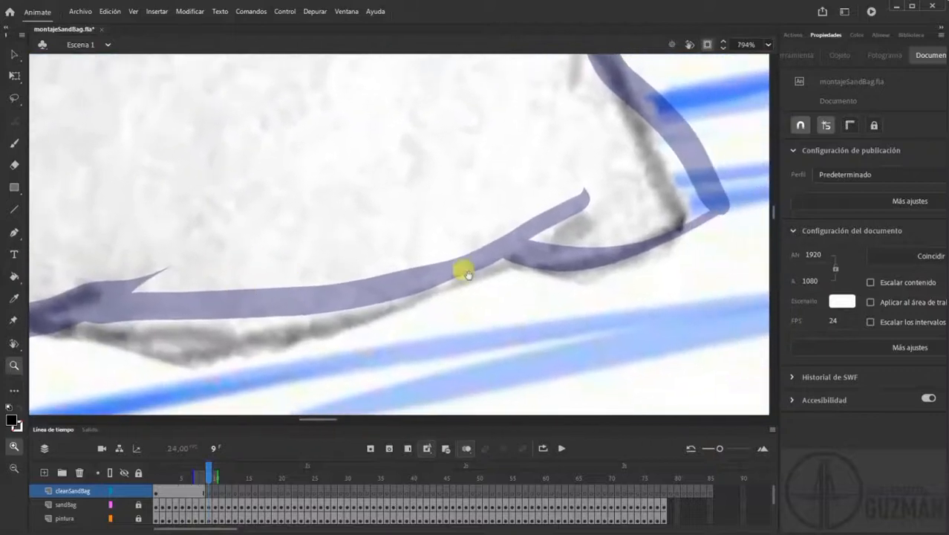
{"action": "left_click_drag", "start_coordinate": [572, 212], "coordinate": [456, 274]}
{"action": "left_click", "coordinate": [13, 143]}
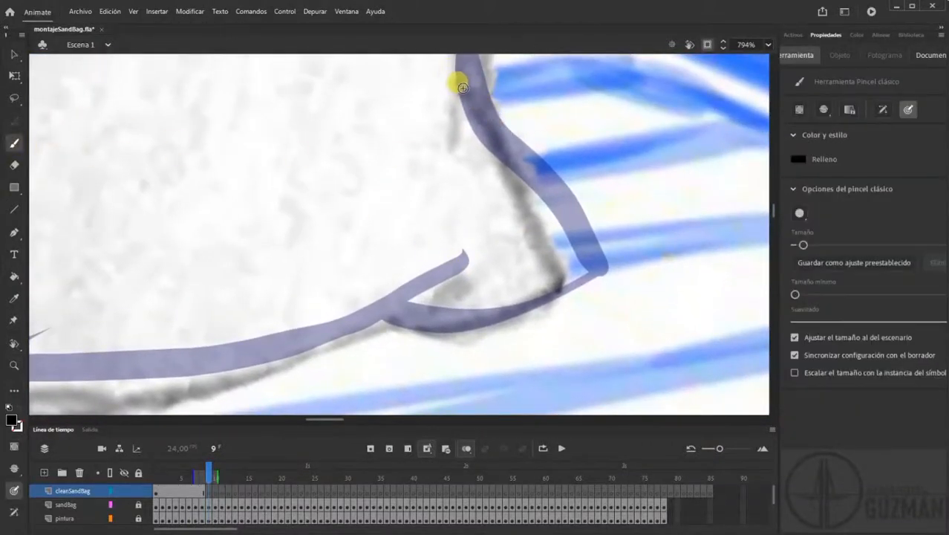
{"action": "mouse_move", "coordinate": [466, 82]}
{"action": "left_mouse_down"}
{"action": "mouse_move", "coordinate": [490, 97]}
{"action": "mouse_move", "coordinate": [514, 154]}
{"action": "left_mouse_up"}
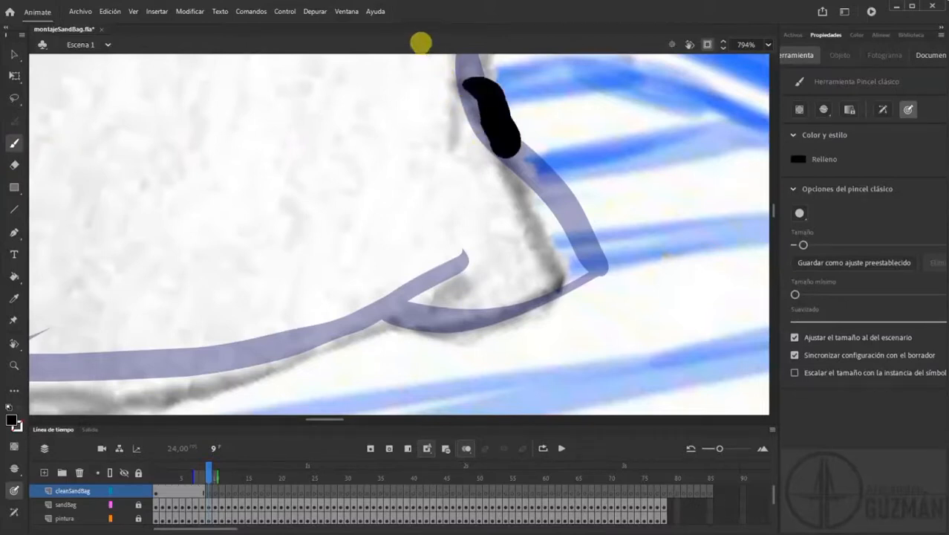
{"action": "key", "text": "ctrl+z"}
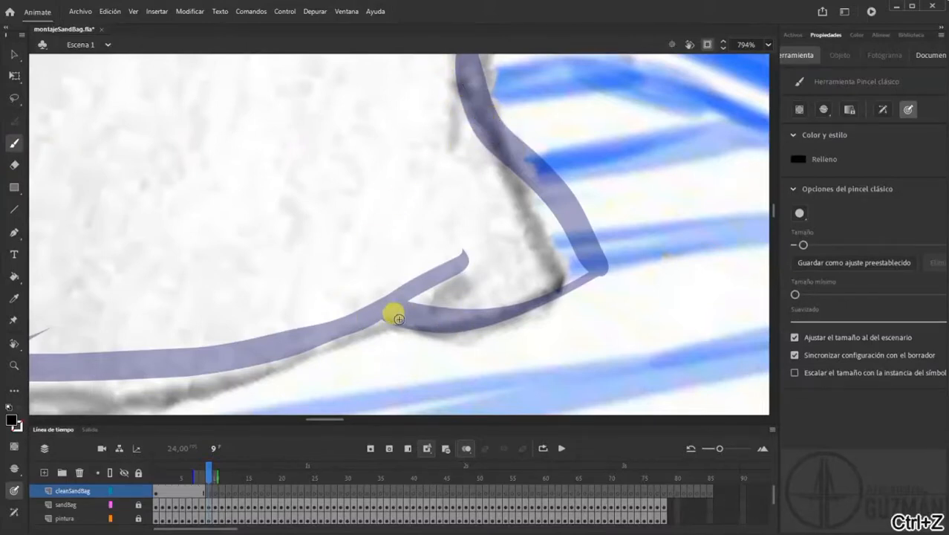
{"action": "mouse_move", "coordinate": [399, 319]}
{"action": "left_mouse_down"}
{"action": "mouse_move", "coordinate": [438, 323]}
{"action": "mouse_move", "coordinate": [567, 282]}
{"action": "left_mouse_up"}
{"action": "key", "text": "ctrl+z"}
{"action": "mouse_move", "coordinate": [399, 322]}
{"action": "left_mouse_down"}
{"action": "mouse_move", "coordinate": [477, 320]}
{"action": "mouse_move", "coordinate": [570, 286]}
{"action": "left_mouse_up"}
Ink the sandbag's bottom edge up to the lower right corner and erase the excess ink where the two strokes meet
{"action": "mouse_move", "coordinate": [246, 339]}
{"action": "left_mouse_down"}
{"action": "mouse_move", "coordinate": [421, 265]}
{"action": "mouse_move", "coordinate": [251, 329]}
{"action": "left_mouse_up"}
{"action": "mouse_move", "coordinate": [101, 342]}
{"action": "left_mouse_down"}
{"action": "mouse_move", "coordinate": [199, 321]}
{"action": "mouse_move", "coordinate": [169, 325]}
{"action": "left_mouse_up"}
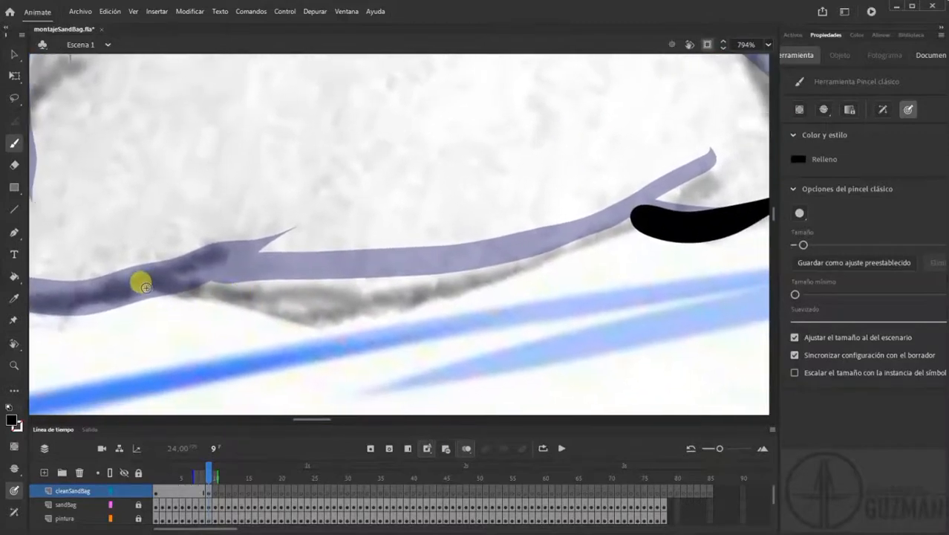
{"action": "mouse_move", "coordinate": [151, 284]}
{"action": "left_mouse_down"}
{"action": "mouse_move", "coordinate": [266, 303]}
{"action": "mouse_move", "coordinate": [379, 294]}
{"action": "mouse_move", "coordinate": [610, 234]}
{"action": "mouse_move", "coordinate": [728, 183]}
{"action": "left_mouse_up"}
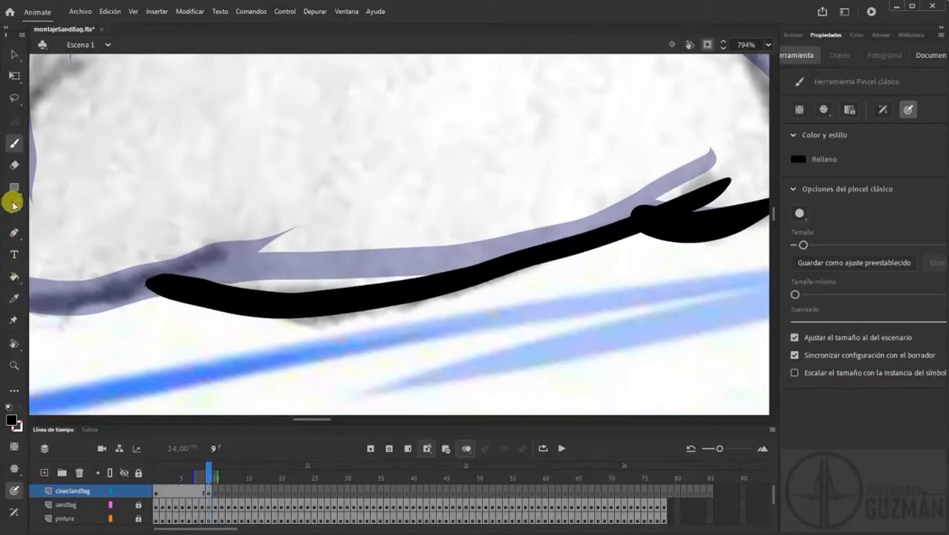
{"action": "left_click", "coordinate": [15, 164]}
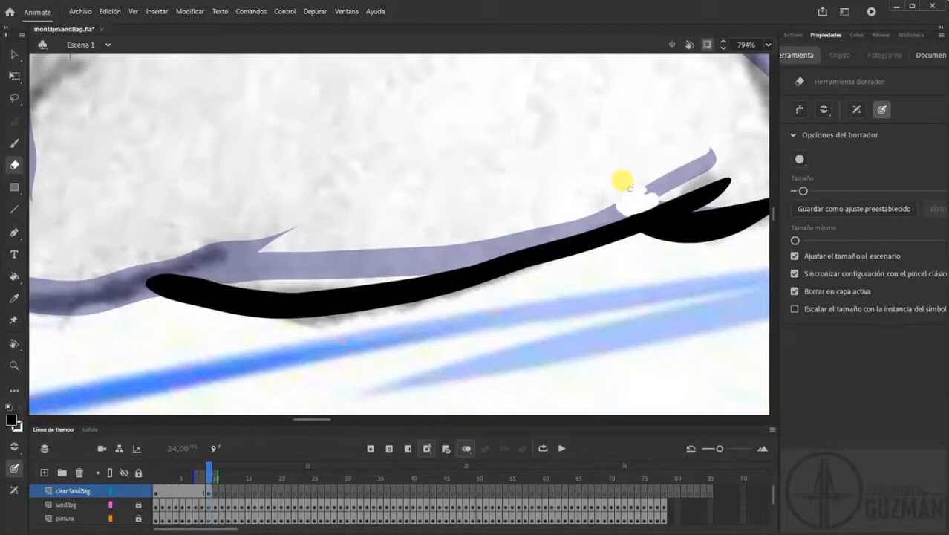
{"action": "left_click_drag", "start_coordinate": [631, 188], "coordinate": [640, 201]}
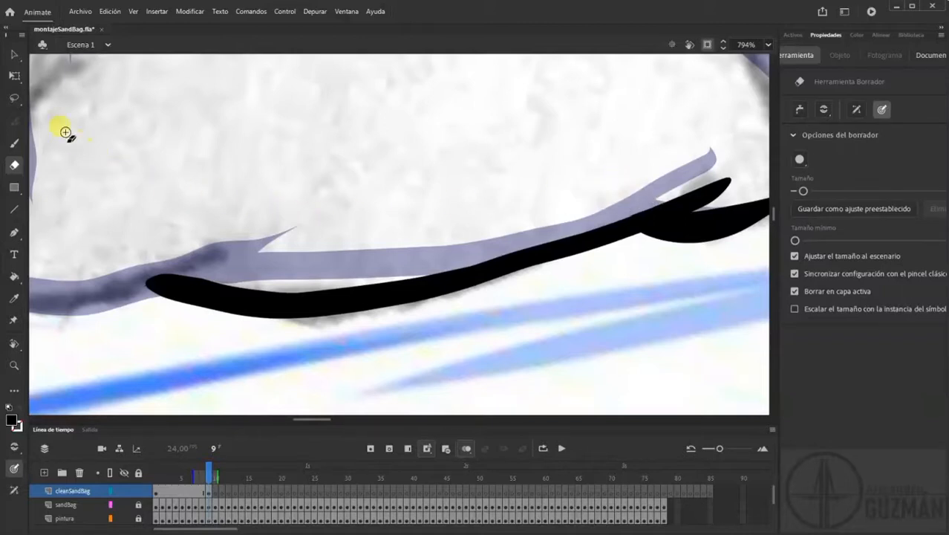
Ink both edges of the sandbag's lower left corner, joining them to the bottom edge
{"action": "left_click", "coordinate": [14, 143]}
{"action": "left_click_drag", "start_coordinate": [122, 251], "coordinate": [327, 217]}
{"action": "mouse_move", "coordinate": [103, 246]}
{"action": "left_mouse_down"}
{"action": "mouse_move", "coordinate": [256, 264]}
{"action": "mouse_move", "coordinate": [327, 255]}
{"action": "mouse_move", "coordinate": [438, 210]}
{"action": "left_mouse_up"}
{"action": "mouse_move", "coordinate": [324, 119]}
{"action": "left_mouse_down"}
{"action": "mouse_move", "coordinate": [246, 248]}
{"action": "mouse_move", "coordinate": [225, 208]}
{"action": "mouse_move", "coordinate": [215, 211]}
{"action": "left_mouse_up"}
{"action": "mouse_move", "coordinate": [53, 361]}
{"action": "left_mouse_down"}
{"action": "mouse_move", "coordinate": [195, 201]}
{"action": "mouse_move", "coordinate": [266, 152]}
{"action": "left_mouse_up"}
{"action": "left_click_drag", "start_coordinate": [438, 151], "coordinate": [486, 214]}
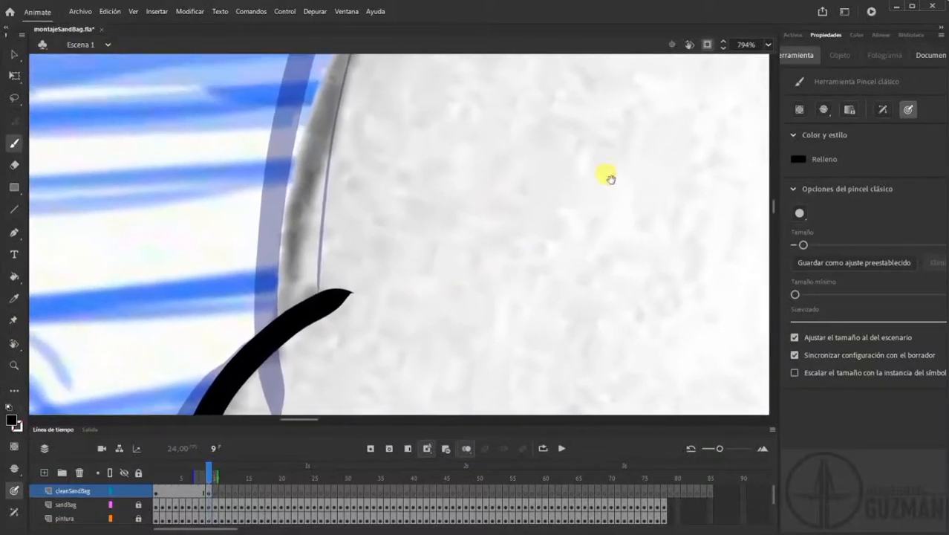
Ink the sandbag's left side between its lower and upper corners and add a thin fold line just inside it
{"action": "left_click", "coordinate": [689, 44]}
{"action": "left_click_drag", "start_coordinate": [642, 142], "coordinate": [641, 139]}
{"action": "left_click_drag", "start_coordinate": [195, 266], "coordinate": [413, 173]}
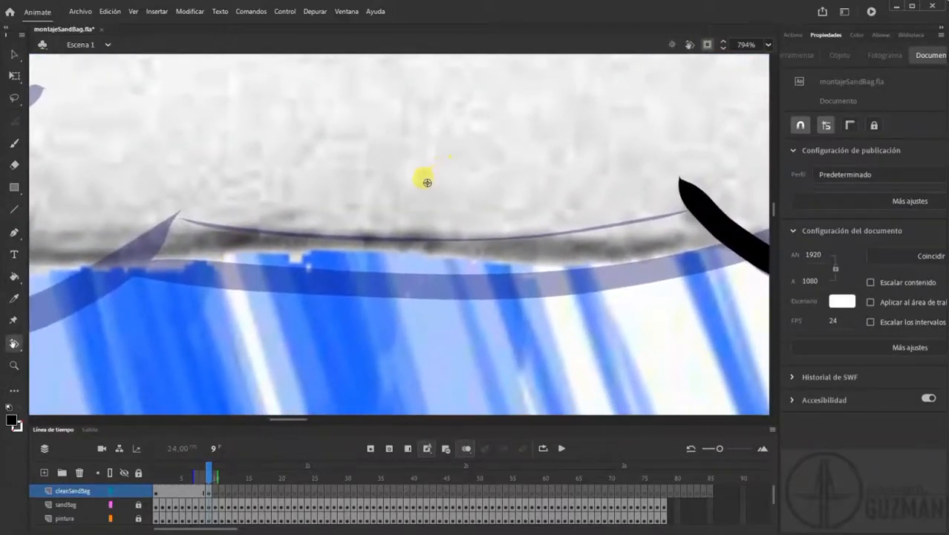
{"action": "left_click", "coordinate": [15, 144]}
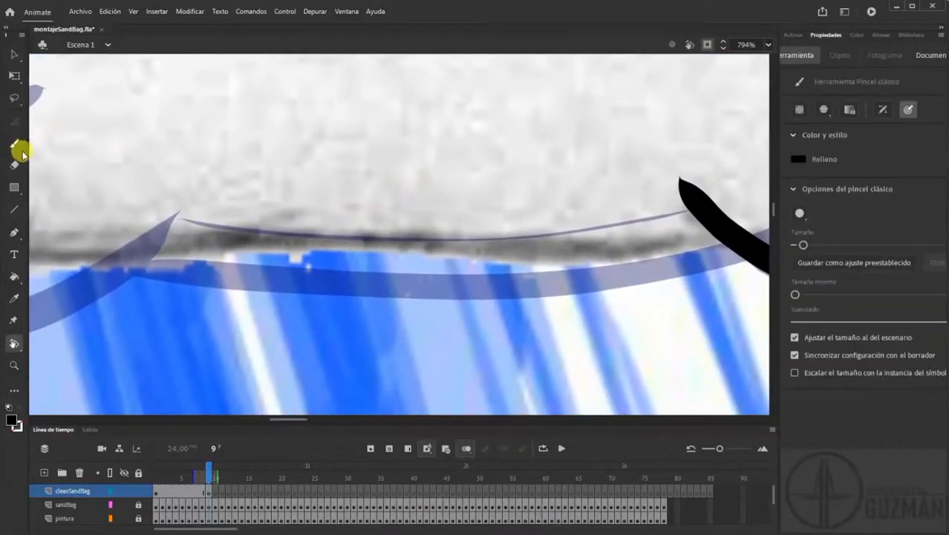
{"action": "key", "text": "ctrl+minus"}
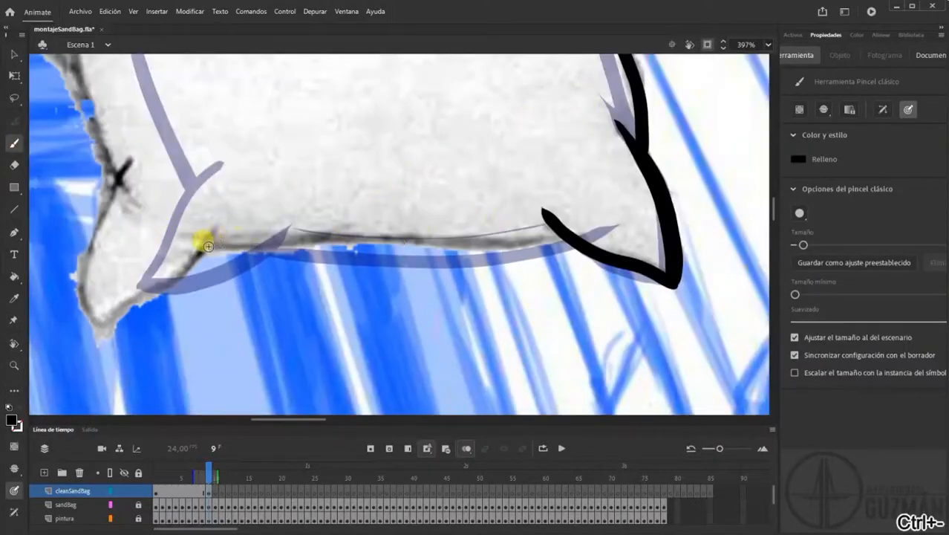
{"action": "mouse_move", "coordinate": [320, 242]}
{"action": "left_mouse_down"}
{"action": "mouse_move", "coordinate": [475, 247]}
{"action": "mouse_move", "coordinate": [559, 236]}
{"action": "left_mouse_up"}
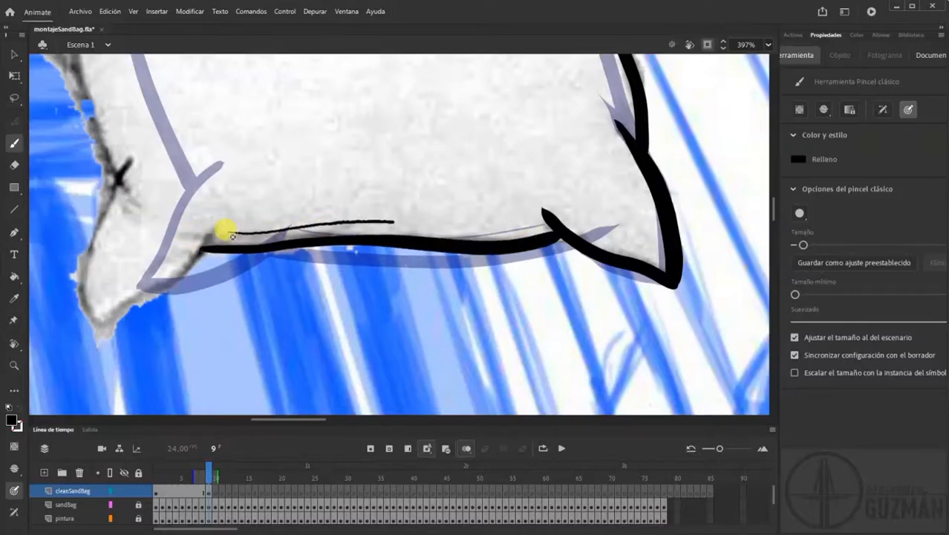
{"action": "left_click_drag", "start_coordinate": [230, 234], "coordinate": [520, 221]}
{"action": "left_click_drag", "start_coordinate": [299, 219], "coordinate": [471, 210]}
Ink both edges of the sandbag's pointed upper left corner over the sketch
{"action": "left_click_drag", "start_coordinate": [272, 333], "coordinate": [291, 306]}
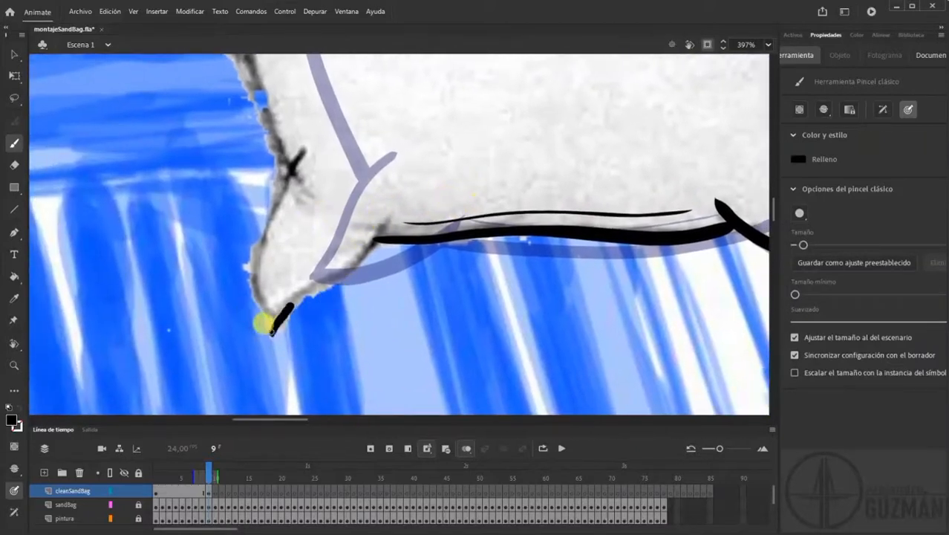
{"action": "left_click_drag", "start_coordinate": [396, 216], "coordinate": [362, 237]}
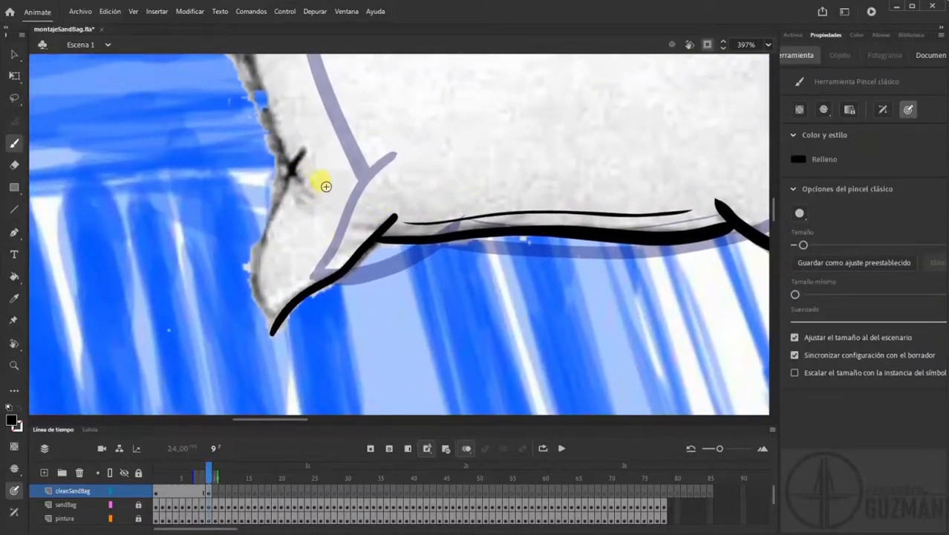
{"action": "left_click_drag", "start_coordinate": [296, 141], "coordinate": [279, 208]}
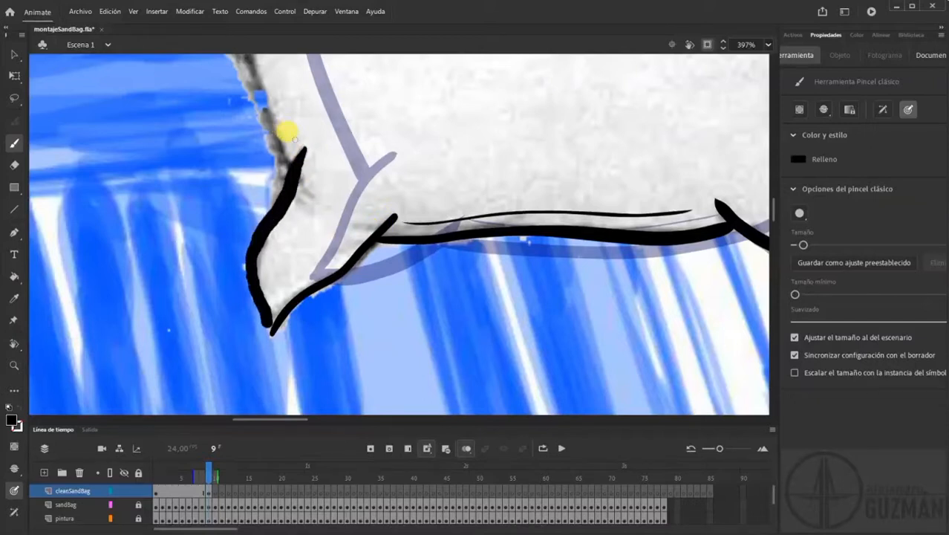
Ink the sandbag's top edge between the two upper corners, undoing and redrawing the first two strokes
{"action": "left_click_drag", "start_coordinate": [255, 116], "coordinate": [388, 295]}
{"action": "left_click", "coordinate": [14, 343]}
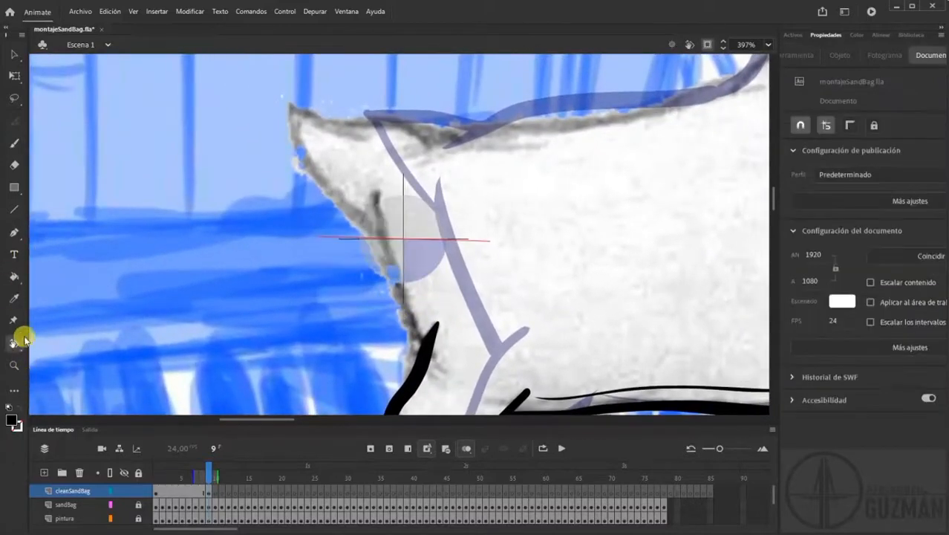
{"action": "left_click_drag", "start_coordinate": [444, 187], "coordinate": [377, 176]}
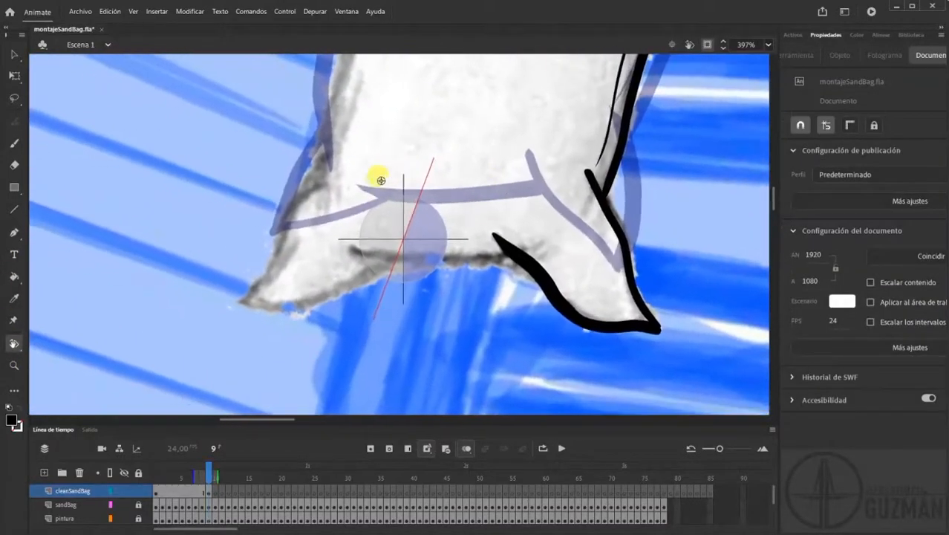
{"action": "left_click", "coordinate": [14, 143]}
{"action": "left_click_drag", "start_coordinate": [353, 251], "coordinate": [479, 268]}
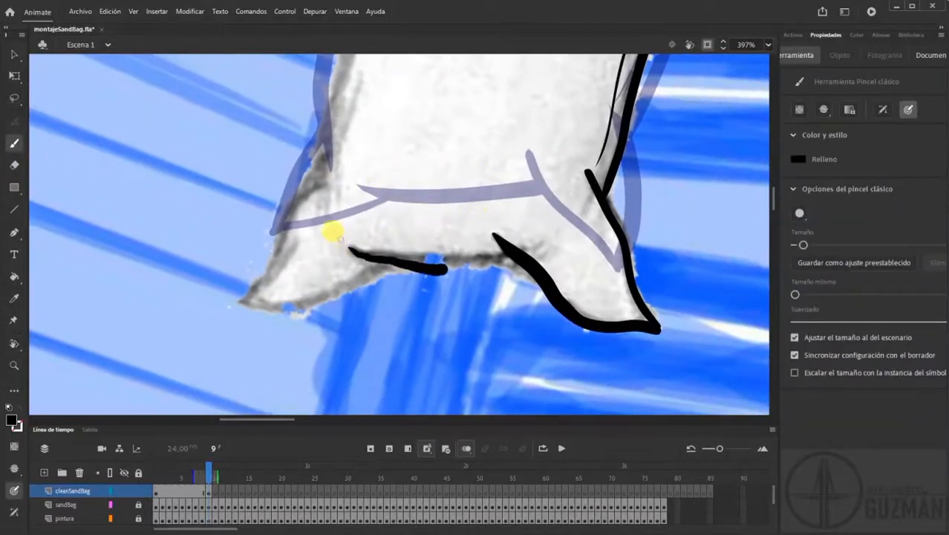
{"action": "key", "text": "ctrl+z"}
{"action": "left_click_drag", "start_coordinate": [384, 259], "coordinate": [470, 261]}
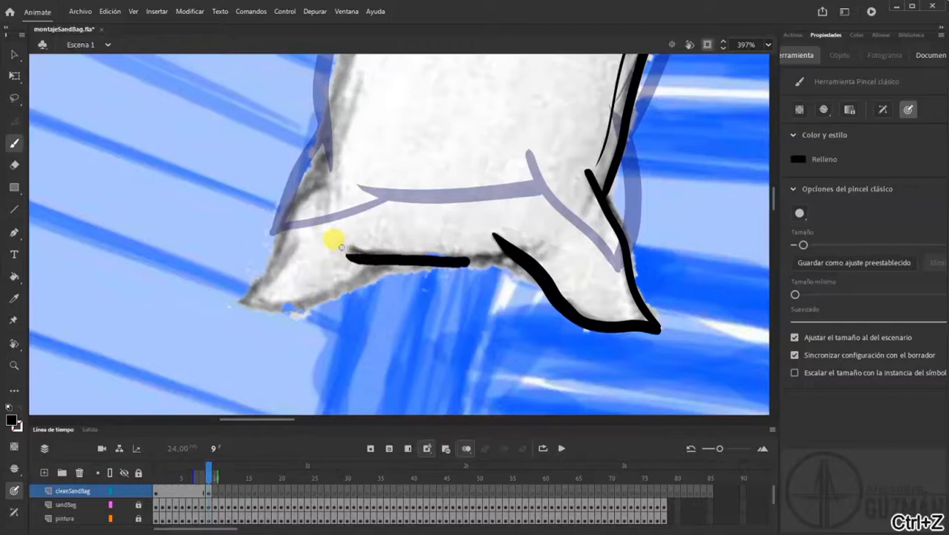
{"action": "key", "text": "ctrl+z"}
{"action": "left_click_drag", "start_coordinate": [354, 255], "coordinate": [509, 260]}
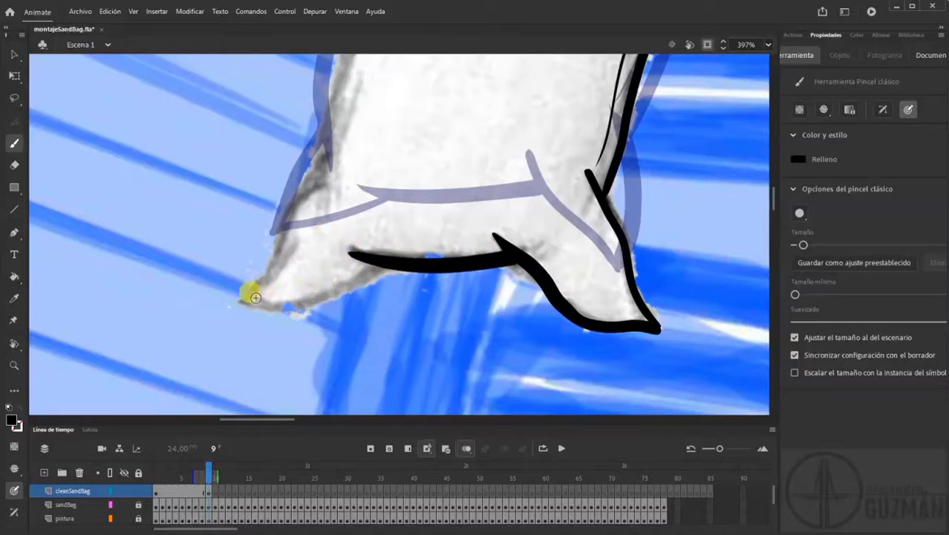
Ink the top and outer edges of the sandbag's upper right corner, redrawing the outer edge until it follows the sketch
{"action": "mouse_move", "coordinate": [236, 299]}
{"action": "left_mouse_down"}
{"action": "mouse_move", "coordinate": [312, 299]}
{"action": "mouse_move", "coordinate": [410, 265]}
{"action": "left_mouse_up"}
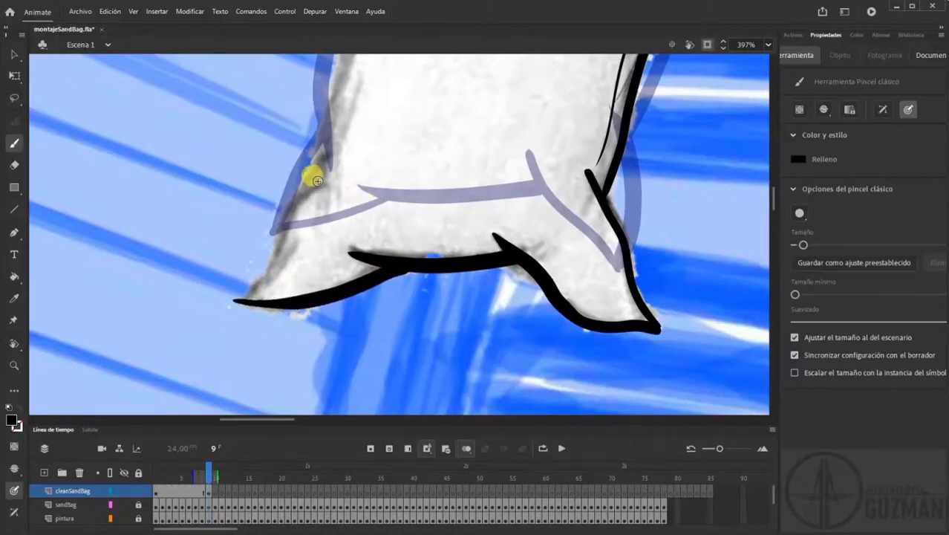
{"action": "left_click_drag", "start_coordinate": [314, 180], "coordinate": [281, 214]}
{"action": "mouse_move", "coordinate": [273, 256]}
{"action": "left_mouse_down"}
{"action": "mouse_move", "coordinate": [233, 301]}
{"action": "mouse_move", "coordinate": [259, 286]}
{"action": "mouse_move", "coordinate": [320, 185]}
{"action": "left_mouse_up"}
{"action": "key", "text": "ctrl+z"}
{"action": "key", "text": "ctrl+z"}
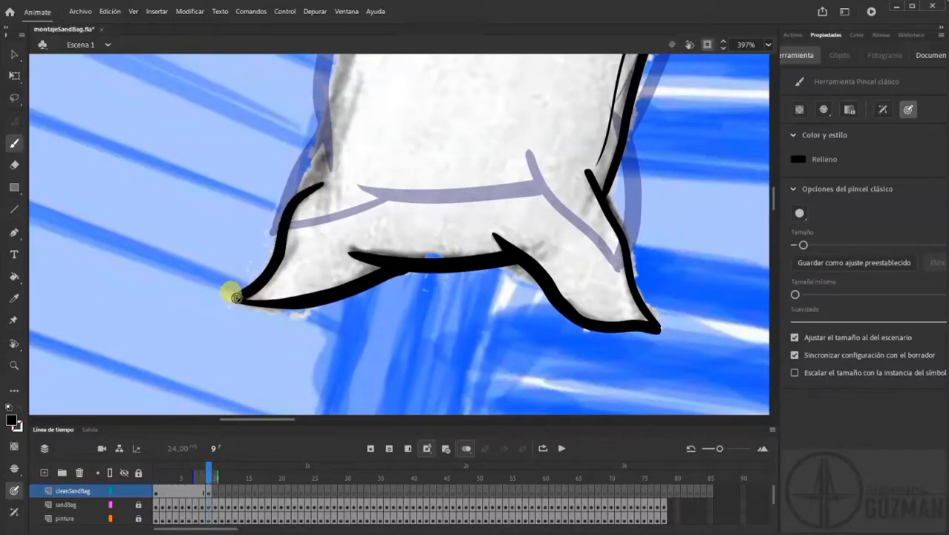
Ink the sandbag's right side from the lower right corner to the upper right corner, closing the outline
{"action": "scroll", "coordinate": [494, 129], "scroll_direction": "up", "scroll_amount": 3}
{"action": "left_click_drag", "start_coordinate": [497, 130], "coordinate": [491, 127]}
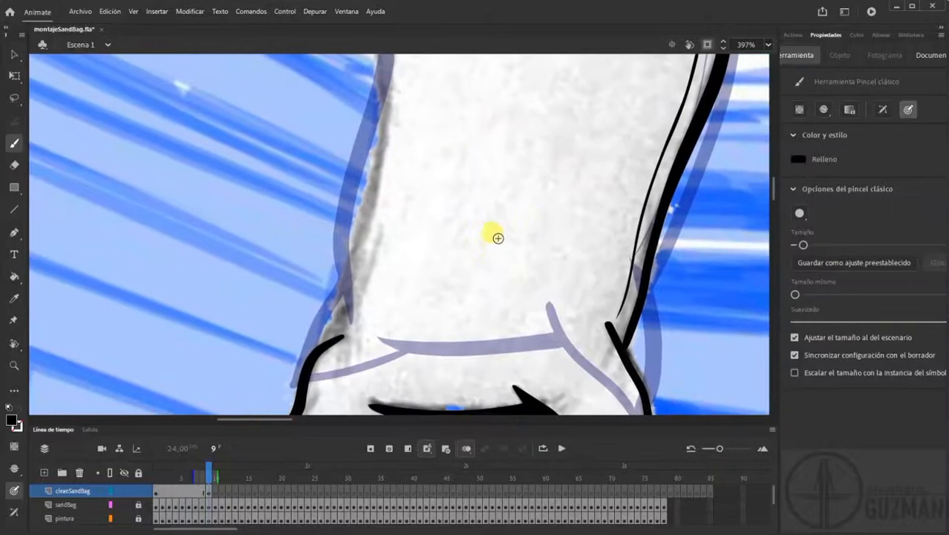
{"action": "left_click", "coordinate": [16, 347]}
{"action": "left_click_drag", "start_coordinate": [149, 307], "coordinate": [116, 243]}
{"action": "left_click", "coordinate": [23, 143]}
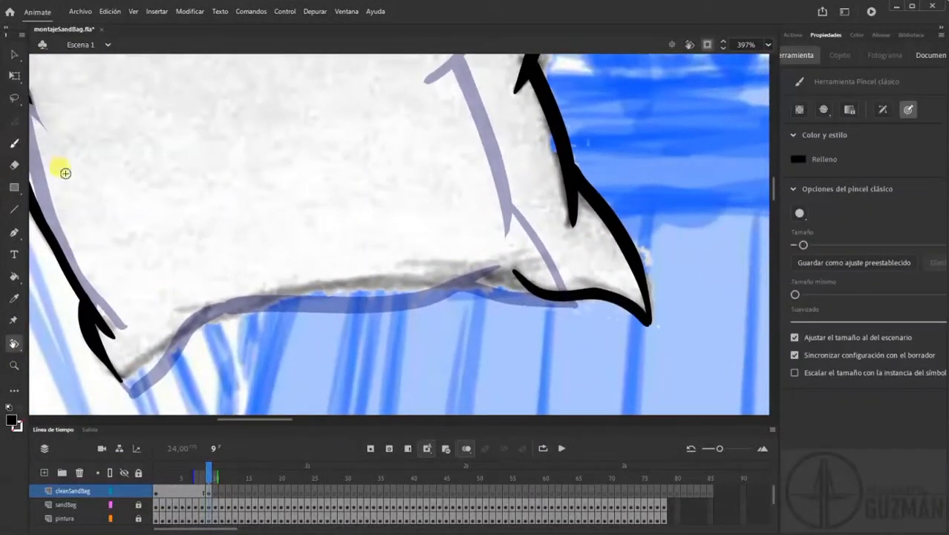
{"action": "mouse_move", "coordinate": [120, 378]}
{"action": "left_mouse_down"}
{"action": "mouse_move", "coordinate": [216, 312]}
{"action": "mouse_move", "coordinate": [191, 310]}
{"action": "mouse_move", "coordinate": [332, 282]}
{"action": "mouse_move", "coordinate": [450, 281]}
{"action": "left_mouse_up"}
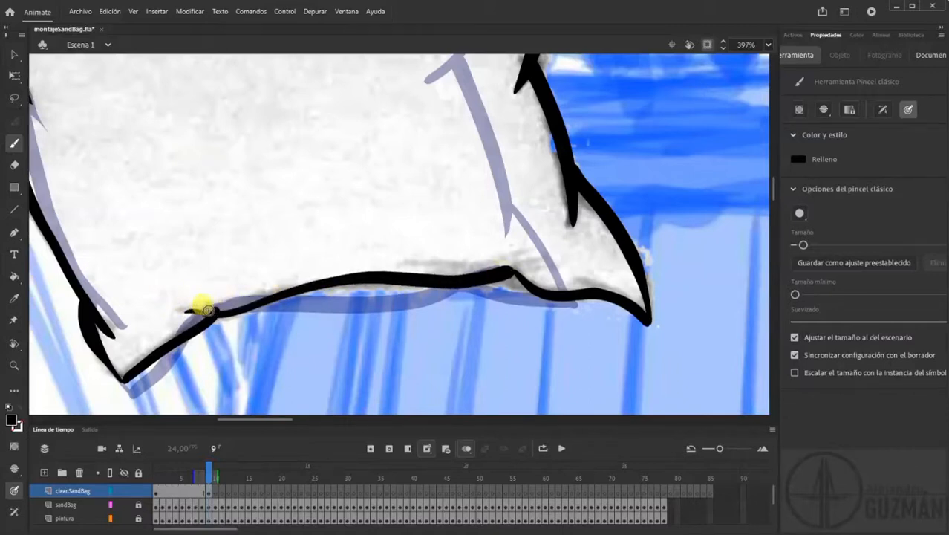
{"action": "left_click", "coordinate": [14, 164]}
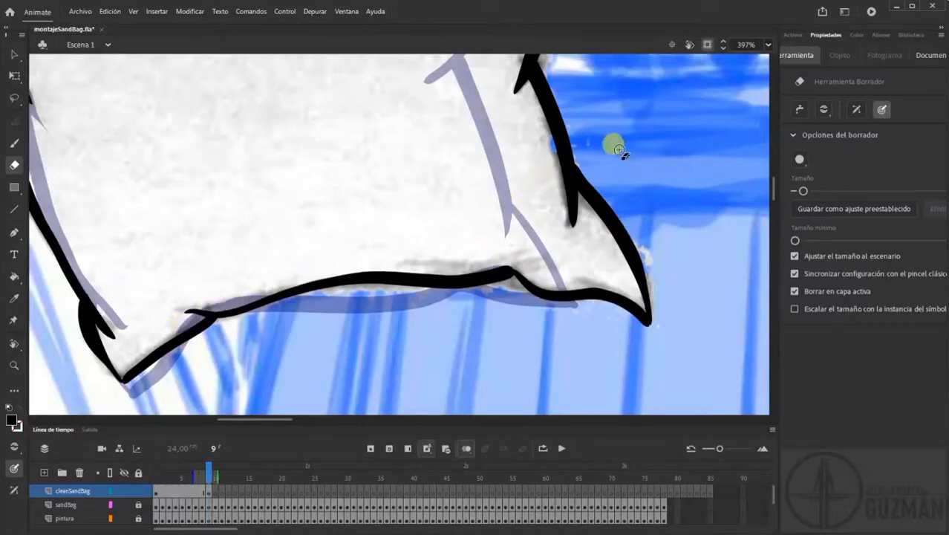
Turn off onion skinning and compare the whole inked sandbag between frames 8 and 9
{"action": "left_click", "coordinate": [689, 44]}
{"action": "left_click_drag", "start_coordinate": [572, 137], "coordinate": [443, 183]}
{"action": "key", "text": "shift"}
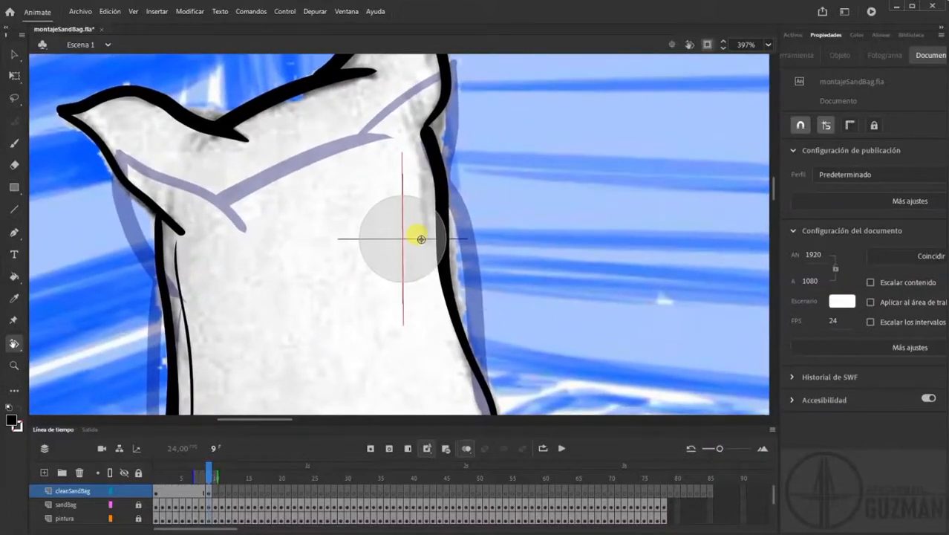
{"action": "left_click_drag", "start_coordinate": [381, 190], "coordinate": [441, 173]}
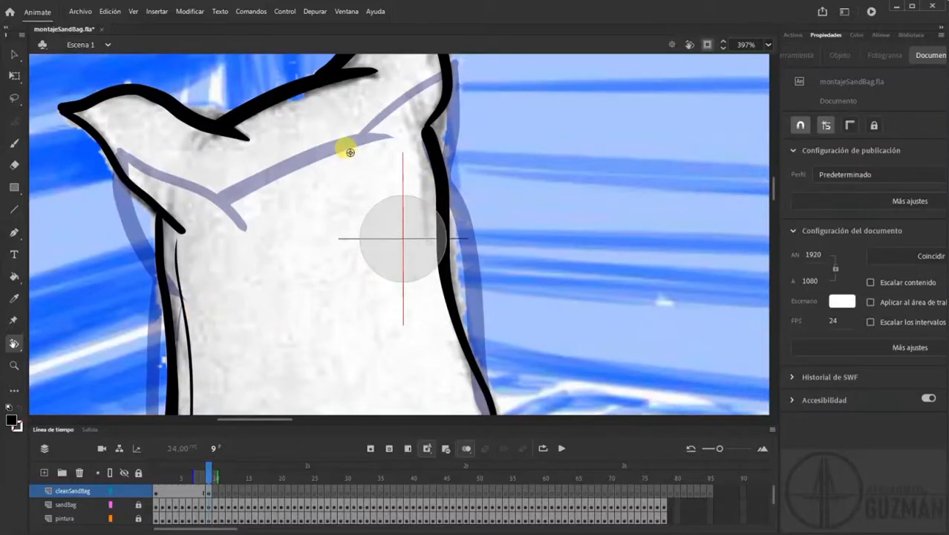
{"action": "key", "text": "ctrl+1"}
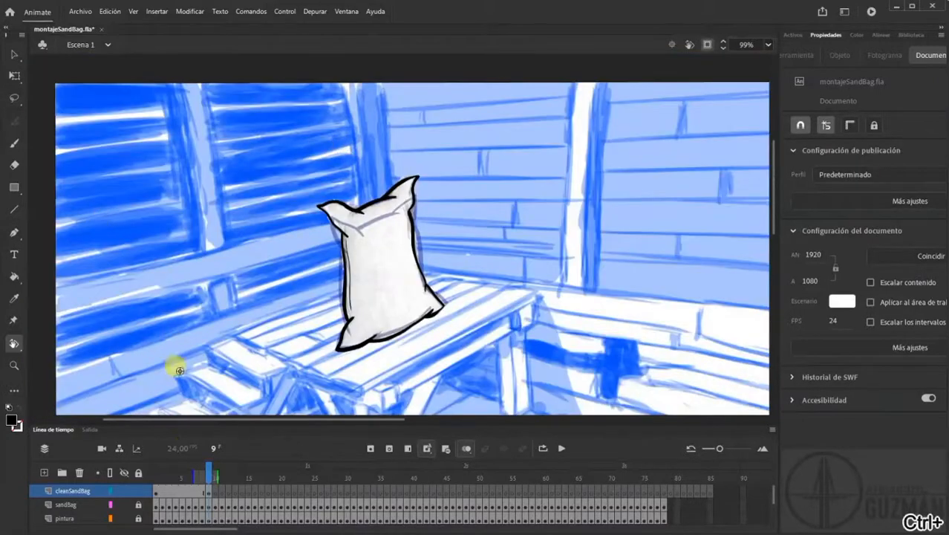
{"action": "left_click", "coordinate": [465, 448]}
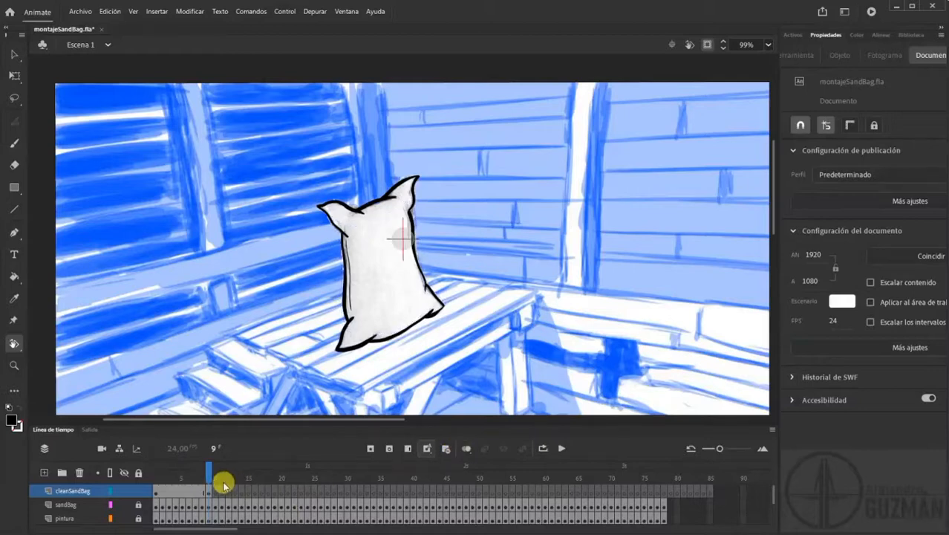
{"action": "left_click", "coordinate": [203, 475]}
{"action": "mouse_move", "coordinate": [207, 474]}
{"action": "left_mouse_down"}
{"action": "mouse_move", "coordinate": [200, 471]}
{"action": "mouse_move", "coordinate": [220, 475]}
{"action": "mouse_move", "coordinate": [206, 476]}
{"action": "mouse_move", "coordinate": [208, 491]}
{"action": "left_mouse_up"}
Remove the surplus frames from frame 79 onward on the cleanSandBag layer so it ends with the sketch
{"action": "left_click_drag", "start_coordinate": [710, 492], "coordinate": [670, 492]}
{"action": "right_click", "coordinate": [671, 498]}
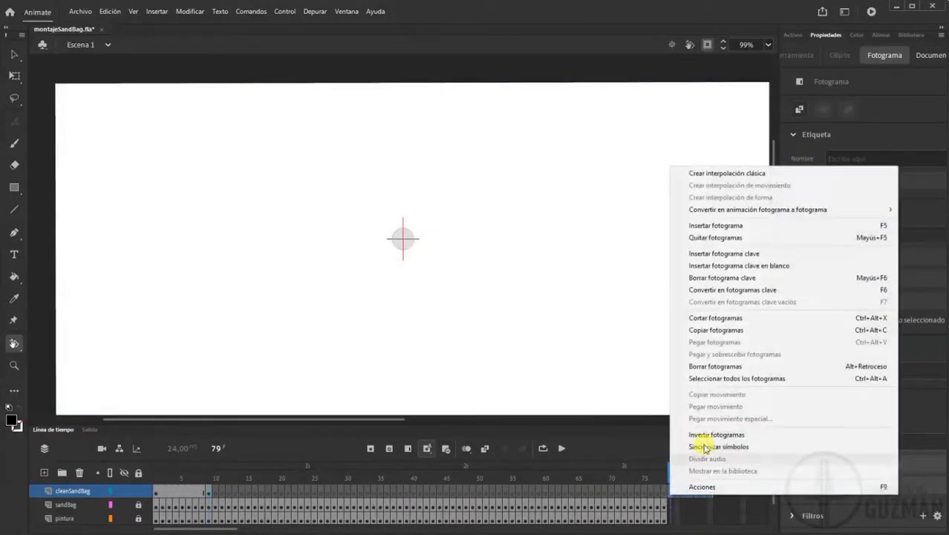
{"action": "left_click", "coordinate": [717, 278]}
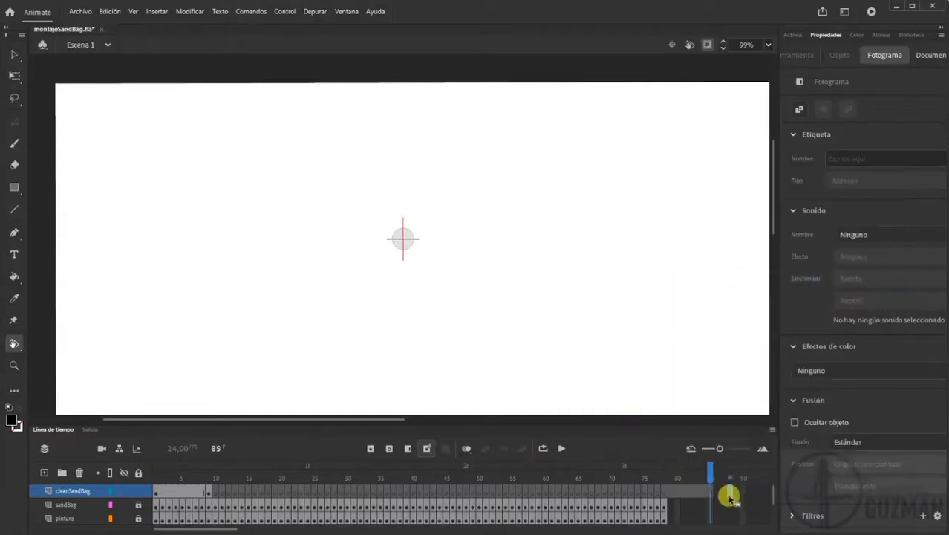
{"action": "left_click", "coordinate": [717, 494]}
{"action": "left_click_drag", "start_coordinate": [713, 492], "coordinate": [670, 494]}
{"action": "right_click", "coordinate": [670, 493]}
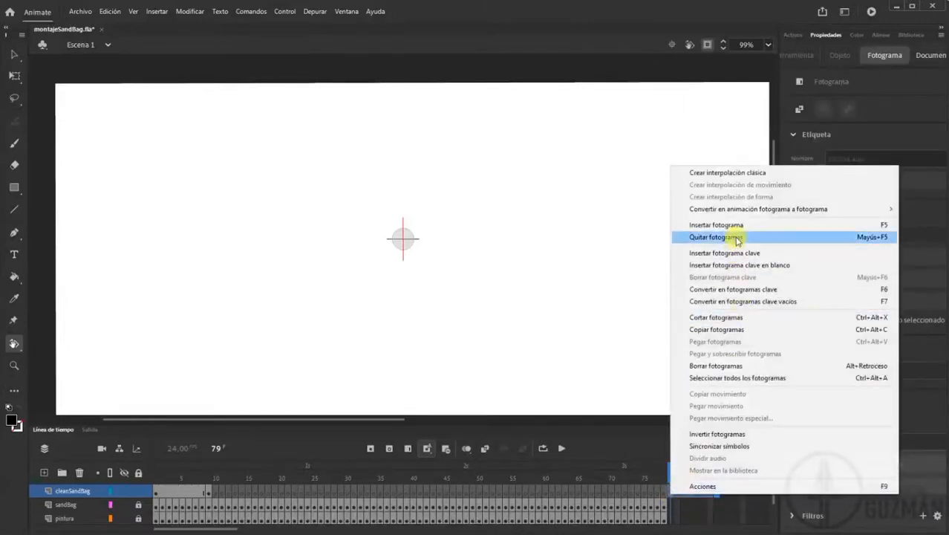
{"action": "left_click", "coordinate": [738, 239]}
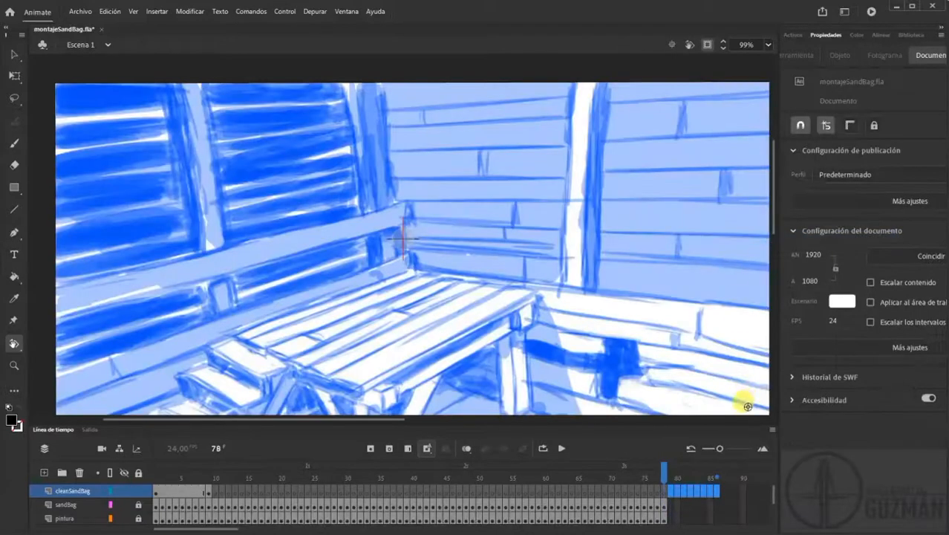
Hold the frame 9 sandbag drawing through frame 10 on the cleanSandBag layer and save the file
{"action": "left_click", "coordinate": [210, 493]}
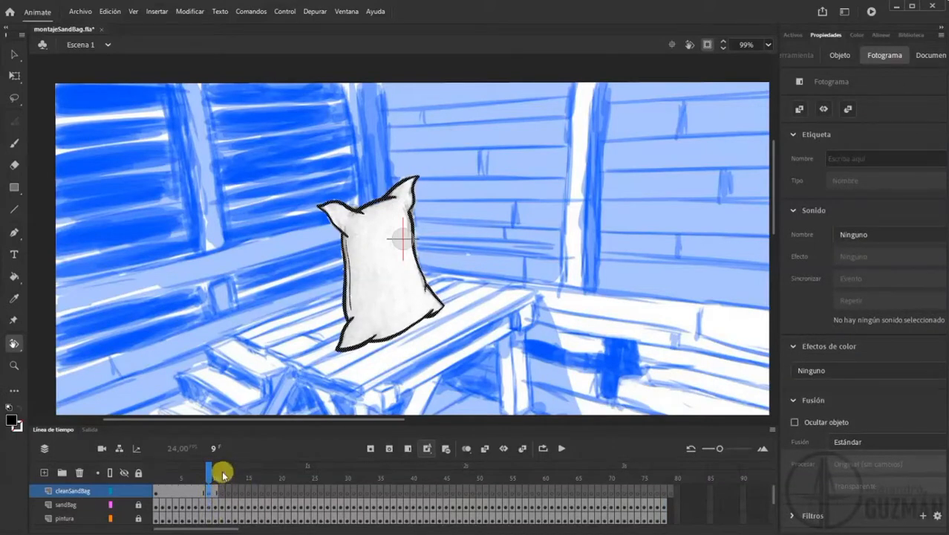
{"action": "left_click", "coordinate": [213, 473]}
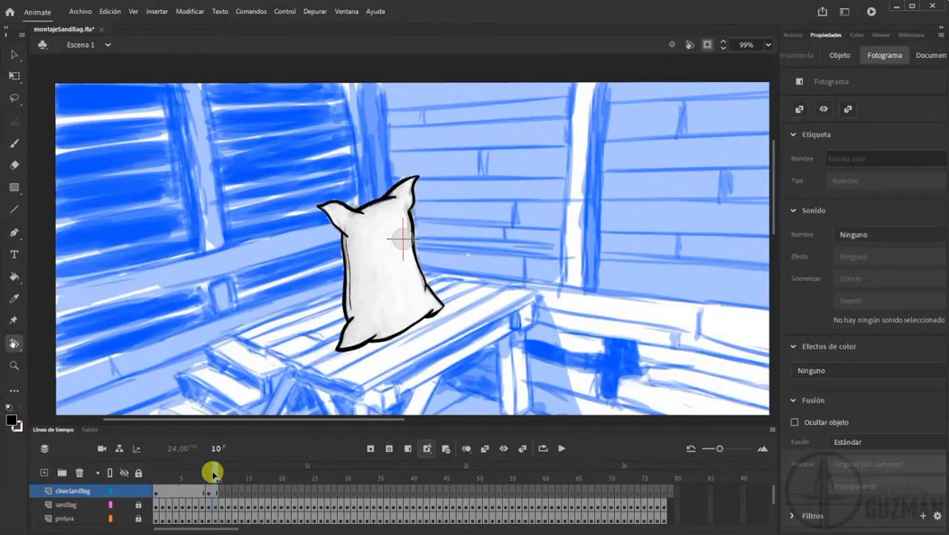
{"action": "left_click_drag", "start_coordinate": [213, 472], "coordinate": [221, 477]}
{"action": "left_click", "coordinate": [222, 490]}
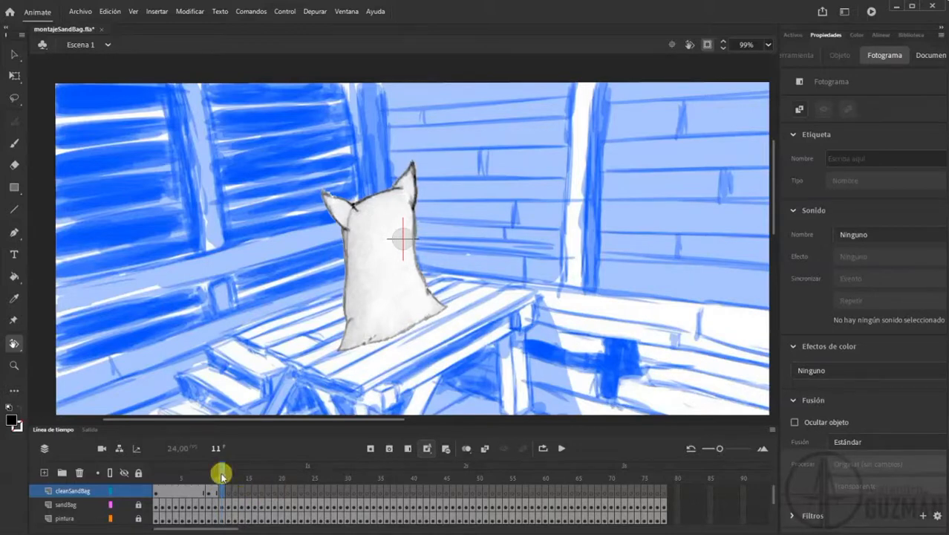
{"action": "mouse_move", "coordinate": [220, 468]}
{"action": "left_mouse_down"}
{"action": "mouse_move", "coordinate": [188, 475]}
{"action": "mouse_move", "coordinate": [213, 482]}
{"action": "mouse_move", "coordinate": [182, 485]}
{"action": "mouse_move", "coordinate": [216, 486]}
{"action": "mouse_move", "coordinate": [159, 485]}
{"action": "mouse_move", "coordinate": [217, 490]}
{"action": "left_mouse_up"}
{"action": "key", "text": "ctrl+s"}
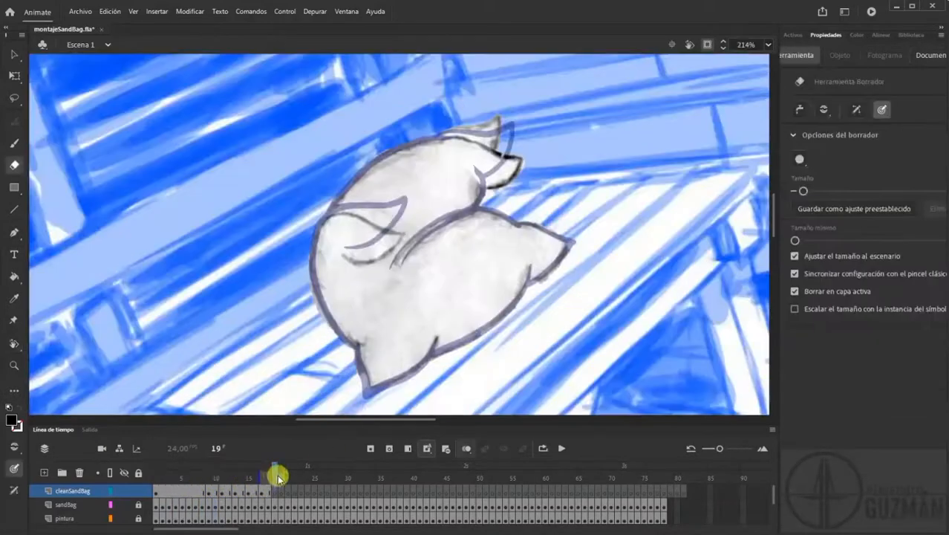
Review the inked sandbag poses frame by frame up to frame 17 with the whole figure in view
{"action": "left_click_drag", "start_coordinate": [279, 477], "coordinate": [253, 466]}
{"action": "key", "text": "ctrl+minus"}
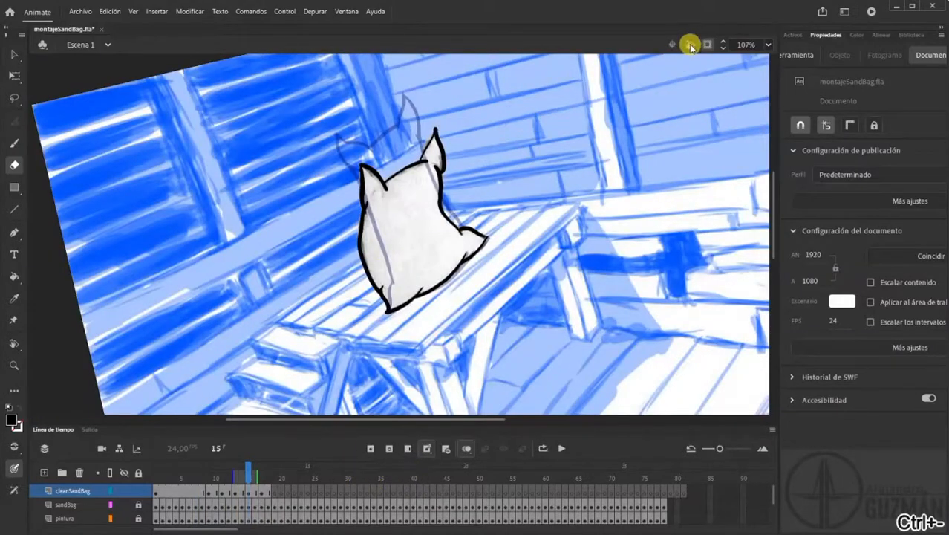
{"action": "scroll", "coordinate": [563, 143], "scroll_direction": "right", "scroll_amount": 3}
{"action": "scroll", "coordinate": [558, 139], "scroll_direction": "right", "scroll_amount": 3}
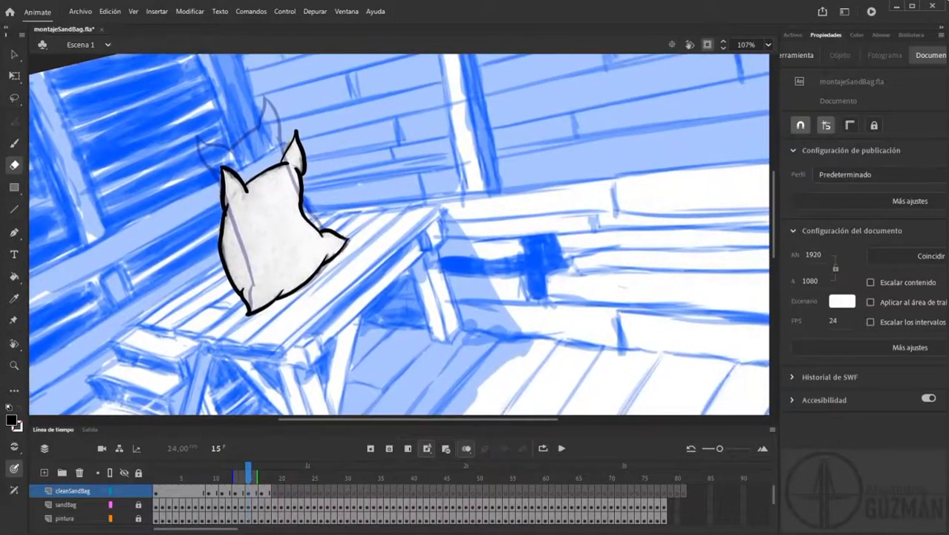
{"action": "left_click", "coordinate": [241, 475]}
{"action": "key", "text": "comma"}
{"action": "key", "text": "comma"}
{"action": "key", "text": "comma"}
{"action": "key", "text": "comma"}
{"action": "key", "text": "comma"}
{"action": "key", "text": "comma"}
{"action": "key", "text": "comma"}
{"action": "key", "text": "comma"}
{"action": "key", "text": "comma"}
{"action": "key", "text": "comma"}
{"action": "key", "text": "period"}
{"action": "key", "text": "period"}
{"action": "key", "text": "period"}
{"action": "key", "text": "period"}
{"action": "key", "text": "period"}
{"action": "key", "text": "period"}
{"action": "key", "text": "period"}
{"action": "key", "text": "period"}
{"action": "key", "text": "period"}
{"action": "key", "text": "period"}
{"action": "key", "text": "period"}
{"action": "key", "text": "period"}
{"action": "key", "text": "period"}
{"action": "key", "text": "period"}
{"action": "key", "text": "period"}
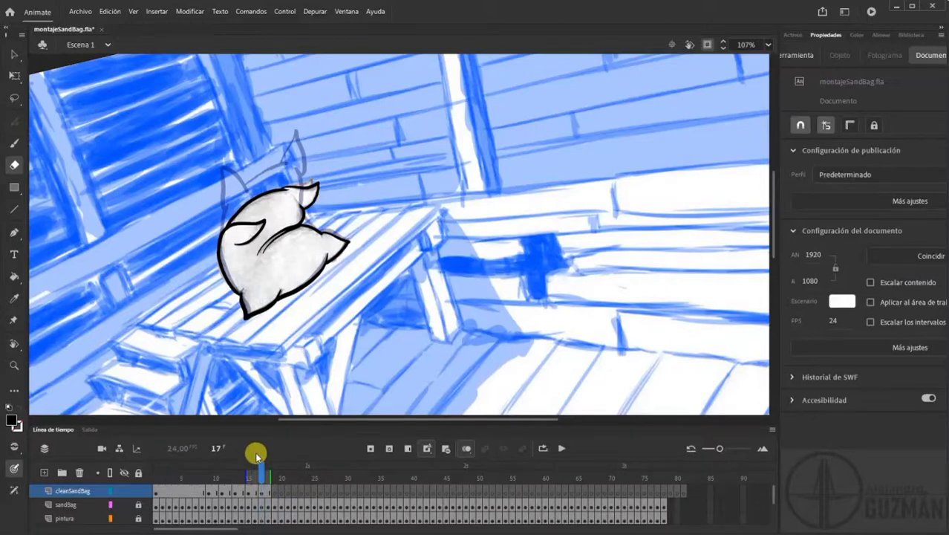
Copy the inked sandbag from frame 18 and paste it in place at frame 19 of the cleanSandBag layer
{"action": "left_click", "coordinate": [274, 494]}
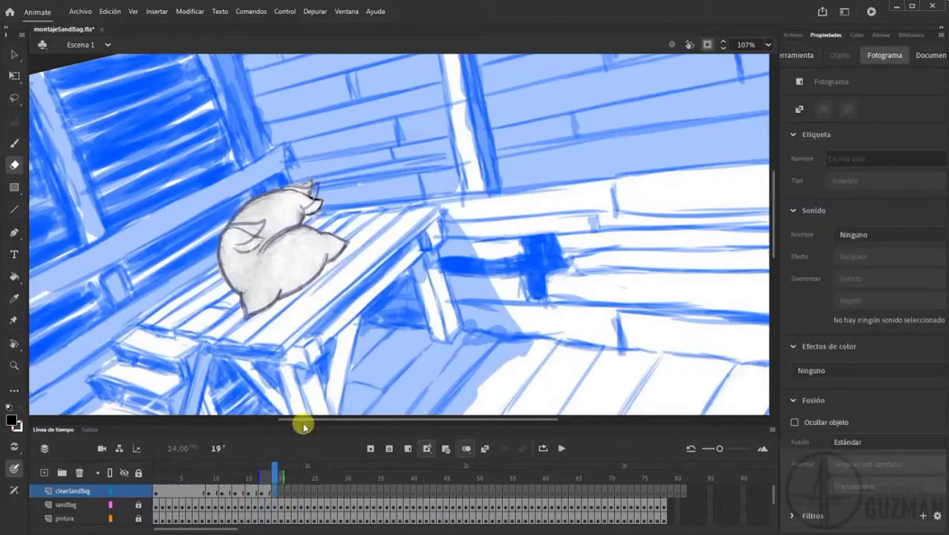
{"action": "left_click", "coordinate": [267, 492]}
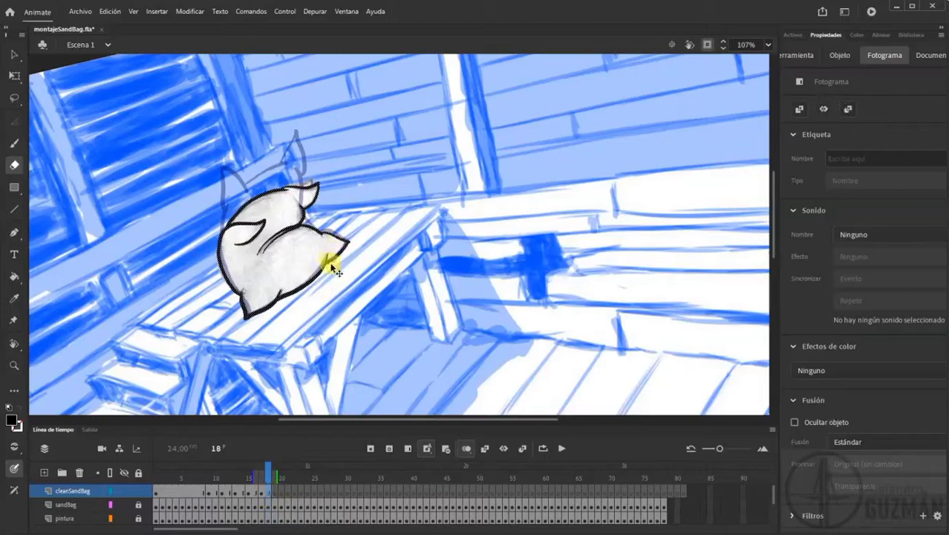
{"action": "key", "text": "ctrl+c"}
{"action": "left_click", "coordinate": [275, 490]}
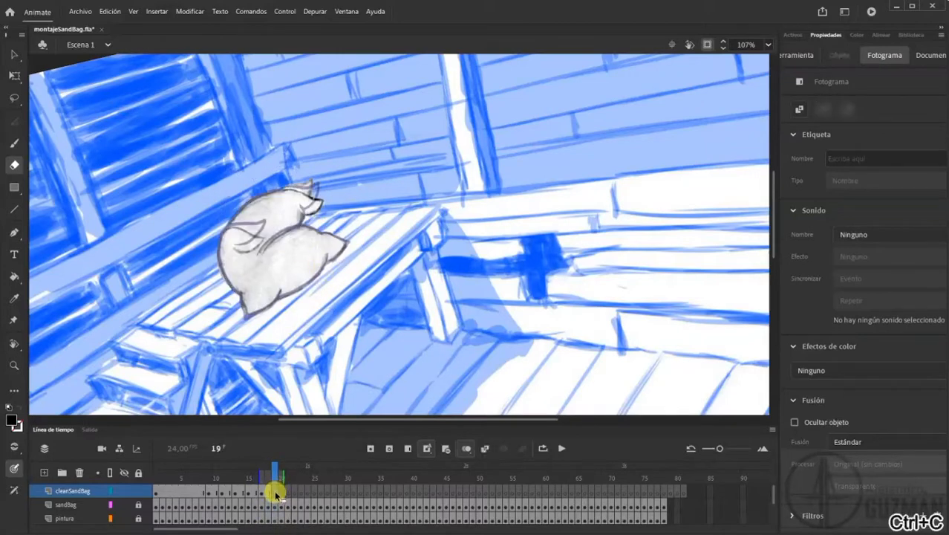
{"action": "key", "text": "ctrl+shift+v"}
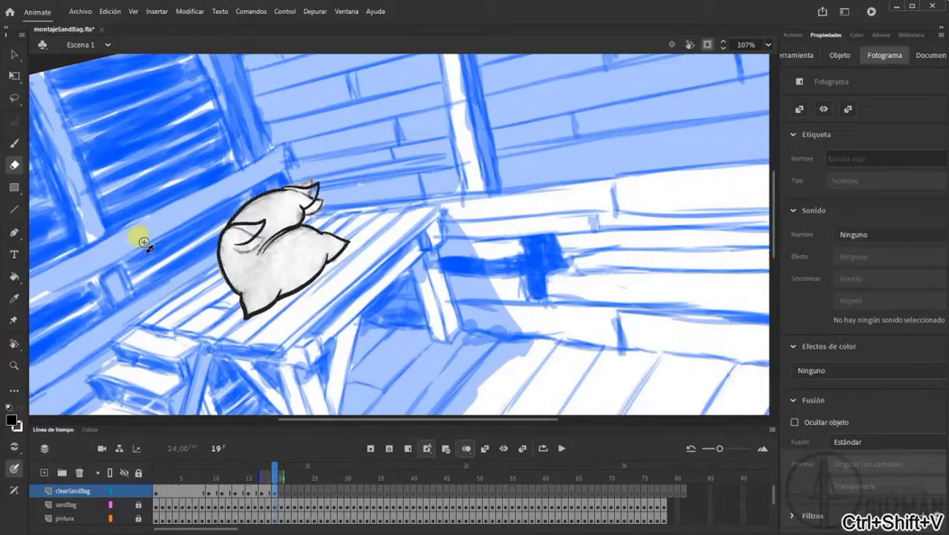
Erase both upper corner tips of the pasted sandbag in frame 19, keeping the rest of the outline
{"action": "left_click_drag", "start_coordinate": [179, 161], "coordinate": [278, 185]}
{"action": "key", "text": "ctrl+plus"}
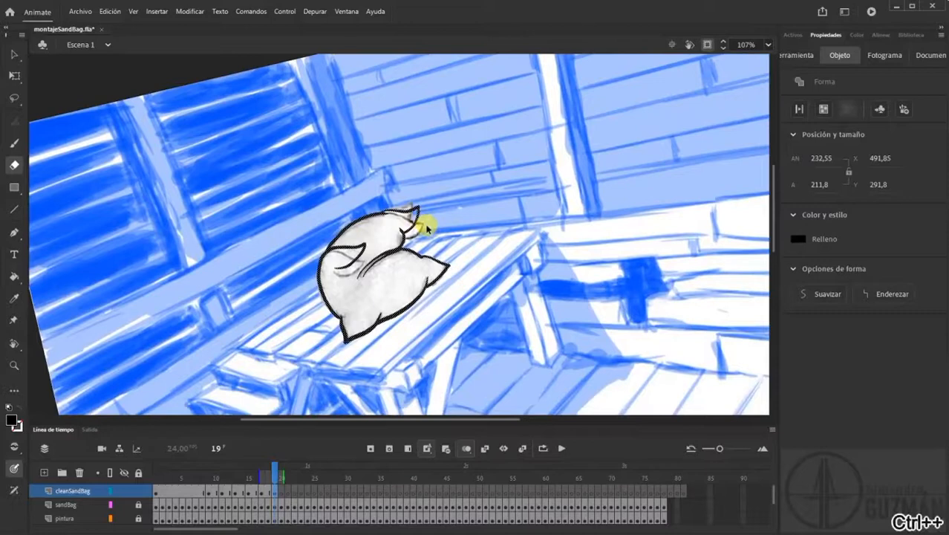
{"action": "left_click", "coordinate": [14, 366]}
{"action": "left_click_drag", "start_coordinate": [299, 170], "coordinate": [456, 321]}
{"action": "left_click_drag", "start_coordinate": [223, 159], "coordinate": [600, 376]}
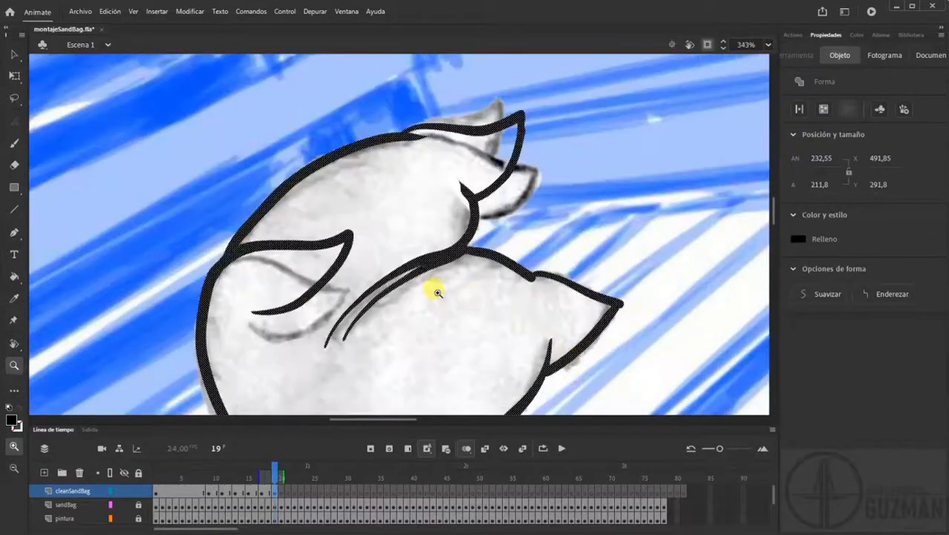
{"action": "key", "text": "e"}
{"action": "left_click_drag", "start_coordinate": [254, 303], "coordinate": [354, 262]}
{"action": "left_click_drag", "start_coordinate": [367, 225], "coordinate": [286, 271]}
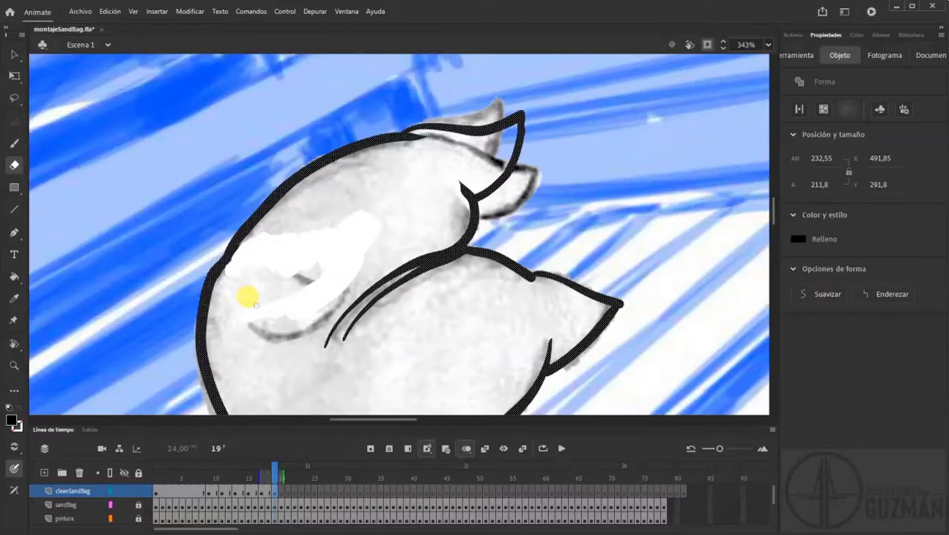
{"action": "mouse_move", "coordinate": [390, 112]}
{"action": "left_mouse_down"}
{"action": "mouse_move", "coordinate": [427, 118]}
{"action": "mouse_move", "coordinate": [394, 123]}
{"action": "left_mouse_up"}
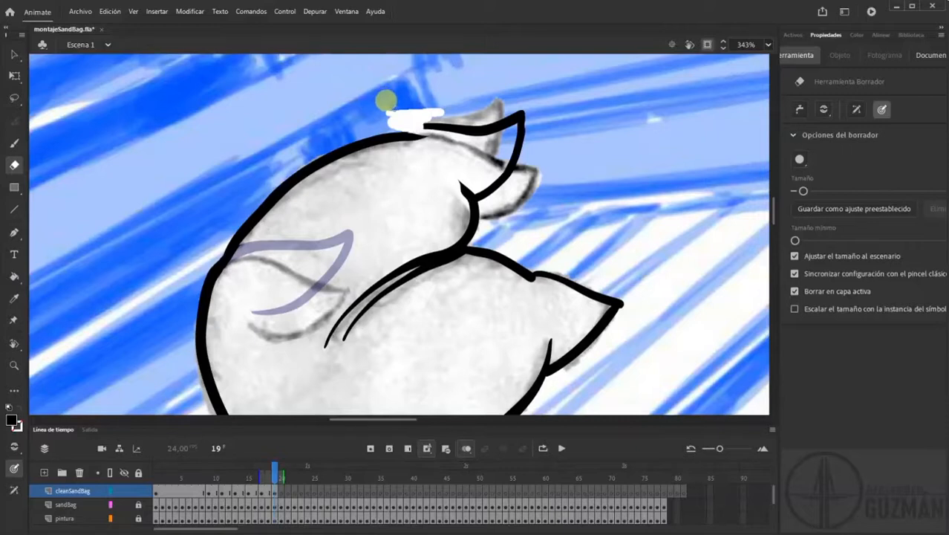
{"action": "mouse_move", "coordinate": [443, 115]}
{"action": "left_mouse_down"}
{"action": "mouse_move", "coordinate": [505, 125]}
{"action": "mouse_move", "coordinate": [531, 105]}
{"action": "left_mouse_up"}
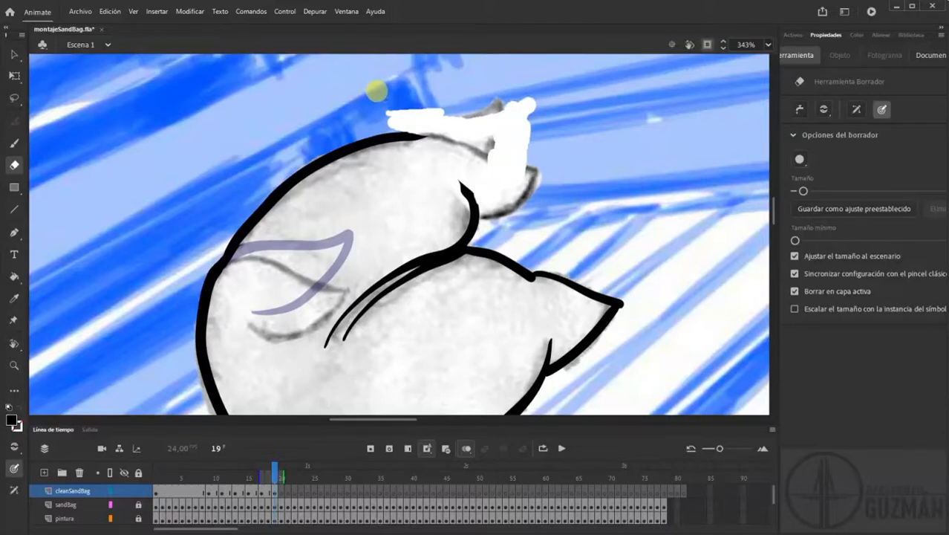
{"action": "mouse_move", "coordinate": [379, 93]}
{"action": "left_mouse_down"}
{"action": "mouse_move", "coordinate": [484, 186]}
{"action": "mouse_move", "coordinate": [494, 180]}
{"action": "left_mouse_up"}
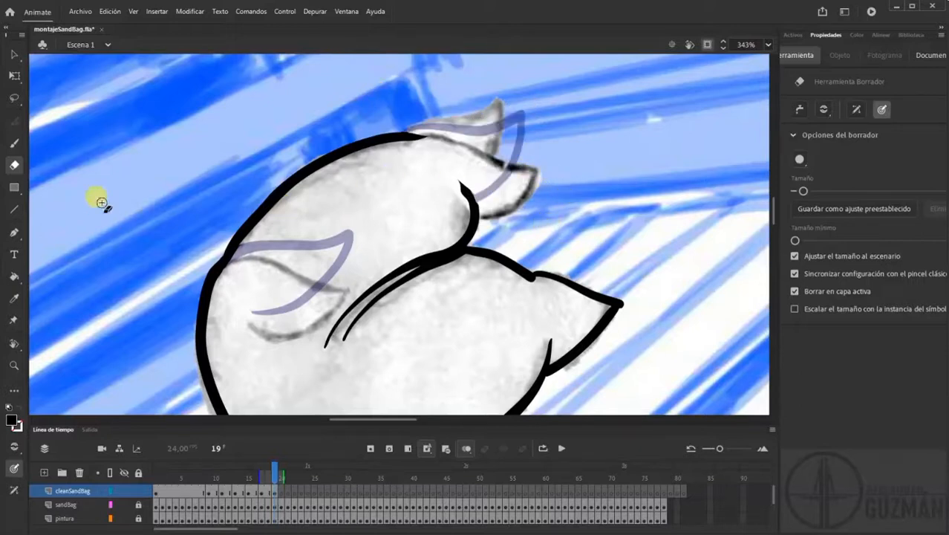
Ink both upper corner tips in frame 19 along the sketch with the Classic Brush, joining them to the body outline
{"action": "left_click", "coordinate": [13, 142]}
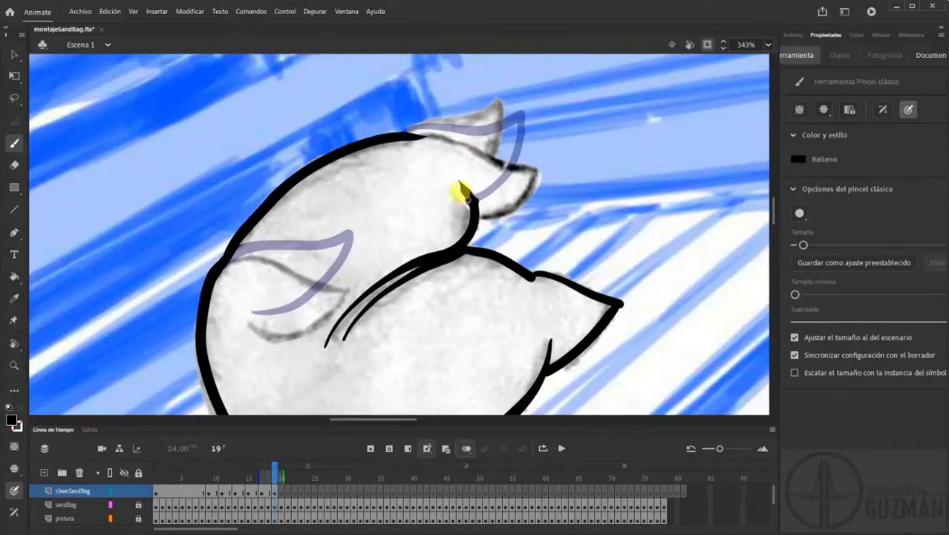
{"action": "key", "text": "ctrl+z"}
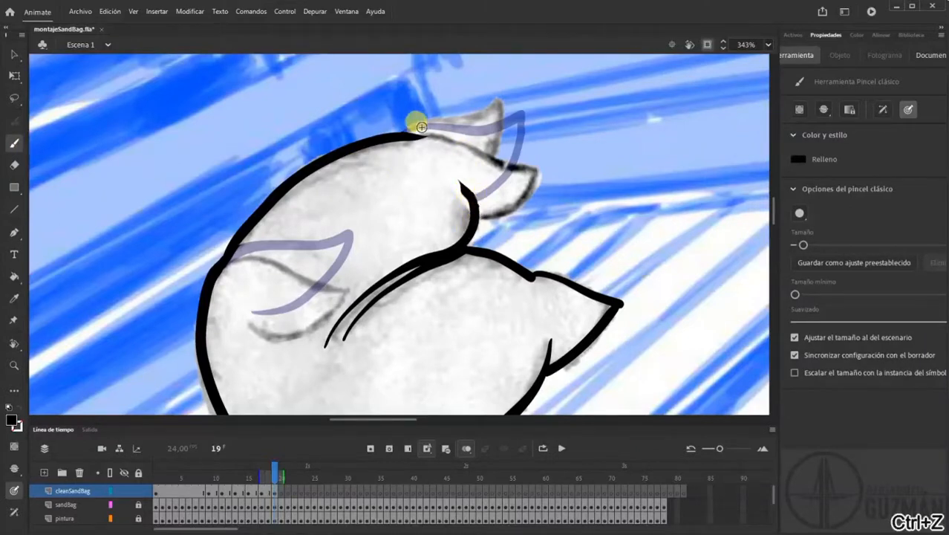
{"action": "left_click_drag", "start_coordinate": [391, 134], "coordinate": [453, 140]}
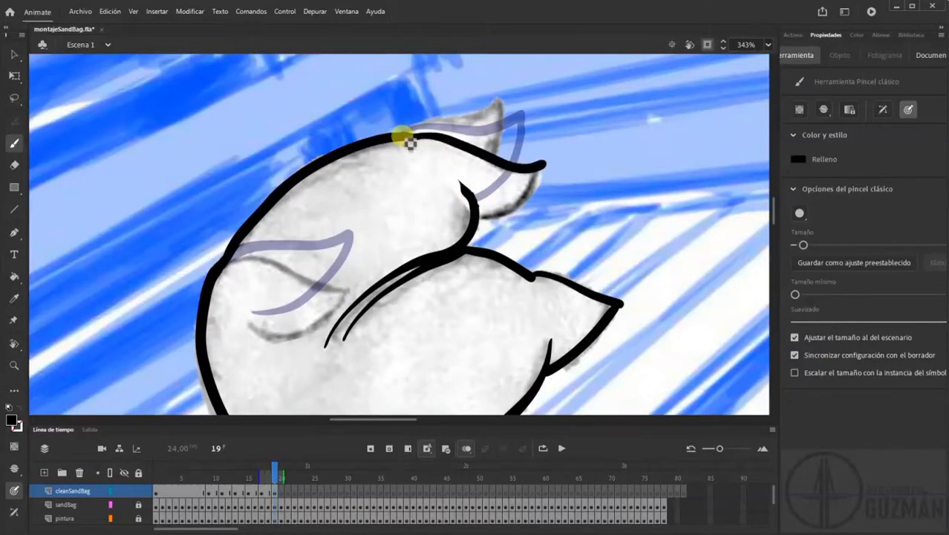
{"action": "left_click_drag", "start_coordinate": [501, 214], "coordinate": [462, 202]}
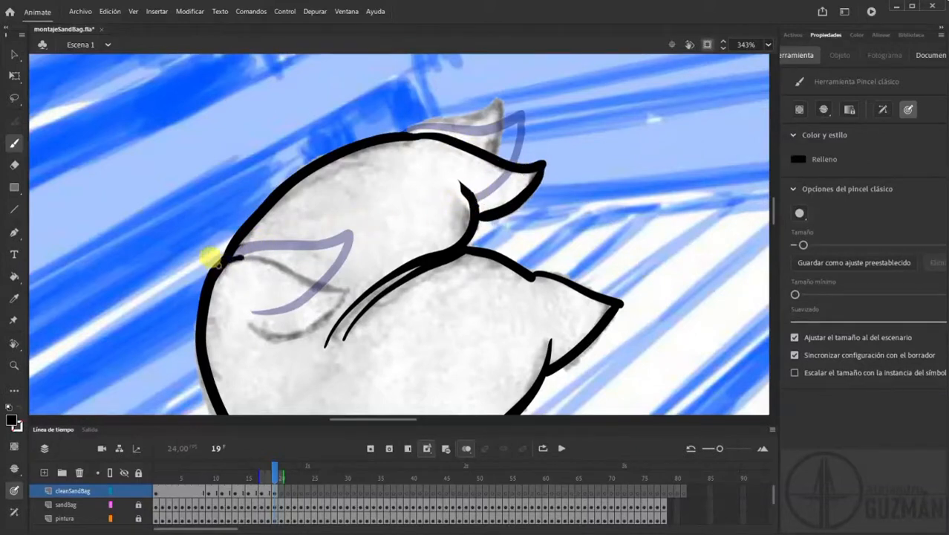
{"action": "left_click_drag", "start_coordinate": [214, 259], "coordinate": [297, 271]}
{"action": "left_click_drag", "start_coordinate": [205, 253], "coordinate": [355, 281]}
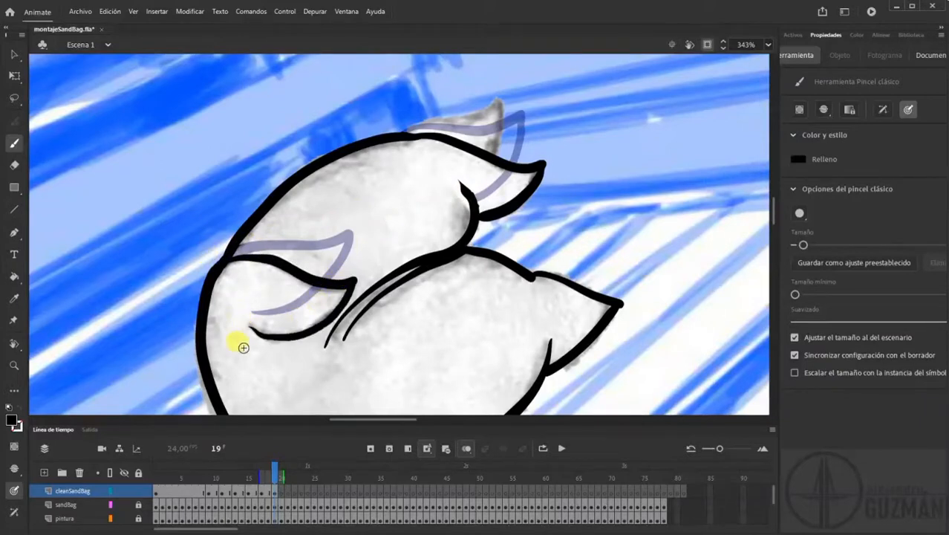
Hold the frame 19 drawing through frame 20 and step through the neighbouring frames up to frame 21
{"action": "left_click", "coordinate": [273, 492]}
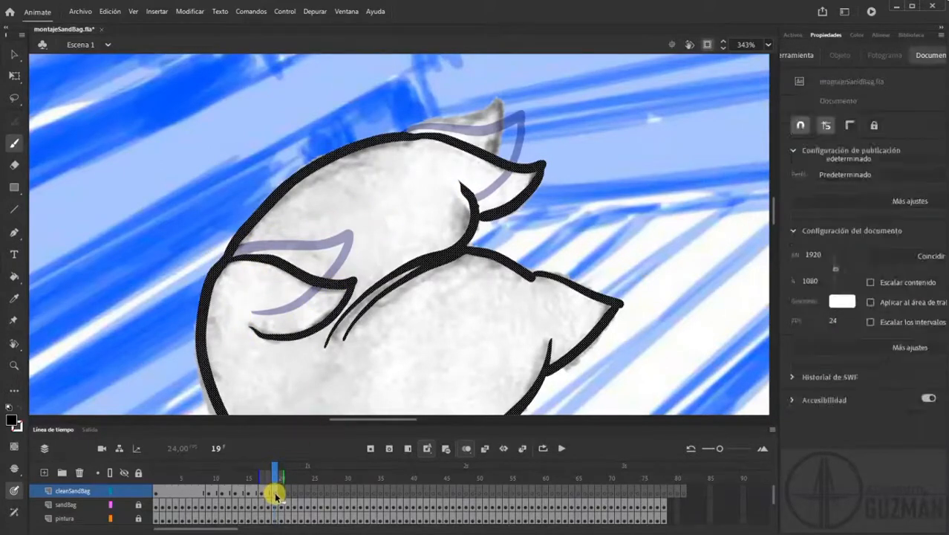
{"action": "left_click_drag", "start_coordinate": [271, 471], "coordinate": [274, 476]}
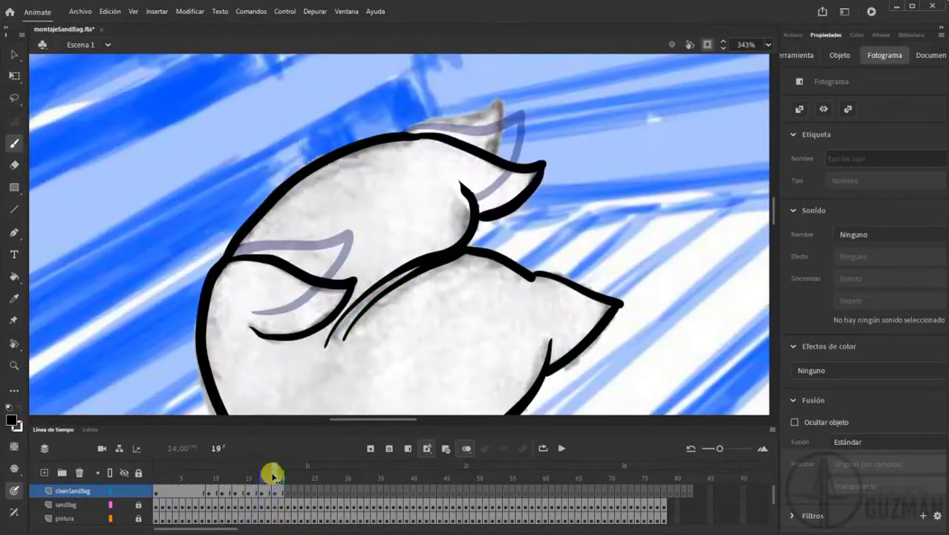
{"action": "key", "text": "period"}
{"action": "key", "text": "comma"}
{"action": "key", "text": "period"}
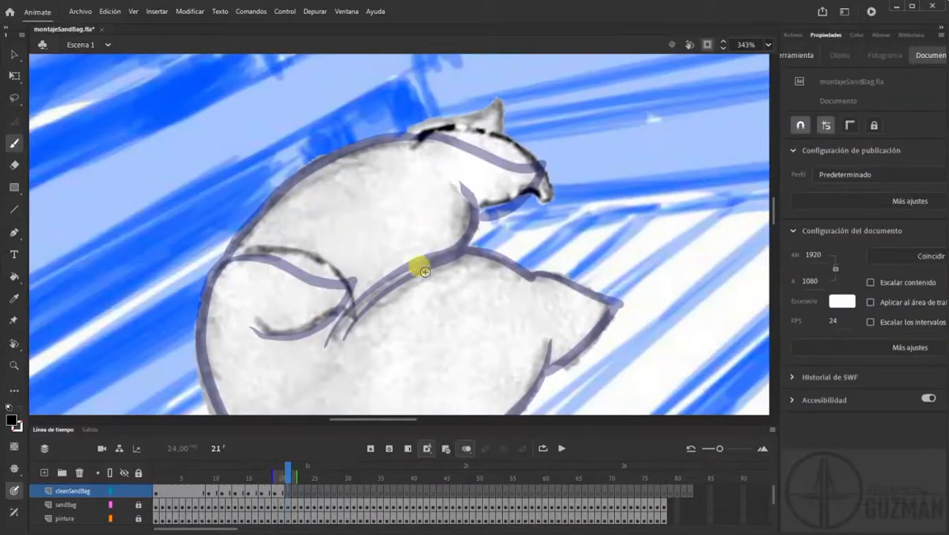
Paste the copied sandbag drawing in place at frame 21 of the cleanSandBag layer, discarding the first off-position paste
{"action": "left_click", "coordinate": [290, 493]}
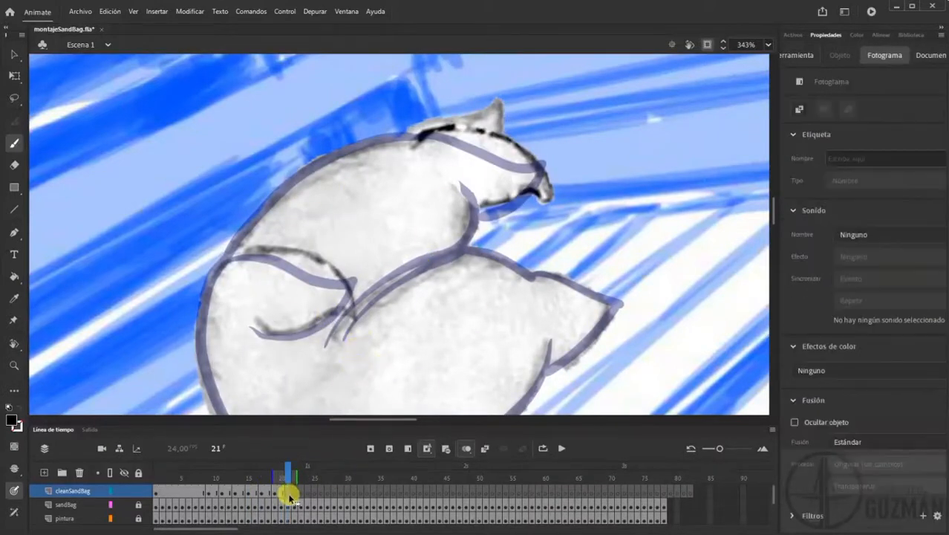
{"action": "key", "text": "ctrl+v"}
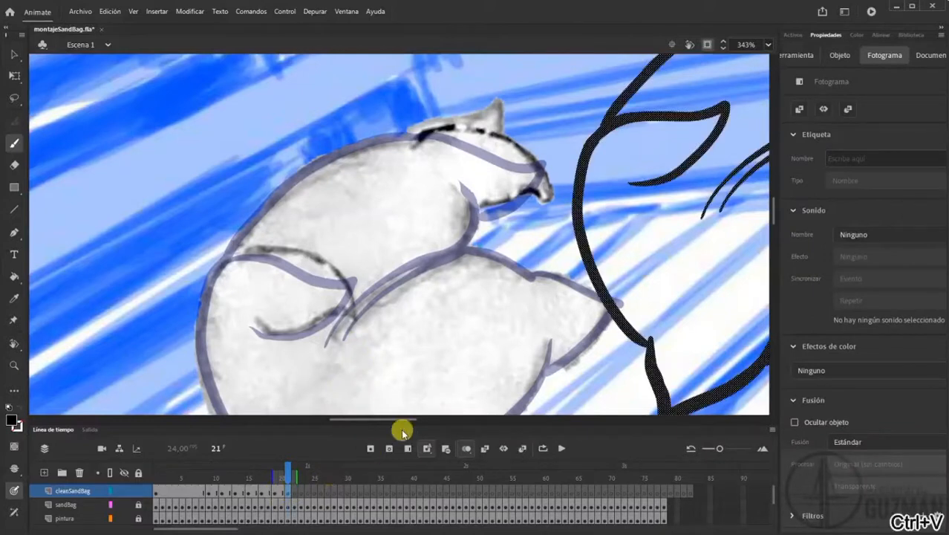
{"action": "key", "text": "Delete"}
{"action": "key", "text": "ctrl+shift+v"}
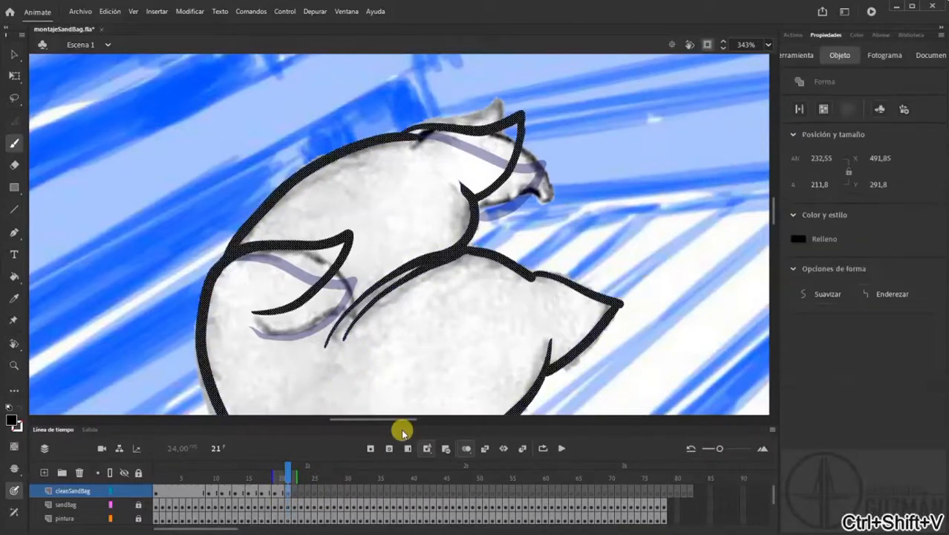
Erase both upper corner tips of the pasted sandbag in frame 21, keeping the rest of the outline
{"action": "key", "text": "e"}
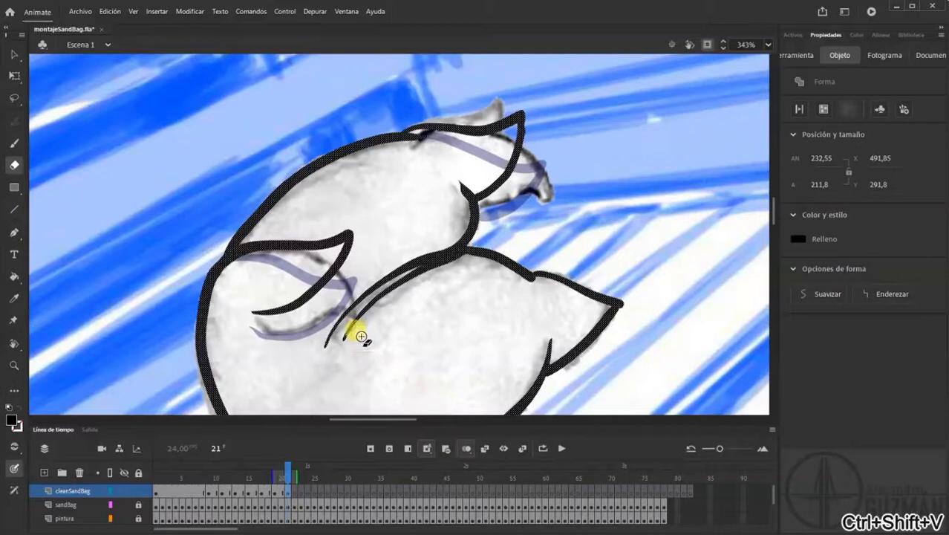
{"action": "left_click_drag", "start_coordinate": [281, 237], "coordinate": [265, 215]}
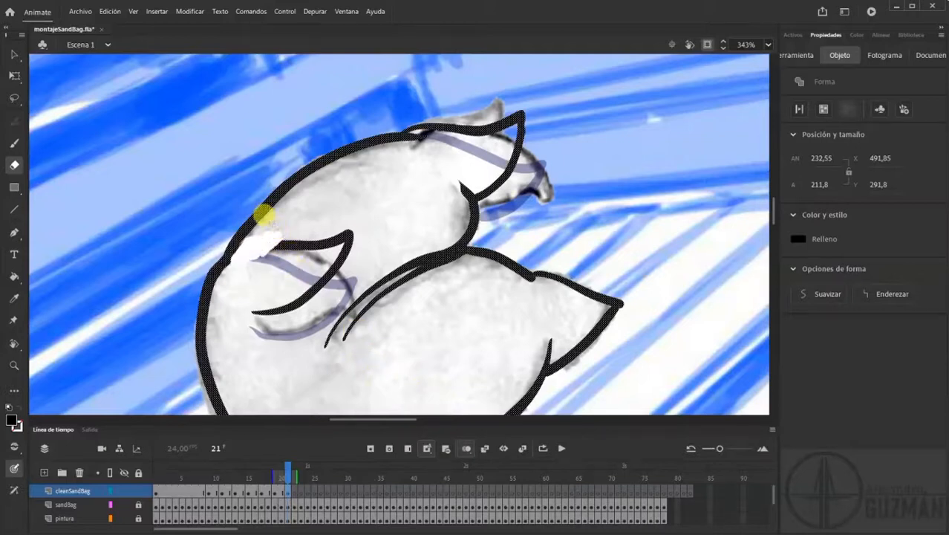
{"action": "mouse_move", "coordinate": [274, 224]}
{"action": "left_mouse_down"}
{"action": "mouse_move", "coordinate": [349, 253]}
{"action": "mouse_move", "coordinate": [256, 325]}
{"action": "mouse_move", "coordinate": [449, 148]}
{"action": "left_mouse_up"}
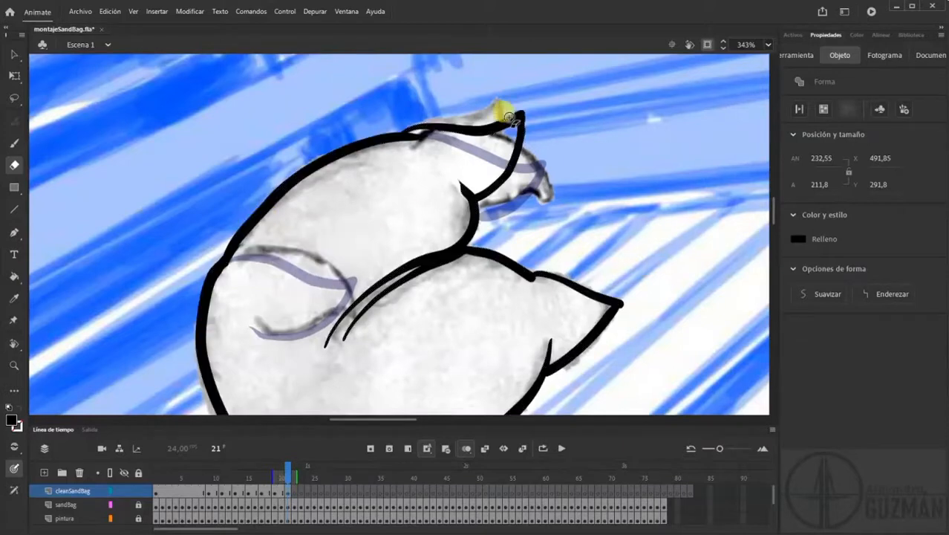
{"action": "left_click_drag", "start_coordinate": [410, 108], "coordinate": [388, 93]}
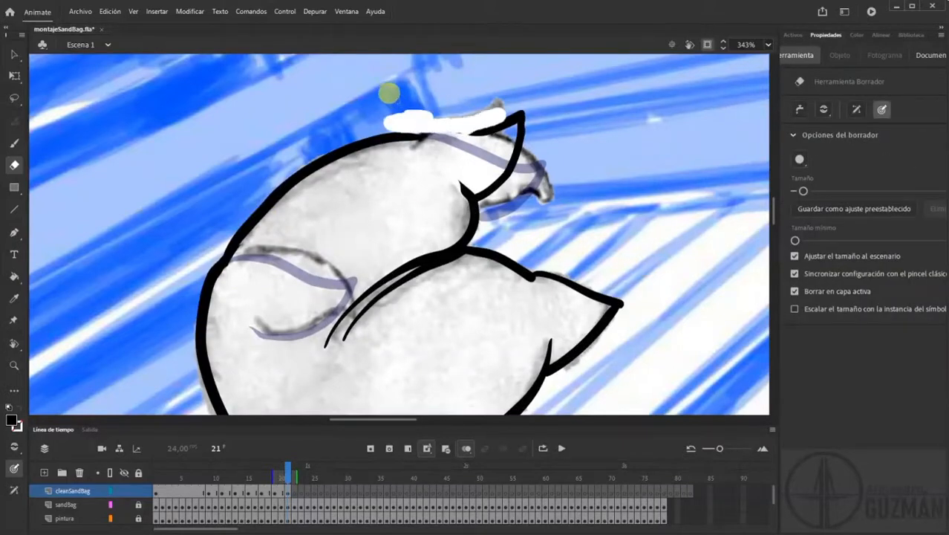
{"action": "mouse_move", "coordinate": [507, 115]}
{"action": "left_mouse_down"}
{"action": "mouse_move", "coordinate": [513, 163]}
{"action": "mouse_move", "coordinate": [494, 178]}
{"action": "left_mouse_up"}
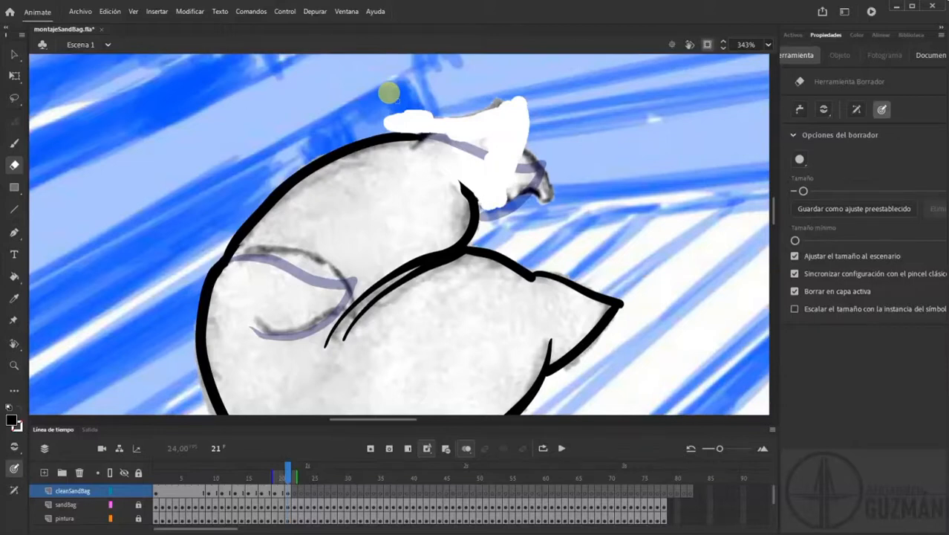
{"action": "left_click_drag", "start_coordinate": [388, 92], "coordinate": [487, 166]}
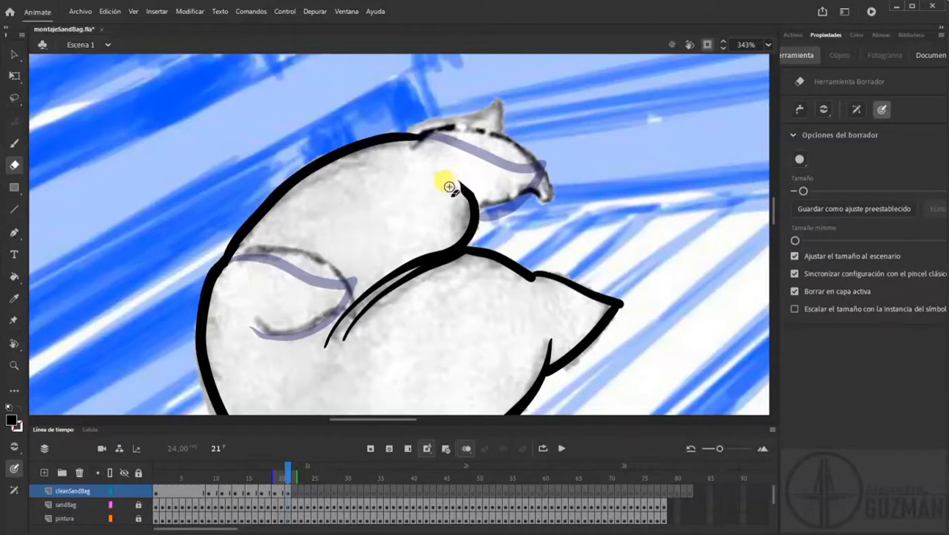
Ink the near corner tip in frame 21 as a folded flap following the sketch with the Classic Brush, undoing the stray stroke
{"action": "key", "text": "b"}
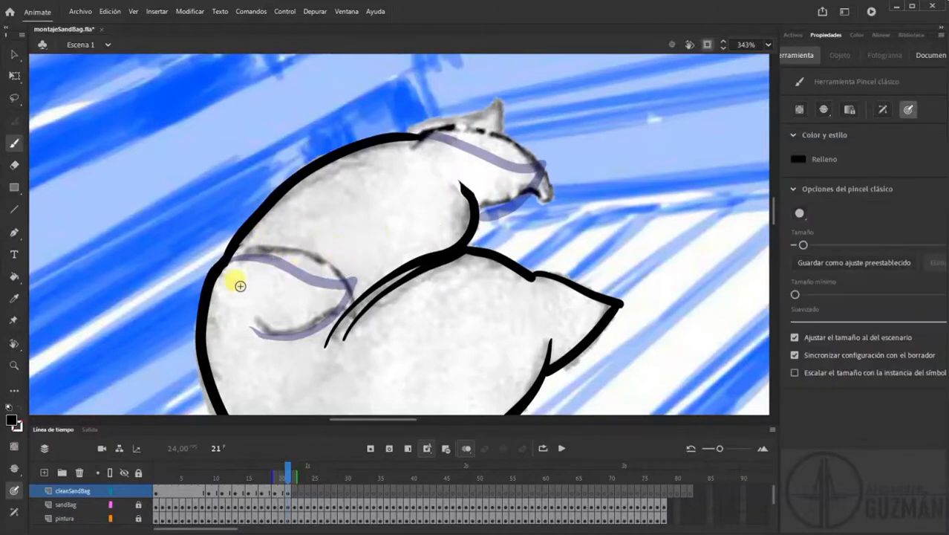
{"action": "mouse_move", "coordinate": [215, 260]}
{"action": "left_mouse_down"}
{"action": "mouse_move", "coordinate": [280, 248]}
{"action": "mouse_move", "coordinate": [329, 265]}
{"action": "left_mouse_up"}
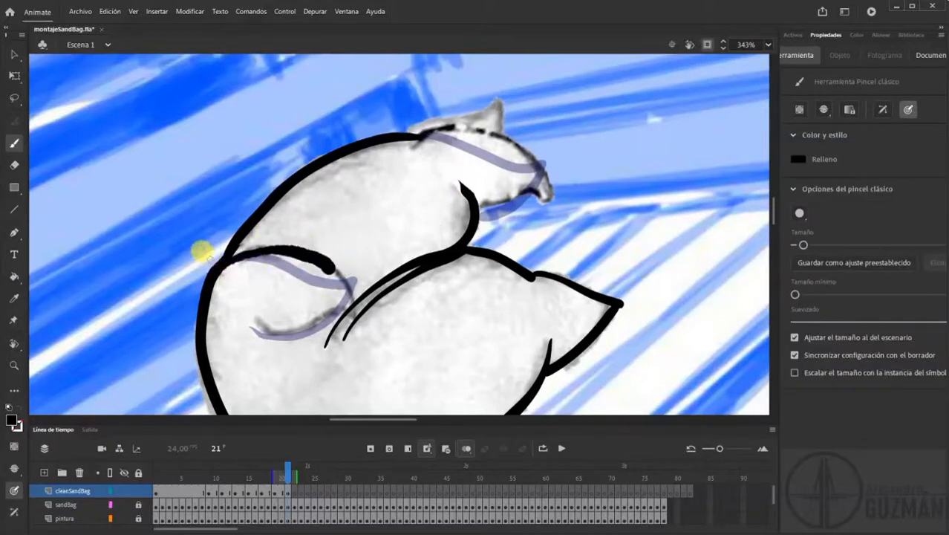
{"action": "left_click_drag", "start_coordinate": [349, 297], "coordinate": [350, 315]}
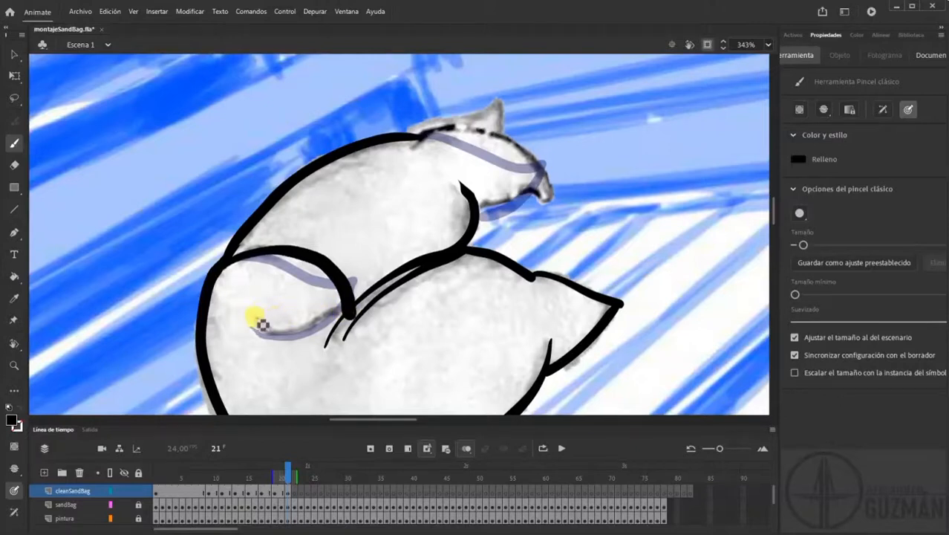
{"action": "left_click_drag", "start_coordinate": [264, 325], "coordinate": [253, 318]}
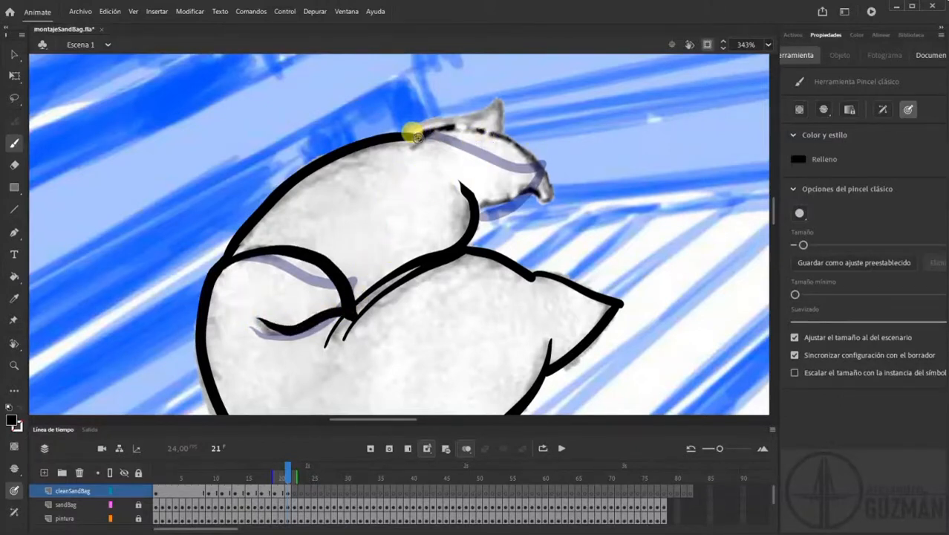
{"action": "key", "text": "ctrl+z"}
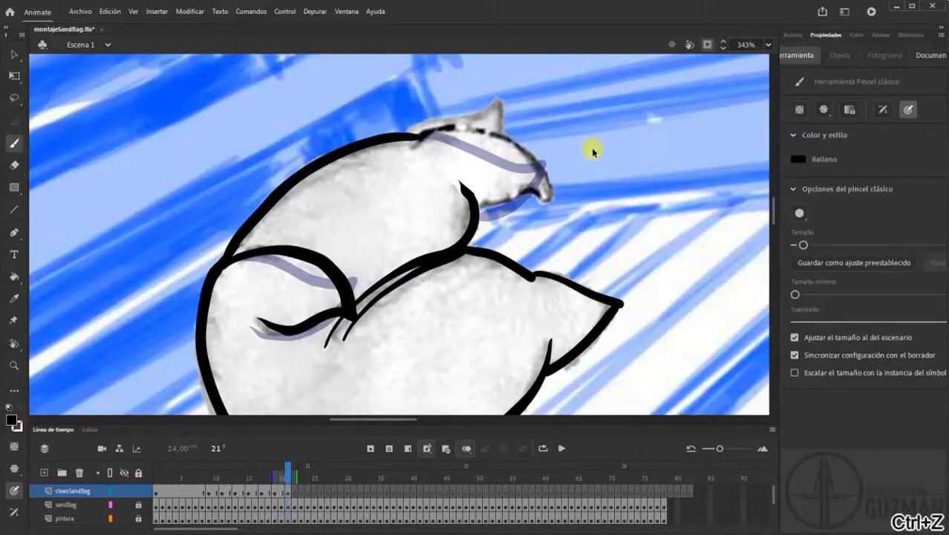
Ink the far upper corner tip in frame 21 along the drooping sketch line, joining both ends to the body outline
{"action": "key", "text": "shift+space"}
{"action": "left_click_drag", "start_coordinate": [545, 163], "coordinate": [605, 180]}
{"action": "key", "text": "space"}
{"action": "left_click_drag", "start_coordinate": [499, 151], "coordinate": [502, 202]}
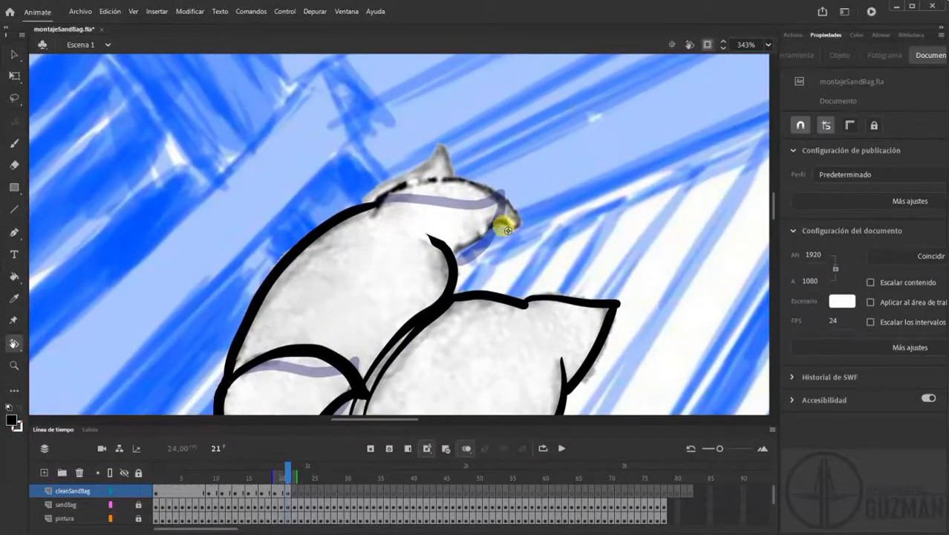
{"action": "key", "text": "b"}
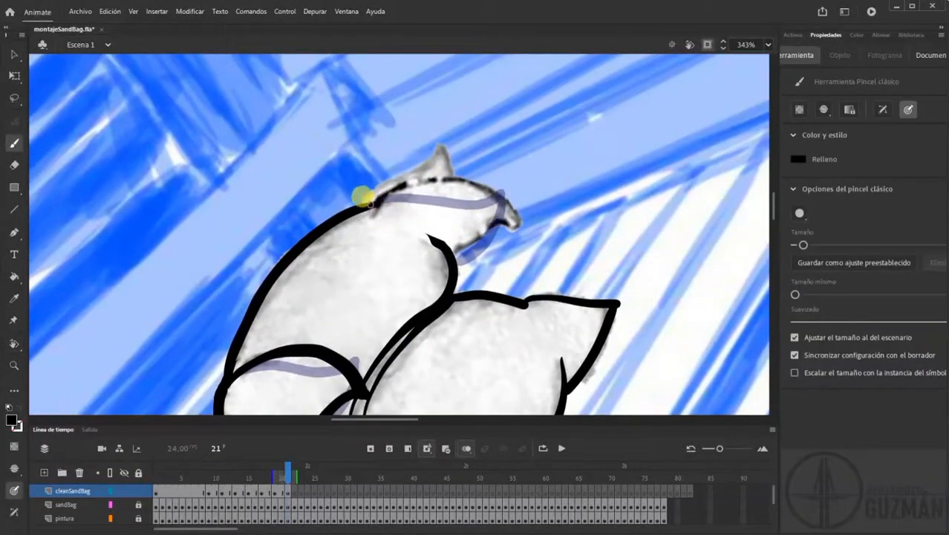
{"action": "left_click_drag", "start_coordinate": [362, 195], "coordinate": [414, 178]}
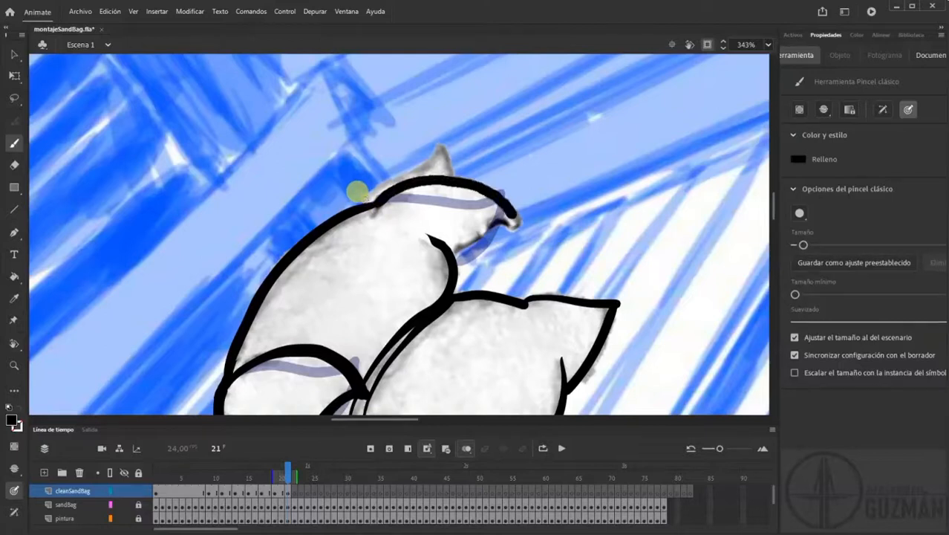
{"action": "left_click_drag", "start_coordinate": [512, 216], "coordinate": [515, 226]}
{"action": "left_click_drag", "start_coordinate": [449, 251], "coordinate": [461, 249]}
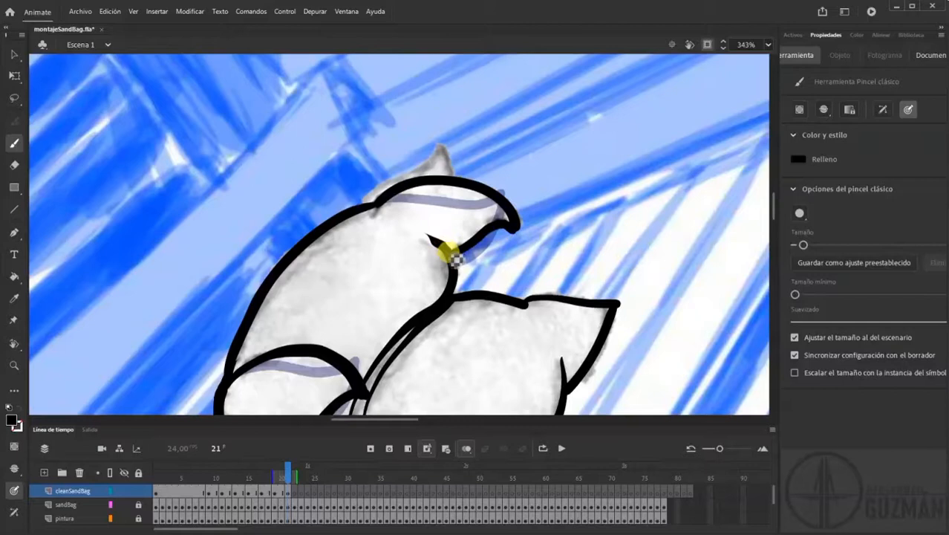
Hold the frame 21 drawing through frame 22 on the cleanSandBag layer and turn off onion skinning
{"action": "scroll", "coordinate": [401, 297], "scroll_direction": "down", "scroll_amount": 5}
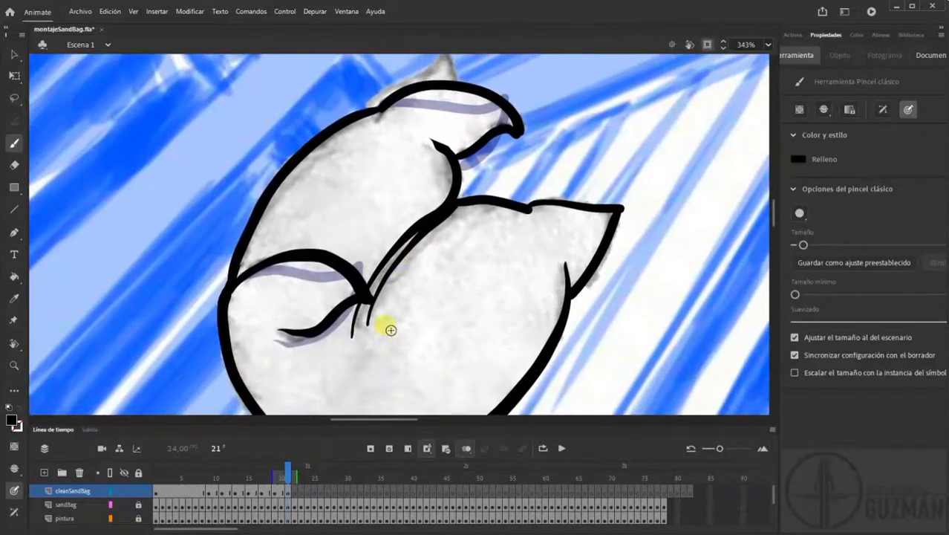
{"action": "left_click", "coordinate": [290, 490]}
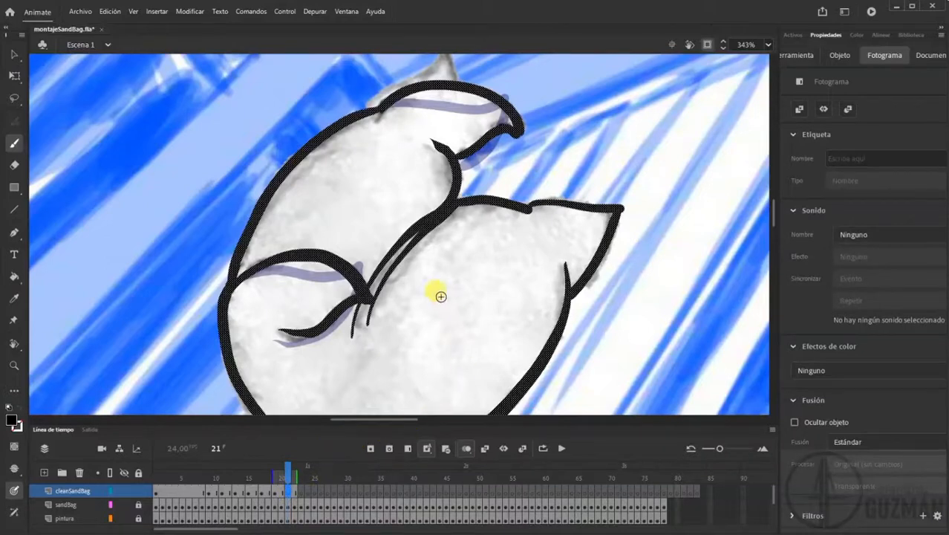
{"action": "left_click", "coordinate": [301, 490]}
{"action": "left_click", "coordinate": [298, 489]}
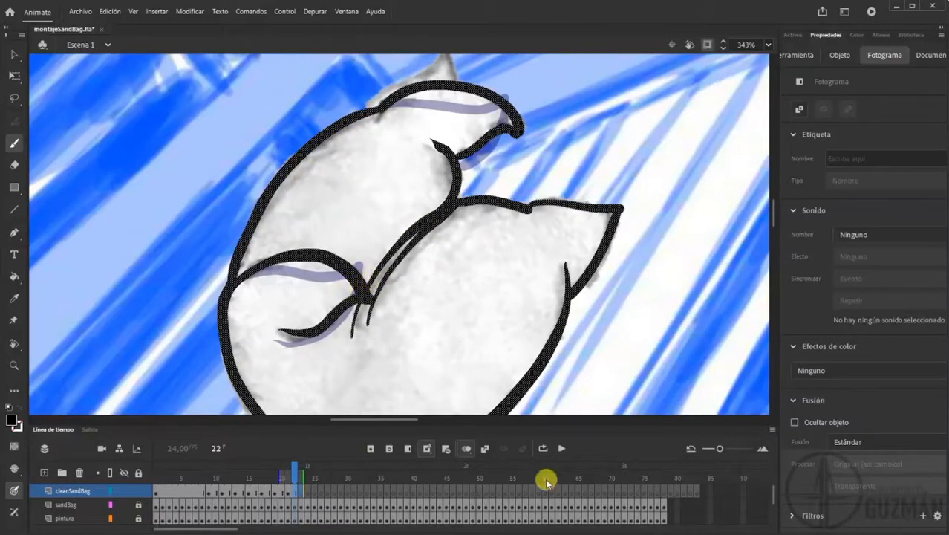
{"action": "left_click", "coordinate": [465, 449]}
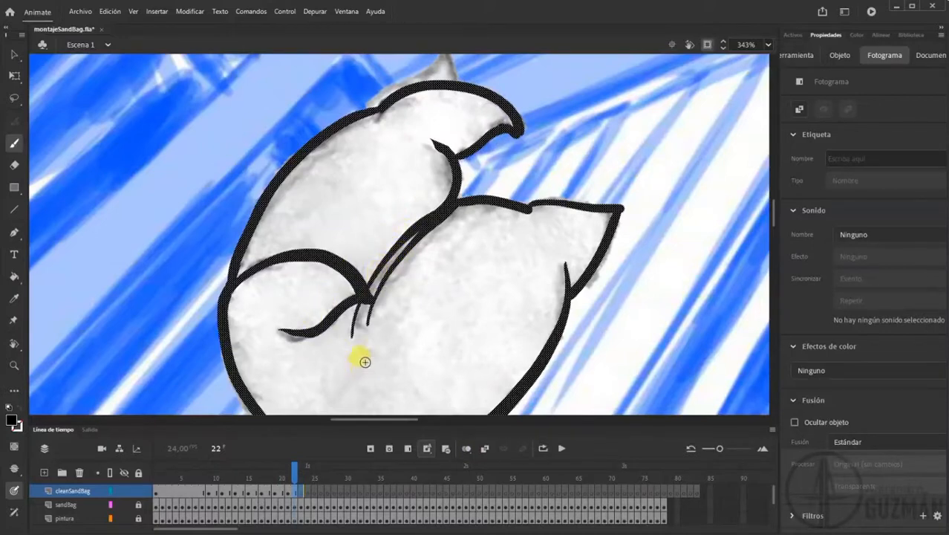
Review the motion of the inked sandbag by stepping back and forth through the frames before frame 23
{"action": "left_click", "coordinate": [295, 473]}
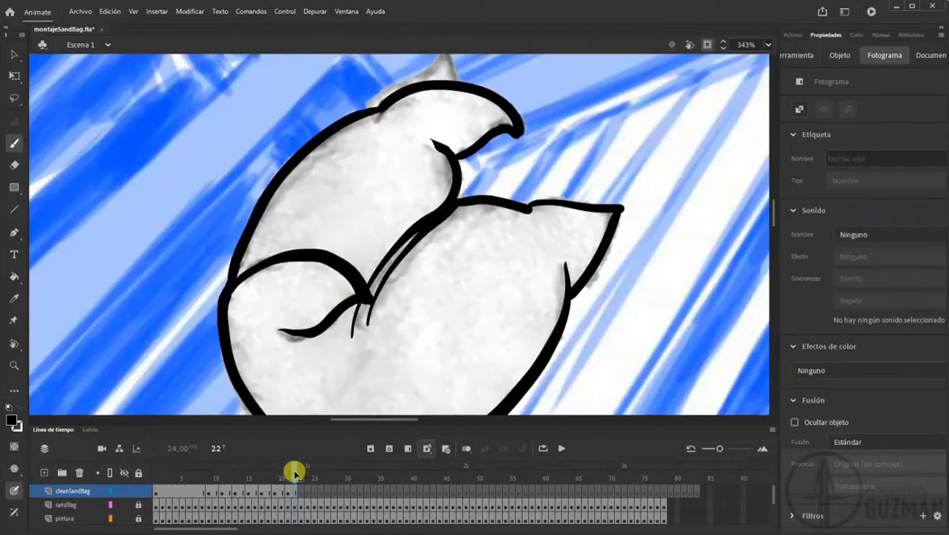
{"action": "left_click_drag", "start_coordinate": [295, 474], "coordinate": [299, 474]}
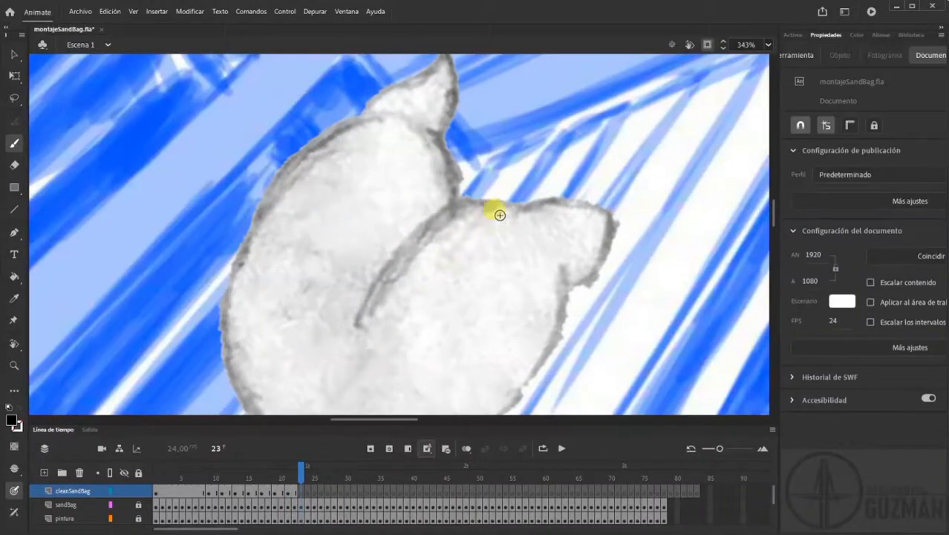
{"action": "scroll", "coordinate": [334, 297], "scroll_direction": "down", "scroll_amount": 3}
{"action": "left_click_drag", "start_coordinate": [334, 296], "coordinate": [373, 216]}
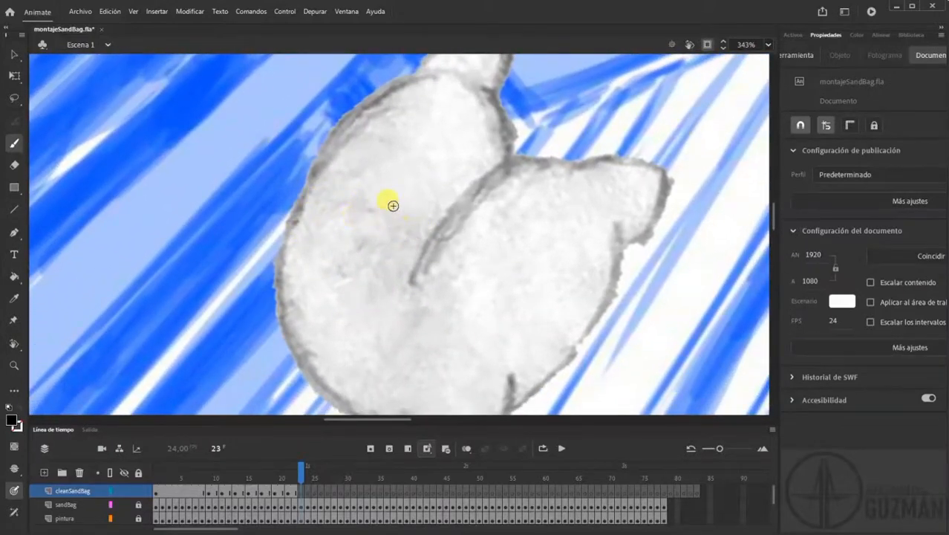
{"action": "left_click", "coordinate": [14, 365]}
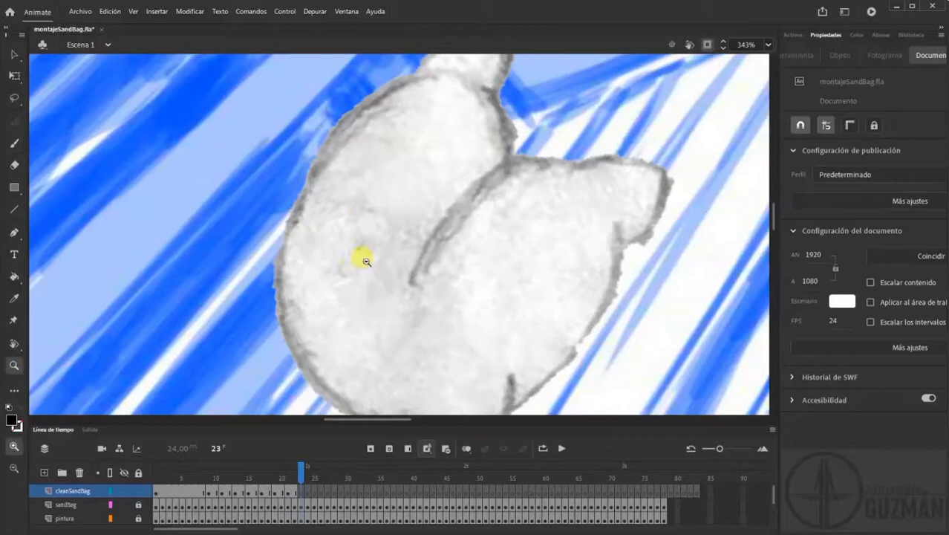
{"action": "left_click", "coordinate": [363, 262], "text": "alt"}
{"action": "left_click", "coordinate": [377, 255], "text": "alt"}
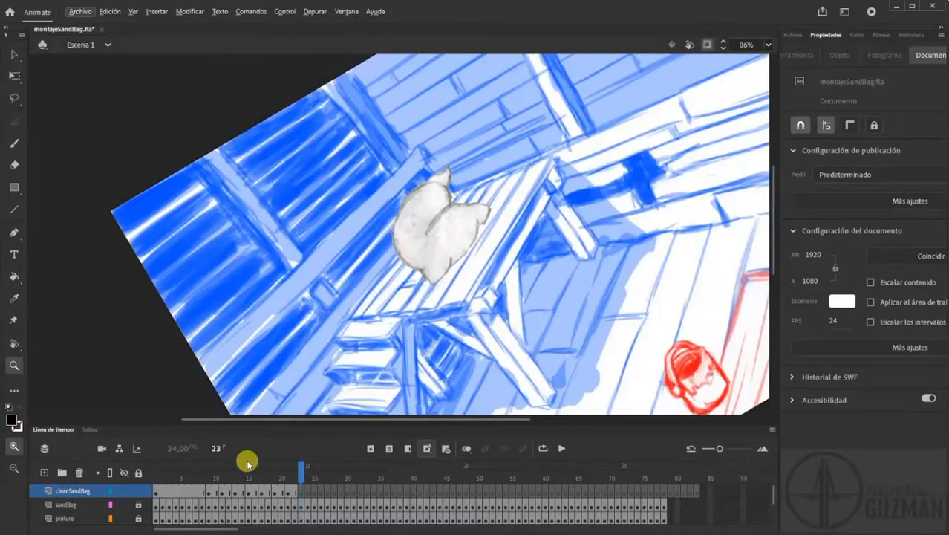
{"action": "key", "text": "comma"}
{"action": "key", "text": "comma"}
{"action": "key", "text": "comma"}
{"action": "key", "text": "comma"}
{"action": "key", "text": "comma"}
{"action": "key", "text": "comma"}
{"action": "key", "text": "comma"}
{"action": "key", "text": "comma"}
{"action": "key", "text": "comma"}
{"action": "key", "text": "comma"}
{"action": "key", "text": "comma"}
{"action": "key", "text": "comma"}
{"action": "key", "text": "comma"}
{"action": "key", "text": "comma"}
{"action": "key", "text": "period"}
{"action": "key", "text": "period"}
{"action": "key", "text": "period"}
{"action": "key", "text": "period"}
{"action": "key", "text": "period"}
{"action": "key", "text": "period"}
{"action": "key", "text": "period"}
{"action": "key", "text": "period"}
{"action": "key", "text": "period"}
{"action": "key", "text": "period"}
{"action": "key", "text": "period"}
{"action": "key", "text": "period"}
{"action": "key", "text": "period"}
{"action": "key", "text": "period"}
{"action": "key", "text": "period"}
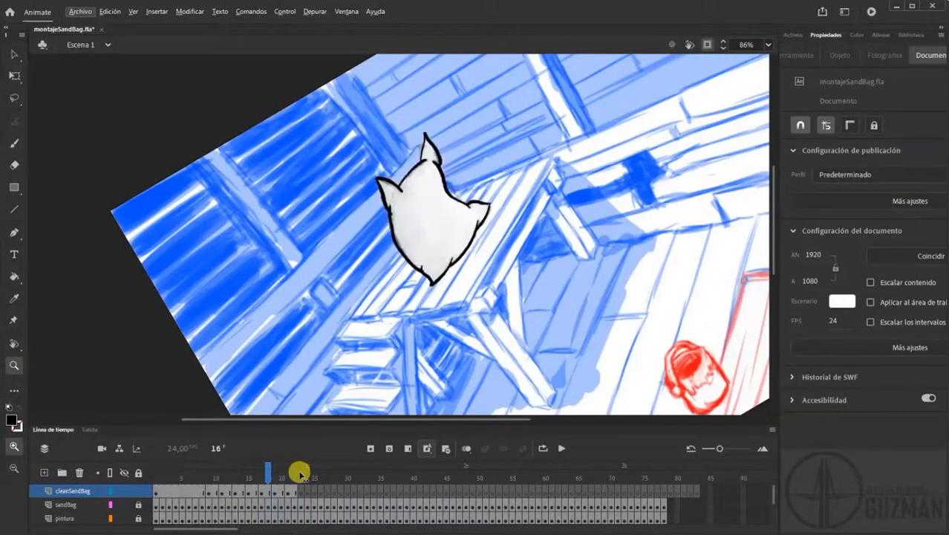
{"action": "key", "text": "comma"}
{"action": "key", "text": "comma"}
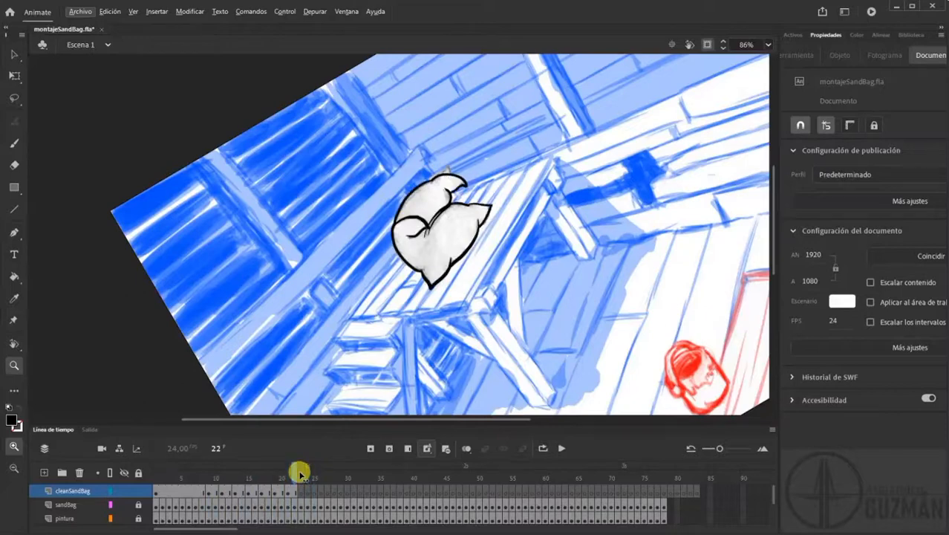
Compare the sandbag sketches in frames 23 and 24 by flipping between them
{"action": "key", "text": "period"}
{"action": "key", "text": "period"}
{"action": "key", "text": "comma"}
{"action": "key", "text": "period"}
{"action": "key", "text": "comma"}
{"action": "key", "text": "period"}
{"action": "key", "text": "comma"}
{"action": "key", "text": "period"}
{"action": "key", "text": "comma"}
{"action": "key", "text": "period"}
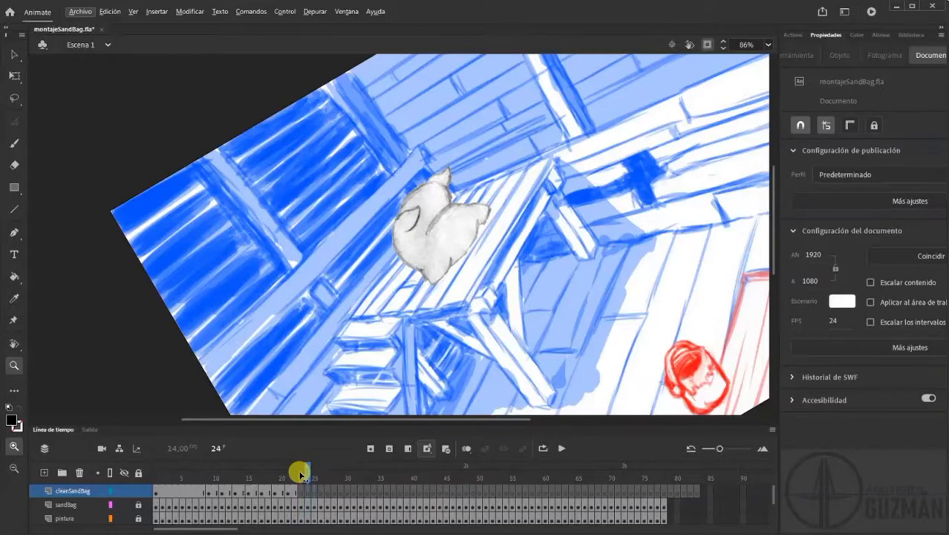
{"action": "key", "text": "comma"}
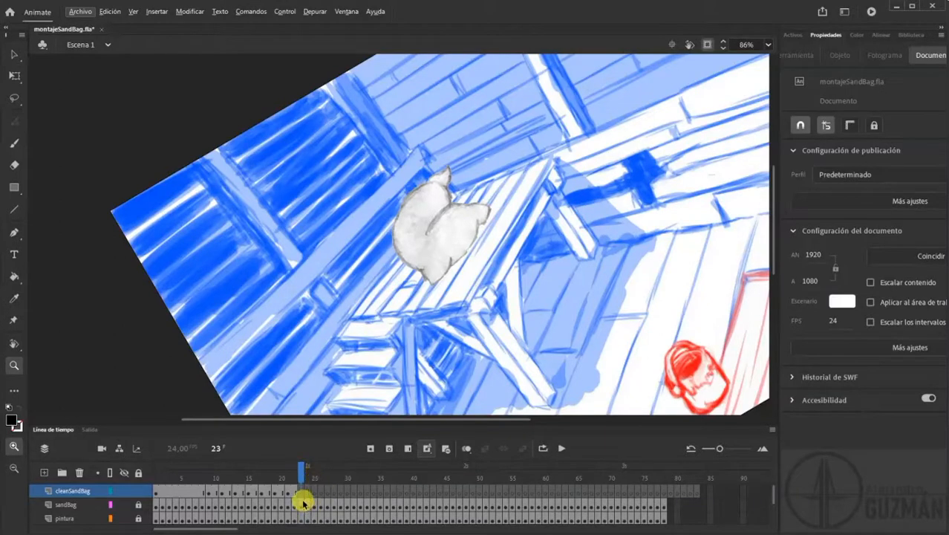
Unlock the sandBag layer and replace its frame 23 sketch with a copy of the frame 24 sketch, pasted in place
{"action": "left_click", "coordinate": [138, 504]}
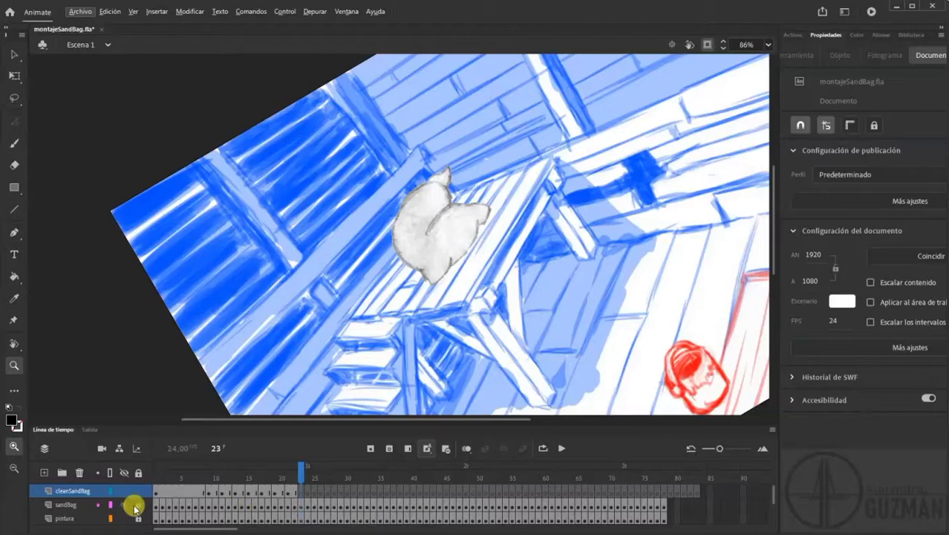
{"action": "key", "text": "period"}
{"action": "left_click", "coordinate": [307, 505]}
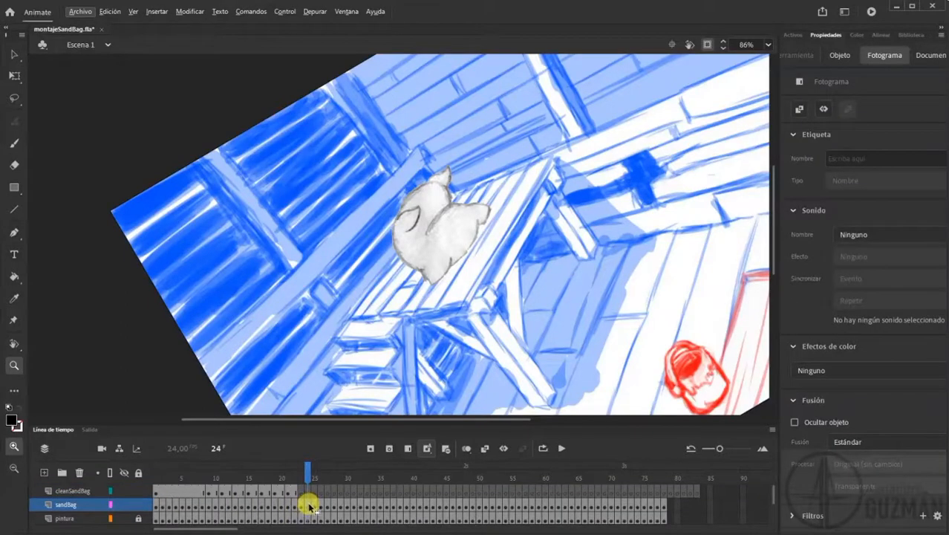
{"action": "key", "text": "ctrl+c"}
{"action": "left_click", "coordinate": [301, 505]}
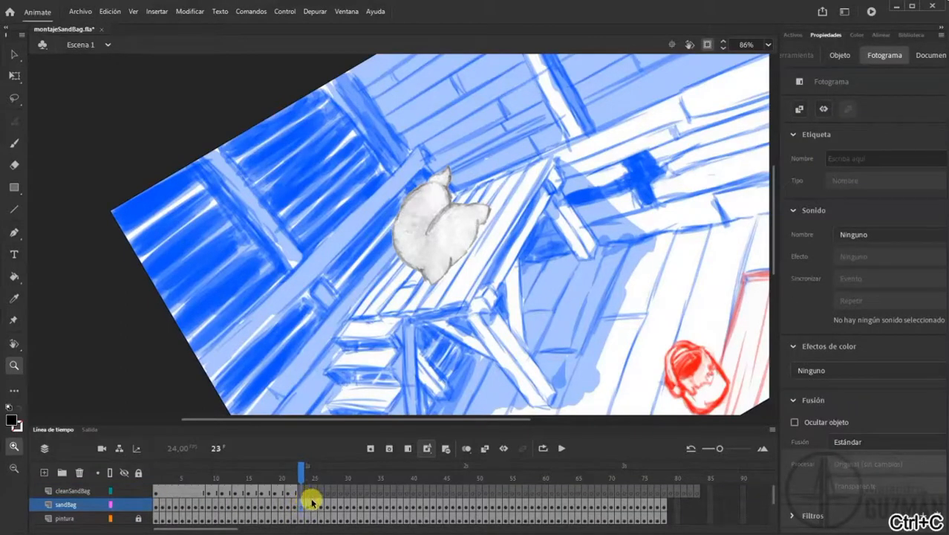
{"action": "key", "text": "Delete"}
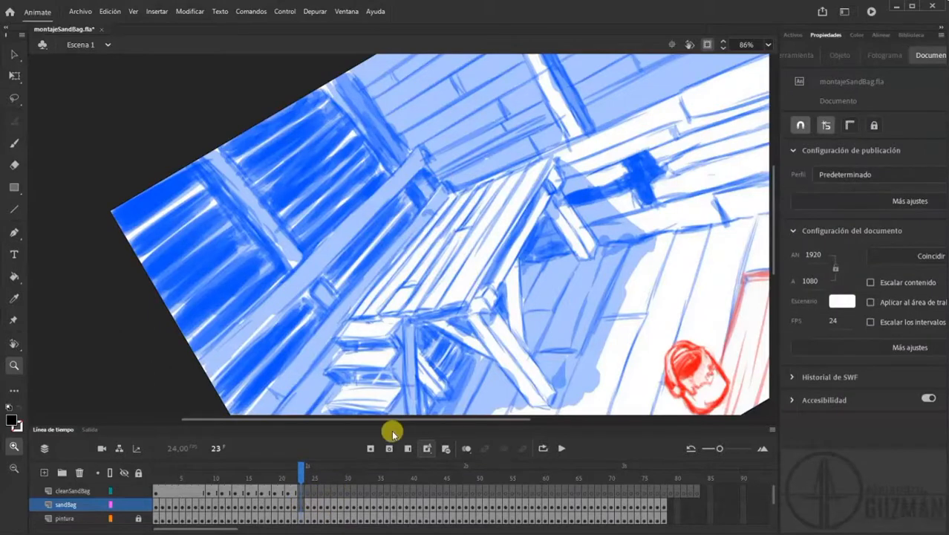
{"action": "key", "text": "ctrl+shift+v"}
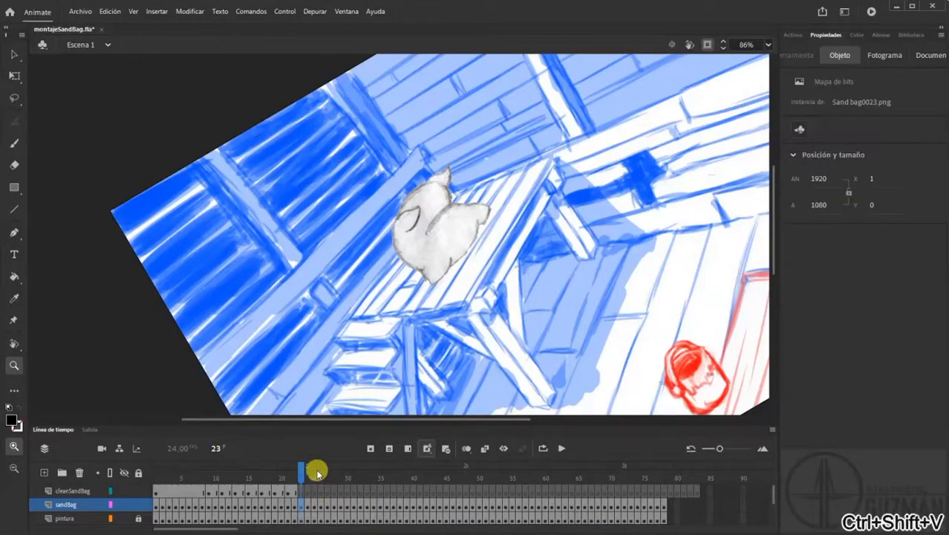
Check the replaced frame 23 sketch by stepping back and forth through the neighbouring frames up to frame 26
{"action": "key", "text": "comma"}
{"action": "key", "text": "comma"}
{"action": "key", "text": "comma"}
{"action": "key", "text": "comma"}
{"action": "key", "text": "period"}
{"action": "key", "text": "period"}
{"action": "key", "text": "period"}
{"action": "key", "text": "period"}
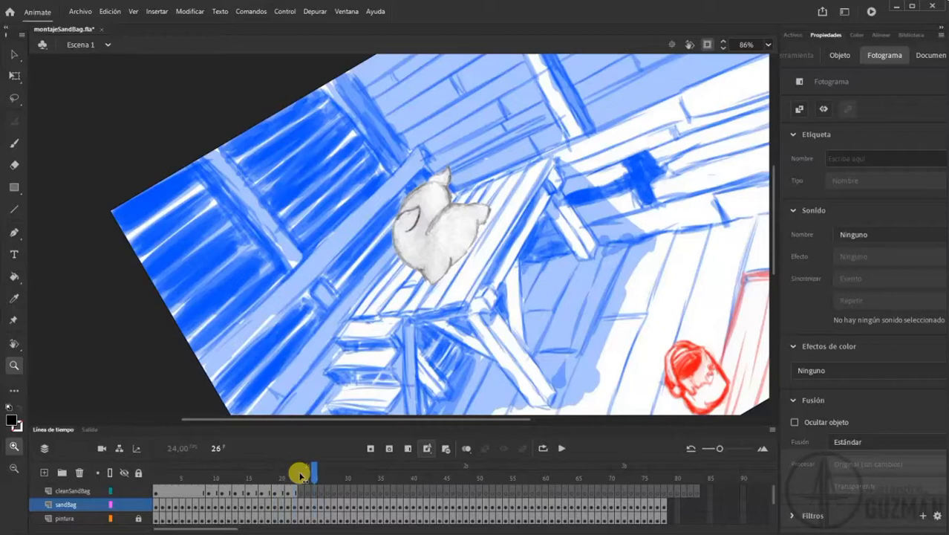
Review the sandbag animation by stepping repeatedly back and forth through the frames around frame 23
{"action": "key", "text": "period"}
{"action": "key", "text": "period"}
{"action": "key", "text": "period"}
{"action": "key", "text": "period"}
{"action": "key", "text": "period"}
{"action": "key", "text": "period"}
{"action": "key", "text": "period"}
{"action": "key", "text": "period"}
{"action": "key", "text": "period"}
{"action": "key", "text": "comma"}
{"action": "key", "text": "comma"}
{"action": "key", "text": "comma"}
{"action": "key", "text": "comma"}
{"action": "key", "text": "comma"}
{"action": "key", "text": "comma"}
{"action": "key", "text": "comma"}
{"action": "key", "text": "comma"}
{"action": "key", "text": "comma"}
{"action": "key", "text": "comma"}
{"action": "key", "text": "comma"}
{"action": "key", "text": "comma"}
{"action": "key", "text": "comma"}
{"action": "key", "text": "comma"}
{"action": "key", "text": "comma"}
{"action": "key", "text": "comma"}
{"action": "key", "text": "comma"}
{"action": "key", "text": "comma"}
{"action": "key", "text": "comma"}
{"action": "key", "text": "comma"}
{"action": "key", "text": "period"}
{"action": "key", "text": "period"}
{"action": "key", "text": "period"}
{"action": "key", "text": "period"}
{"action": "key", "text": "period"}
{"action": "key", "text": "period"}
{"action": "key", "text": "period"}
{"action": "key", "text": "period"}
{"action": "key", "text": "period"}
{"action": "key", "text": "period"}
{"action": "key", "text": "period"}
{"action": "key", "text": "period"}
{"action": "key", "text": "period"}
{"action": "key", "text": "period"}
{"action": "key", "text": "period"}
{"action": "key", "text": "period"}
{"action": "key", "text": "period"}
{"action": "key", "text": "period"}
{"action": "key", "text": "period"}
{"action": "key", "text": "period"}
{"action": "key", "text": "period"}
{"action": "key", "text": "period"}
{"action": "key", "text": "period"}
{"action": "key", "text": "period"}
{"action": "key", "text": "period"}
{"action": "key", "text": "period"}
{"action": "key", "text": "comma"}
{"action": "key", "text": "comma"}
{"action": "key", "text": "comma"}
{"action": "key", "text": "comma"}
{"action": "key", "text": "comma"}
{"action": "key", "text": "comma"}
{"action": "key", "text": "comma"}
{"action": "key", "text": "comma"}
{"action": "key", "text": "comma"}
{"action": "key", "text": "period"}
{"action": "key", "text": "period"}
{"action": "key", "text": "period"}
{"action": "key", "text": "period"}
{"action": "key", "text": "period"}
{"action": "key", "text": "period"}
{"action": "key", "text": "period"}
{"action": "key", "text": "period"}
{"action": "key", "text": "period"}
{"action": "key", "text": "period"}
{"action": "key", "text": "comma"}
{"action": "key", "text": "comma"}
{"action": "key", "text": "comma"}
{"action": "key", "text": "comma"}
{"action": "key", "text": "comma"}
{"action": "key", "text": "comma"}
{"action": "key", "text": "comma"}
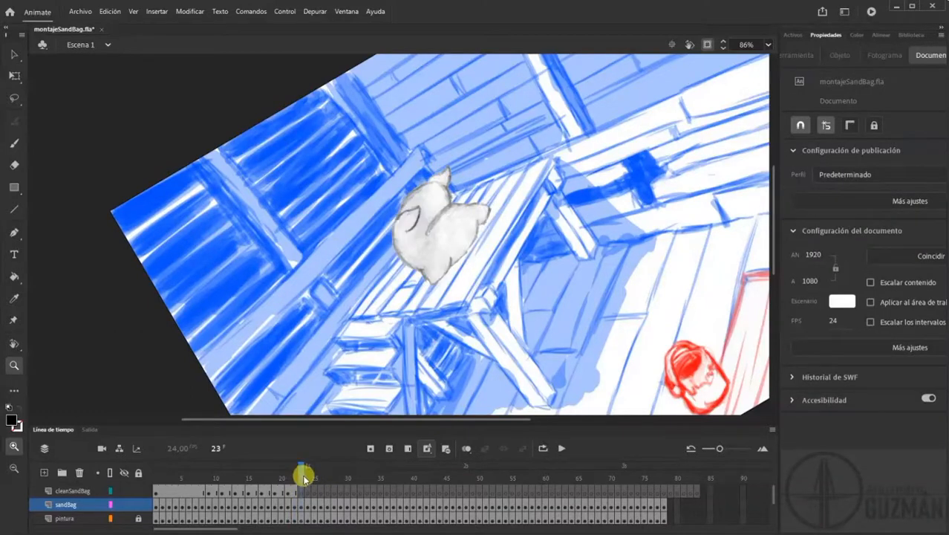
Try reusing the inked frame 22 drawing in frame 23 of the cleanSandBag layer, pasted in place
{"action": "left_click", "coordinate": [291, 491]}
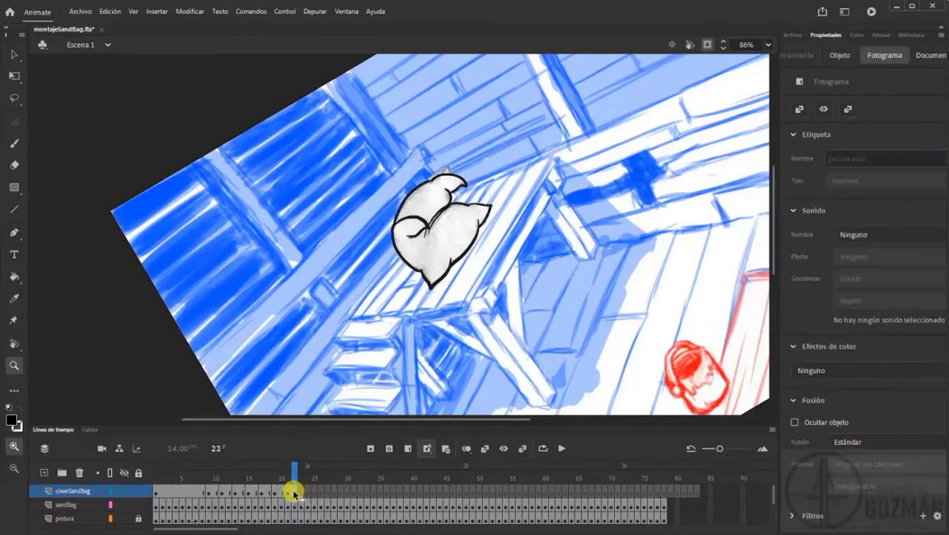
{"action": "key", "text": "ctrl+c"}
{"action": "left_click", "coordinate": [302, 491]}
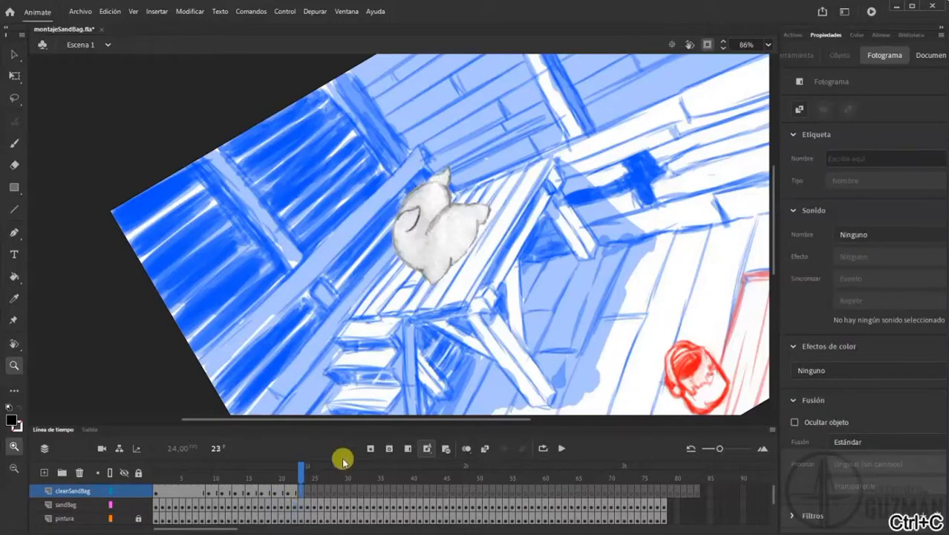
{"action": "key", "text": "ctrl+shift+v"}
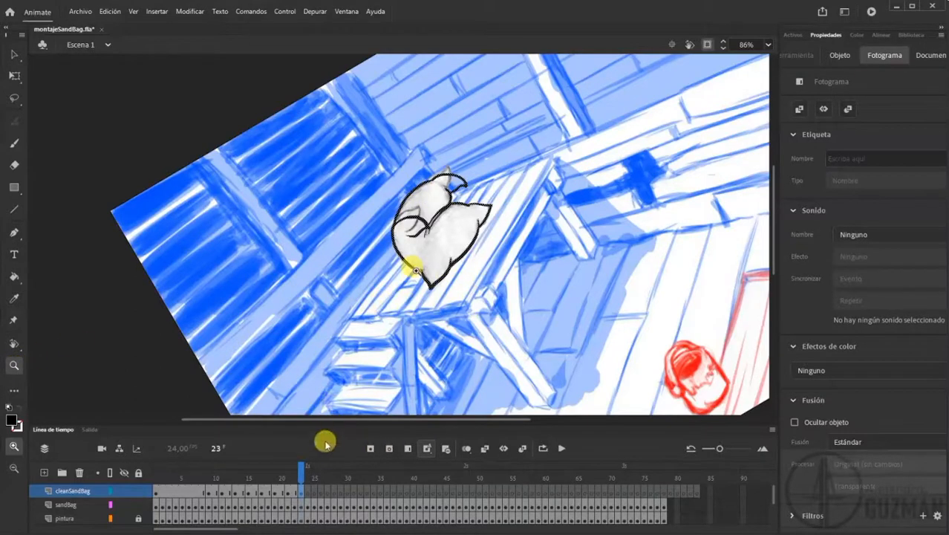
Compare the inked poses in frames 16, 17, 22 and 23 of the cleanSandBag layer
{"action": "left_click", "coordinate": [254, 491]}
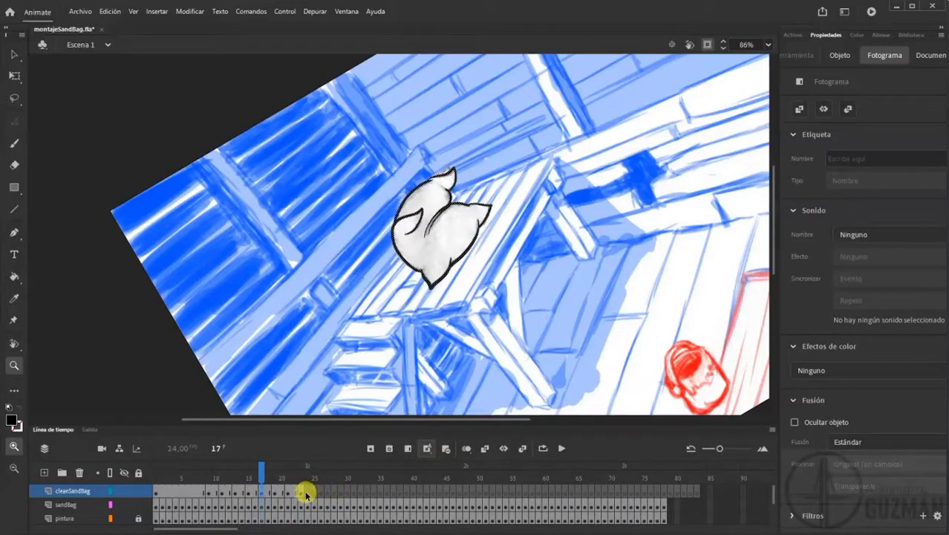
{"action": "left_click", "coordinate": [300, 493]}
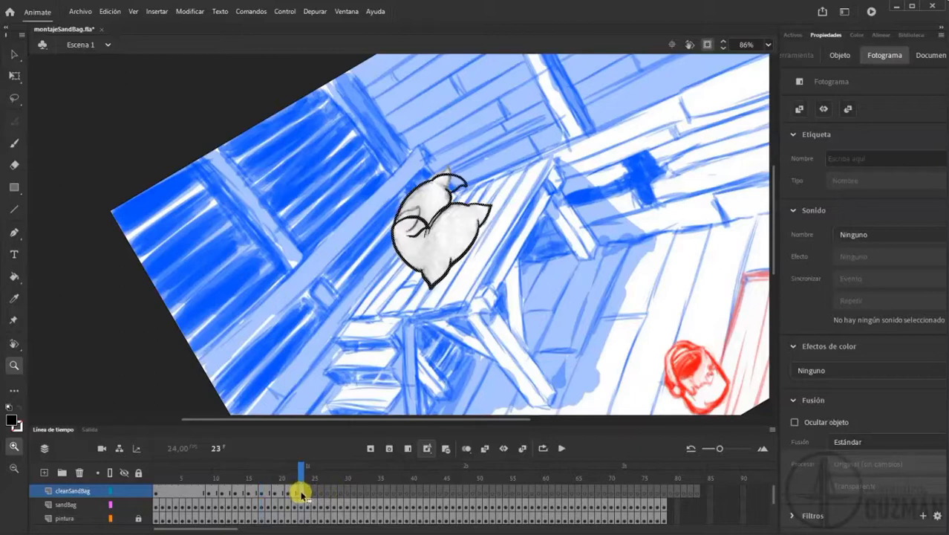
{"action": "left_click", "coordinate": [262, 493]}
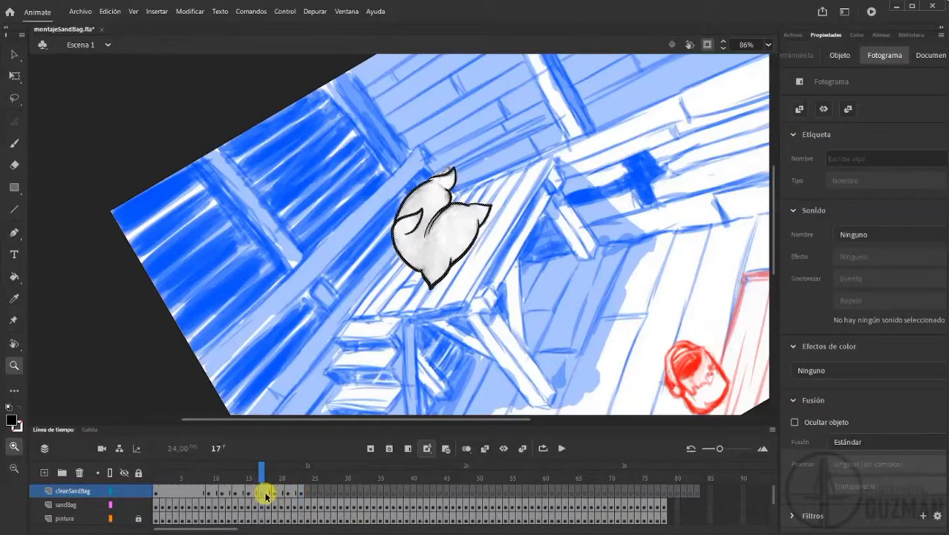
{"action": "left_click", "coordinate": [297, 494]}
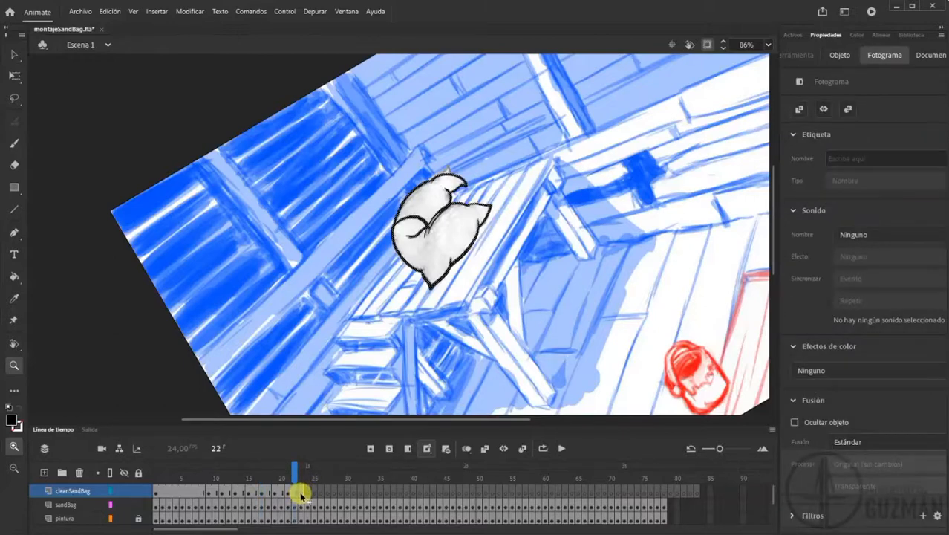
{"action": "left_click", "coordinate": [306, 464]}
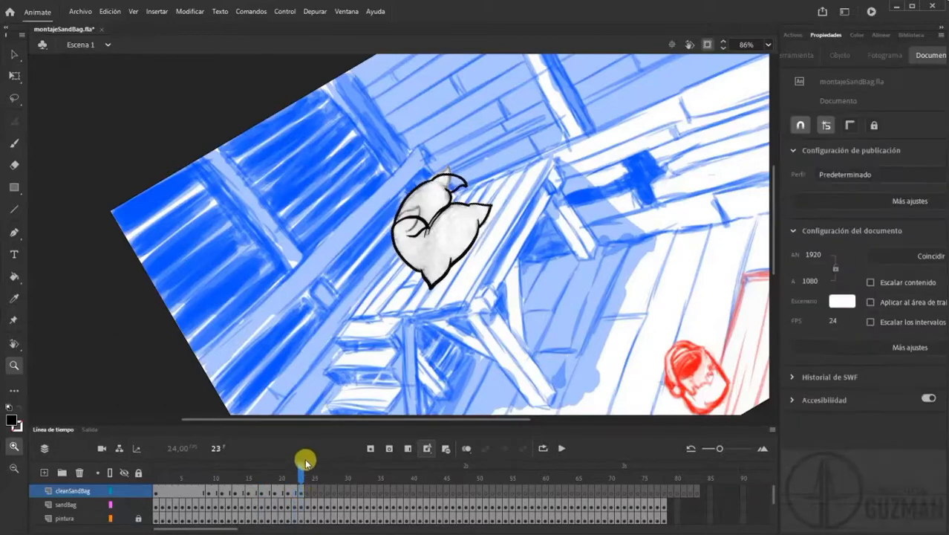
{"action": "left_click", "coordinate": [249, 491]}
{"action": "left_click", "coordinate": [260, 493]}
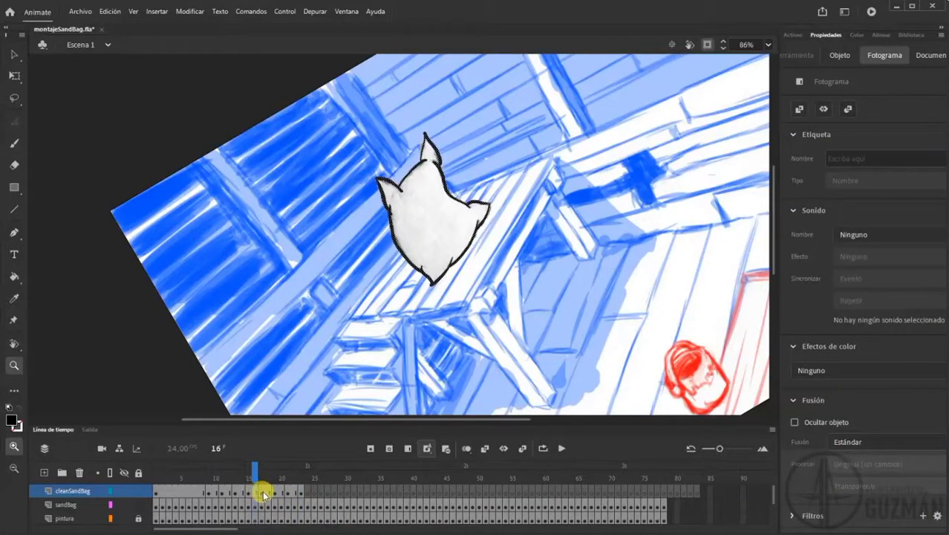
{"action": "left_click", "coordinate": [251, 494]}
Copy the inked frame 17 drawing and paste it in place in frame 23 of the cleanSandBag layer
{"action": "left_click", "coordinate": [261, 492]}
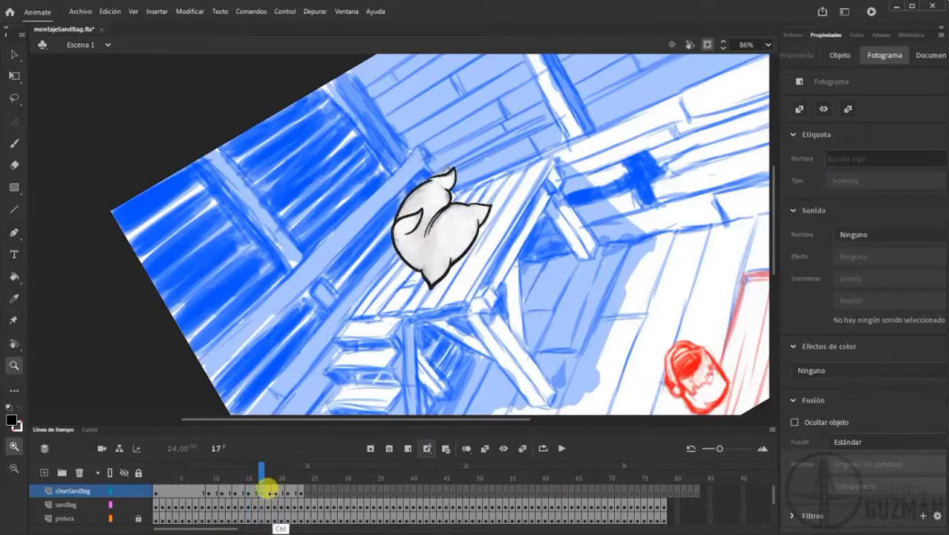
{"action": "key", "text": "ctrl+c"}
{"action": "left_click", "coordinate": [302, 492]}
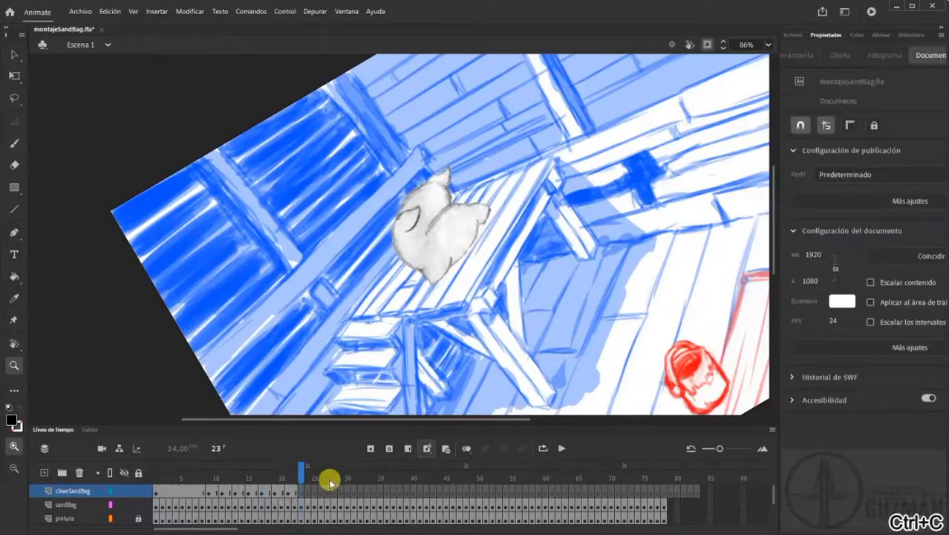
{"action": "left_click", "coordinate": [296, 495]}
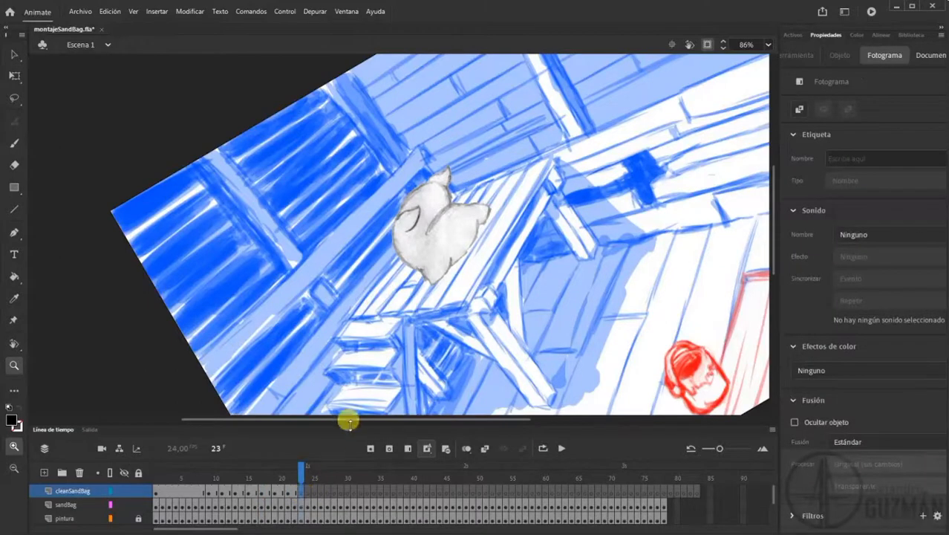
{"action": "key", "text": "ctrl+shift+v"}
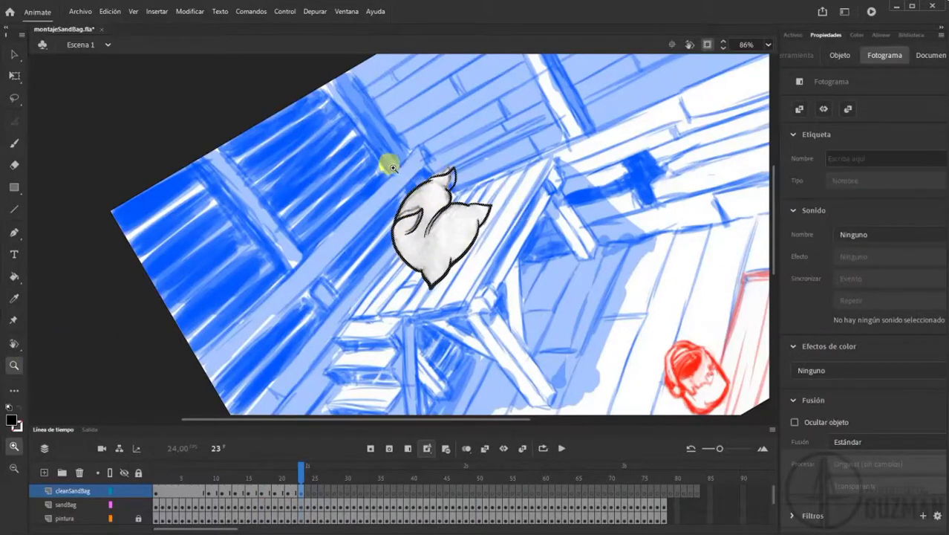
Erase the ink of the sandbag's folded left corner and its upper corner tip in frame 23
{"action": "left_click_drag", "start_coordinate": [361, 149], "coordinate": [537, 232]}
{"action": "left_click_drag", "start_coordinate": [349, 333], "coordinate": [442, 287]}
{"action": "left_click_drag", "start_coordinate": [324, 127], "coordinate": [623, 299]}
{"action": "left_click_drag", "start_coordinate": [356, 273], "coordinate": [423, 260]}
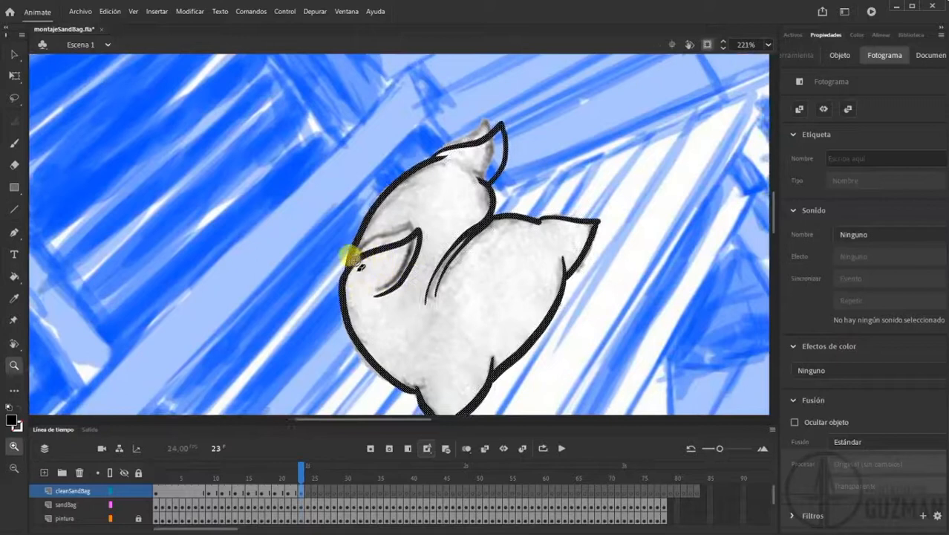
{"action": "key", "text": "e"}
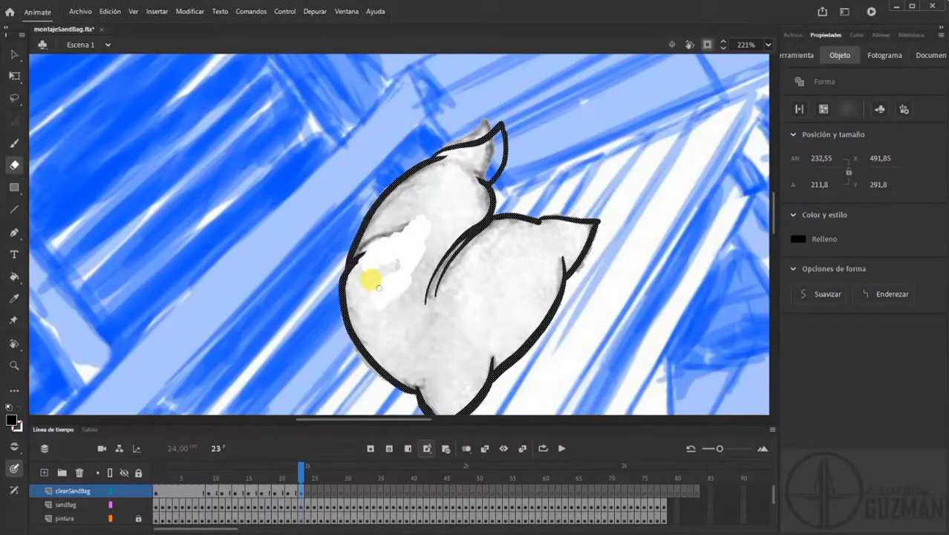
{"action": "left_click_drag", "start_coordinate": [378, 287], "coordinate": [405, 239]}
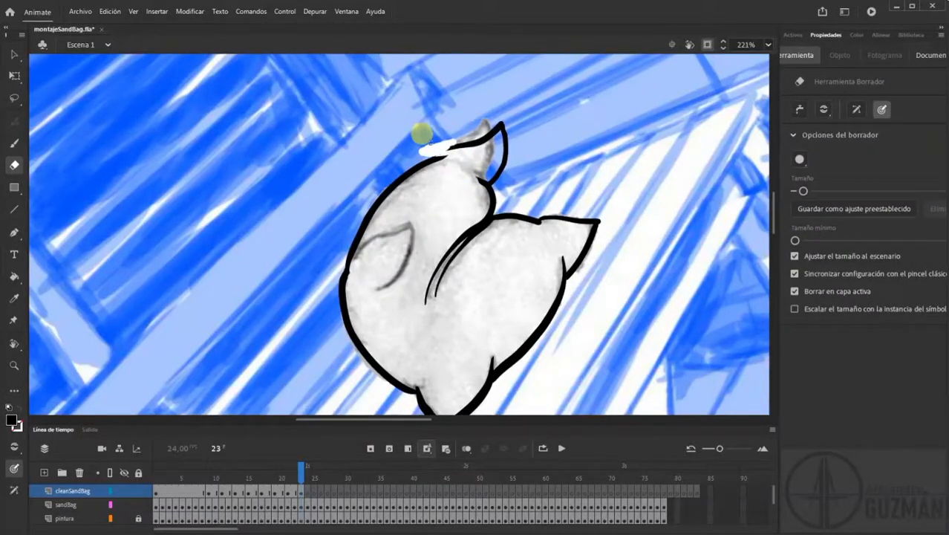
{"action": "left_click_drag", "start_coordinate": [423, 135], "coordinate": [524, 142]}
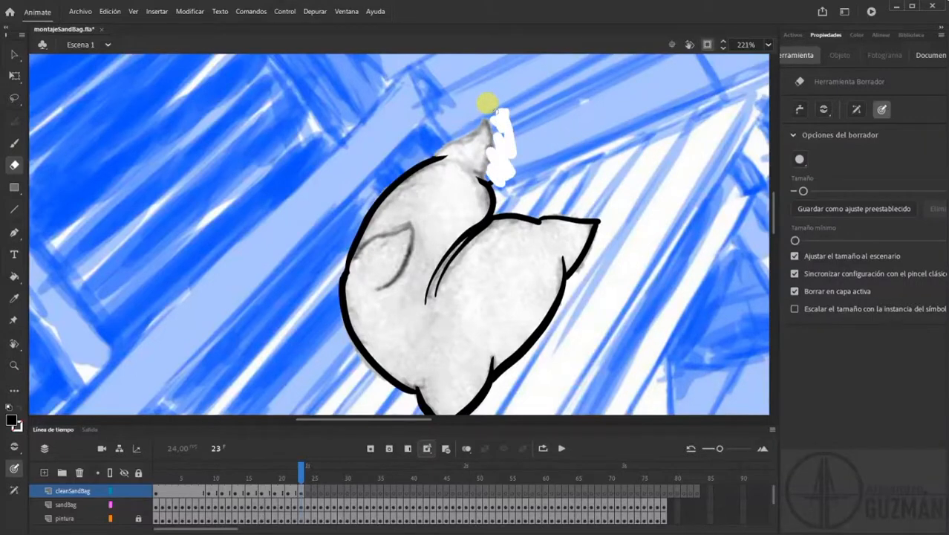
{"action": "left_click_drag", "start_coordinate": [498, 114], "coordinate": [491, 183]}
Redraw the sandbag's folded left corner and upper corner tip in frame 23 with the black Classic Brush, following the sketch
{"action": "left_click_drag", "start_coordinate": [336, 318], "coordinate": [394, 259]}
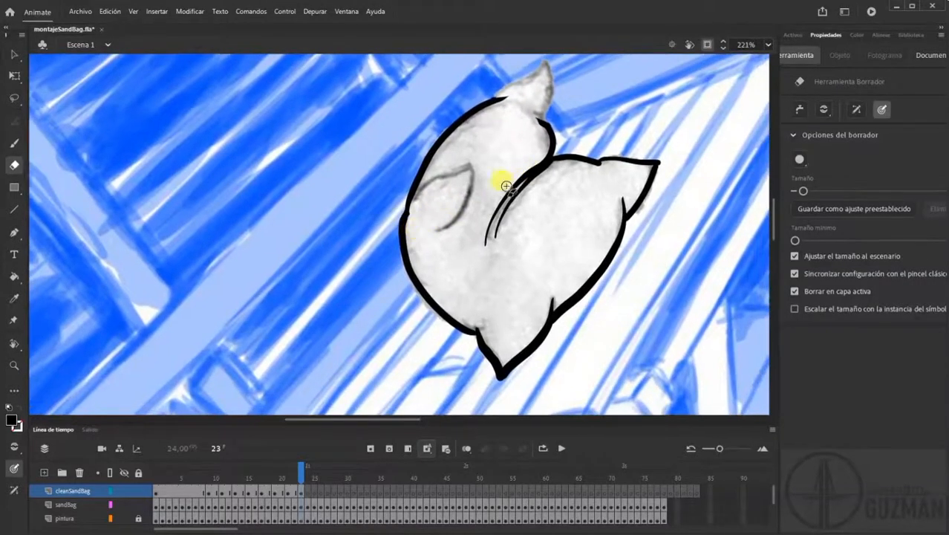
{"action": "key", "text": "shift+h"}
{"action": "left_click_drag", "start_coordinate": [541, 172], "coordinate": [555, 240]}
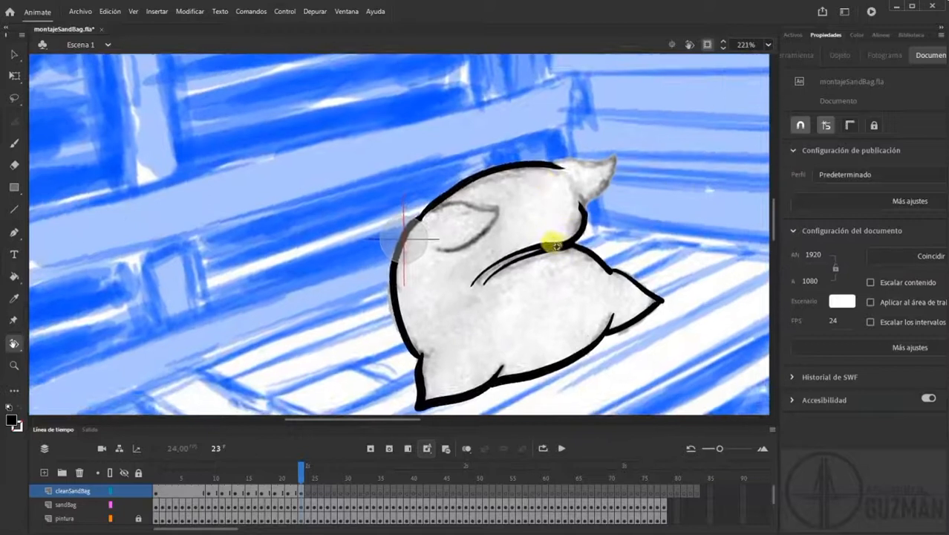
{"action": "key", "text": "b"}
{"action": "left_click_drag", "start_coordinate": [462, 189], "coordinate": [418, 221]}
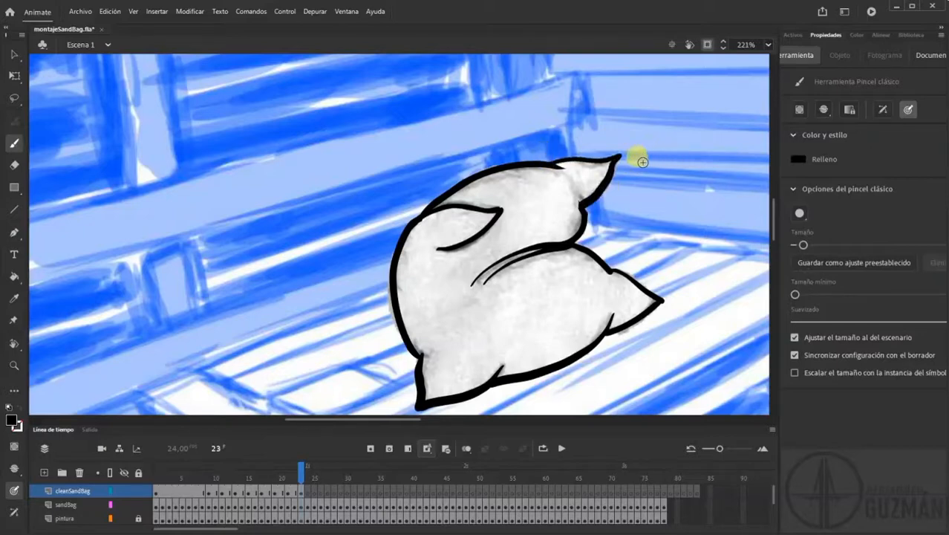
{"action": "key", "text": "ctrl+z"}
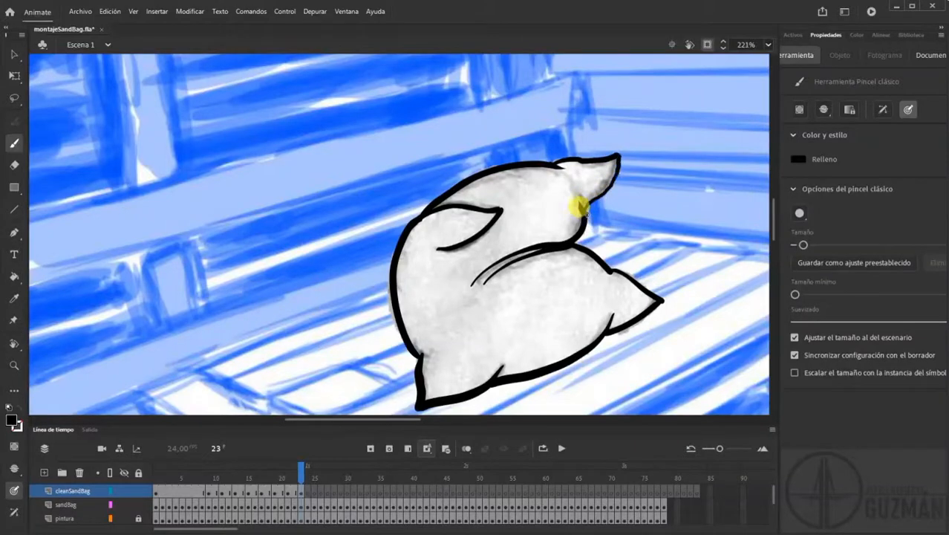
{"action": "left_click_drag", "start_coordinate": [598, 390], "coordinate": [528, 317]}
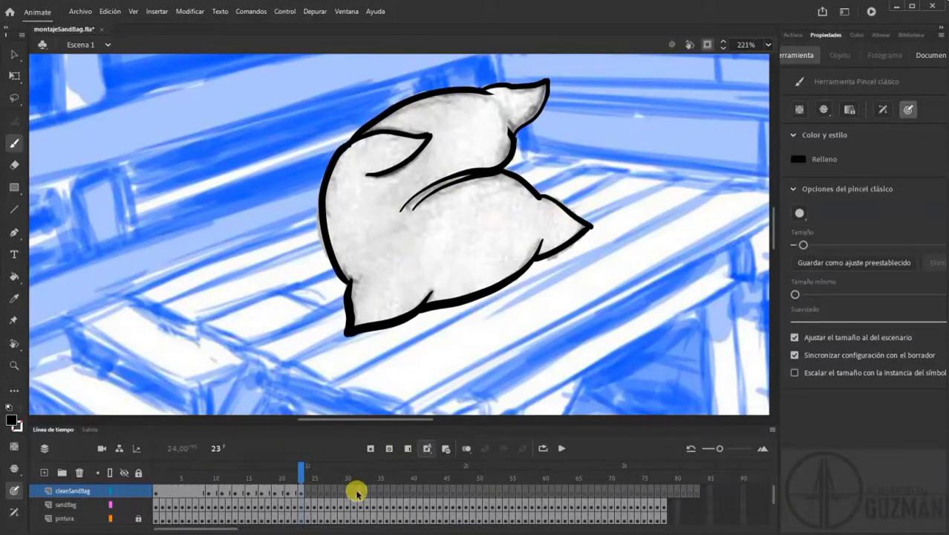
Extend the inked frame 23 drawing on the cleanSandBag layer up to frame 26, checking it against the sketch frames
{"action": "left_click", "coordinate": [299, 493]}
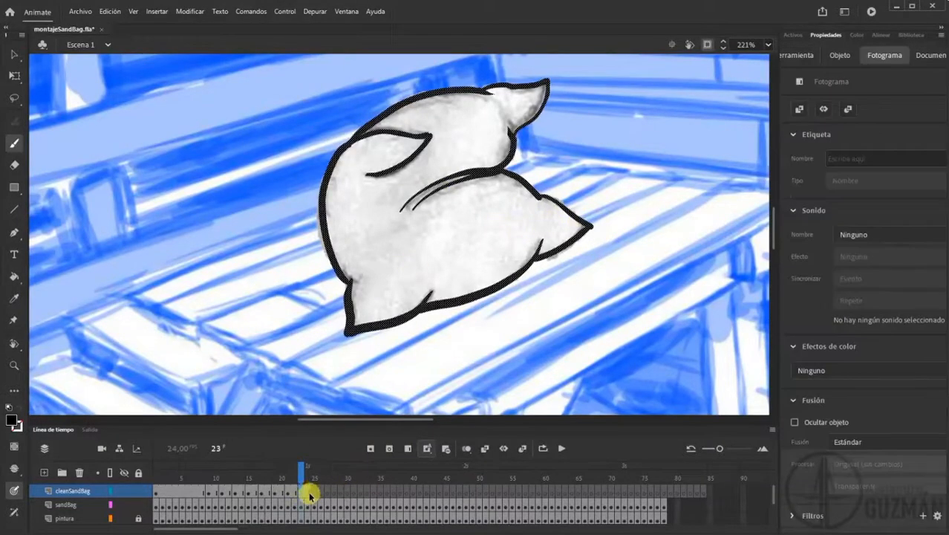
{"action": "left_click", "coordinate": [300, 474]}
{"action": "key", "text": "period"}
{"action": "key", "text": "comma"}
{"action": "key", "text": "period"}
{"action": "key", "text": "comma"}
{"action": "key", "text": "period"}
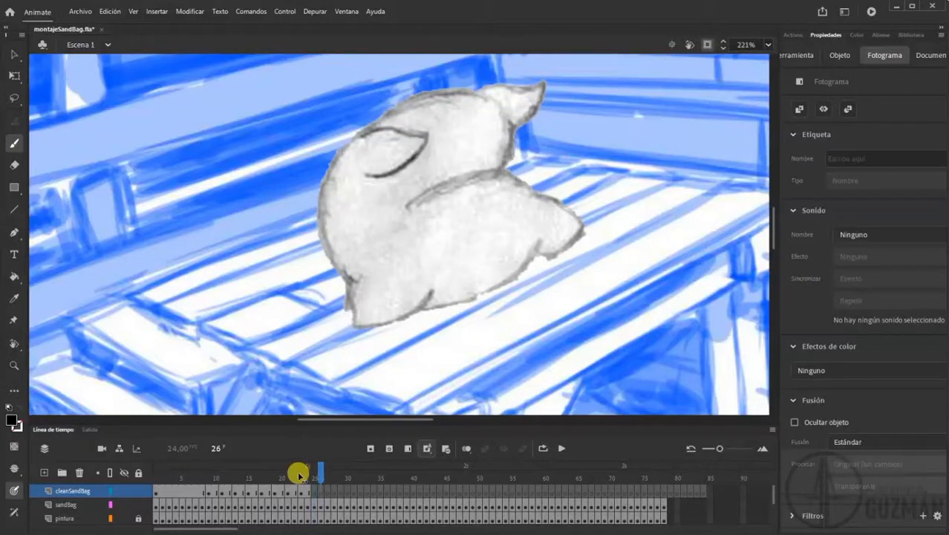
{"action": "key", "text": "comma"}
{"action": "key", "text": "period"}
{"action": "left_click", "coordinate": [310, 483]}
{"action": "left_click", "coordinate": [321, 492]}
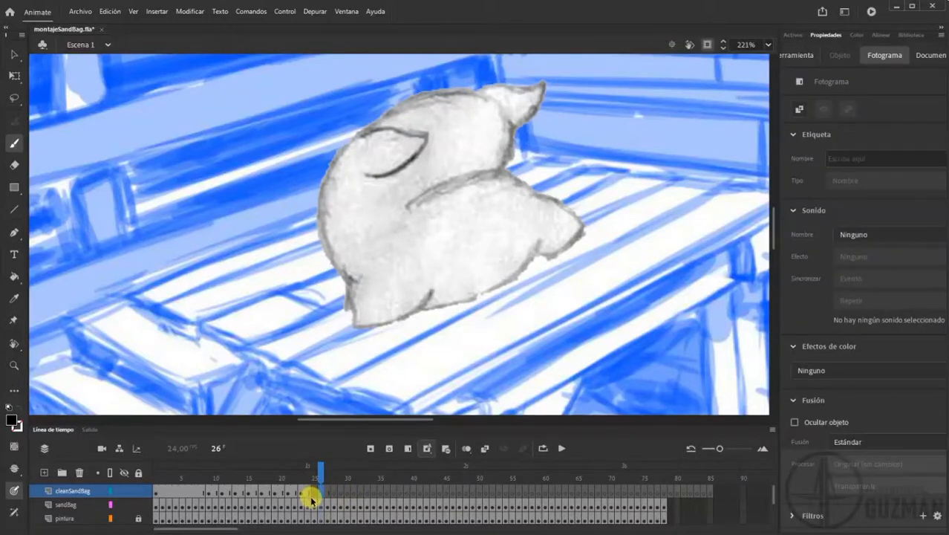
{"action": "key", "text": "ctrl+z"}
{"action": "left_click", "coordinate": [305, 496]}
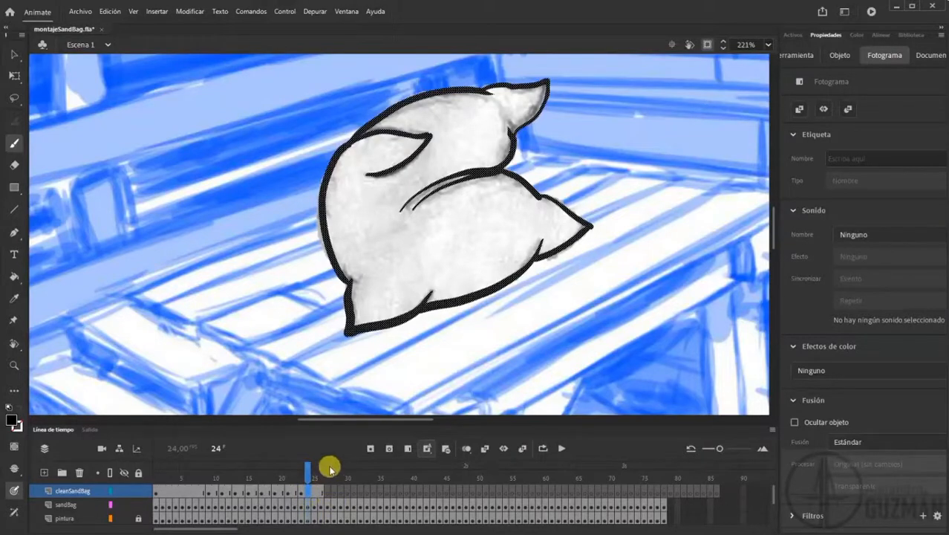
Review the inked sandbag animation up to frame 26 by stepping through the frames
{"action": "left_click", "coordinate": [306, 472]}
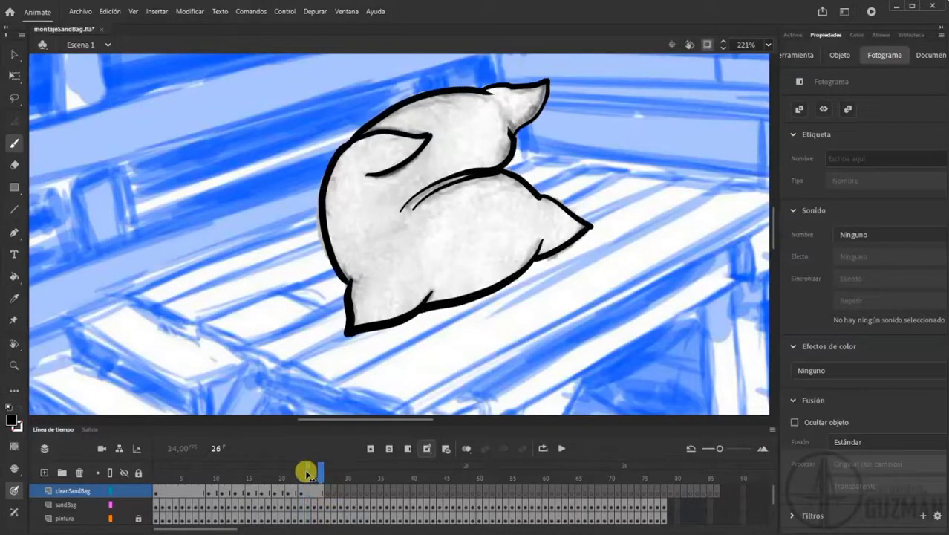
{"action": "key", "text": "."}
{"action": "key", "text": "."}
{"action": "key", "text": "."}
{"action": "key", "text": "."}
{"action": "key", "text": "."}
{"action": "key", "text": "."}
{"action": "key", "text": "."}
{"action": "key", "text": "."}
{"action": "key", "text": "."}
{"action": "key", "text": "."}
{"action": "key", "text": "."}
{"action": "key", "text": "."}
{"action": "key", "text": "."}
{"action": "key", "text": "."}
{"action": "key", "text": "."}
{"action": "key", "text": "."}
{"action": "key", "text": "."}
{"action": "key", "text": "."}
{"action": "key", "text": "."}
{"action": "key", "text": "."}
{"action": "key", "text": "."}
{"action": "key", "text": "."}
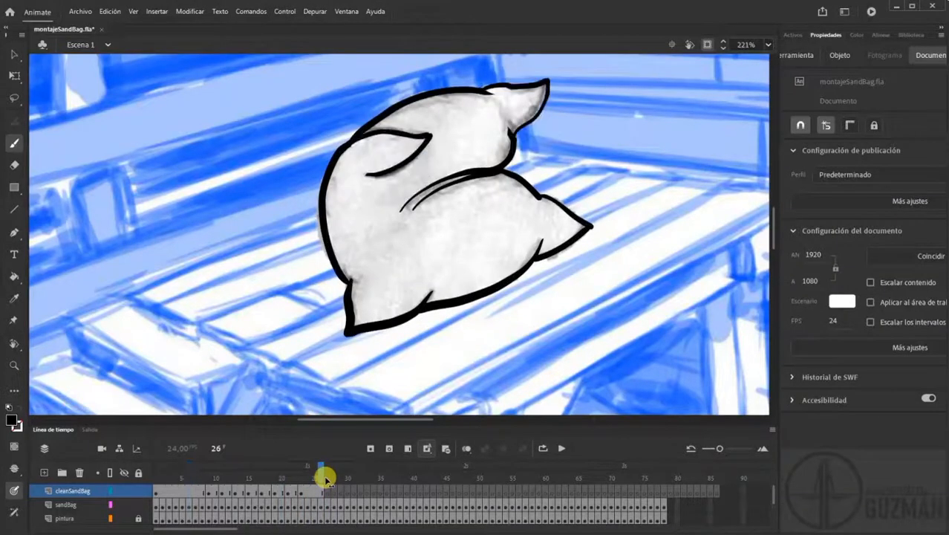
{"action": "key", "text": "."}
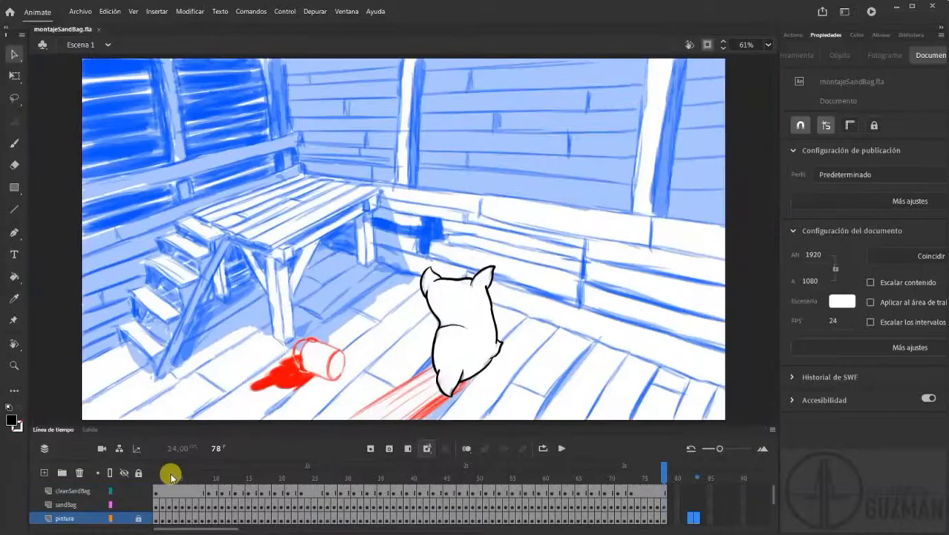
Review the complete inked sandbag animation over its sketch by scrubbing through the timeline and back to frame 1
{"action": "left_click_drag", "start_coordinate": [208, 474], "coordinate": [591, 470]}
{"action": "left_click_drag", "start_coordinate": [490, 473], "coordinate": [155, 481]}
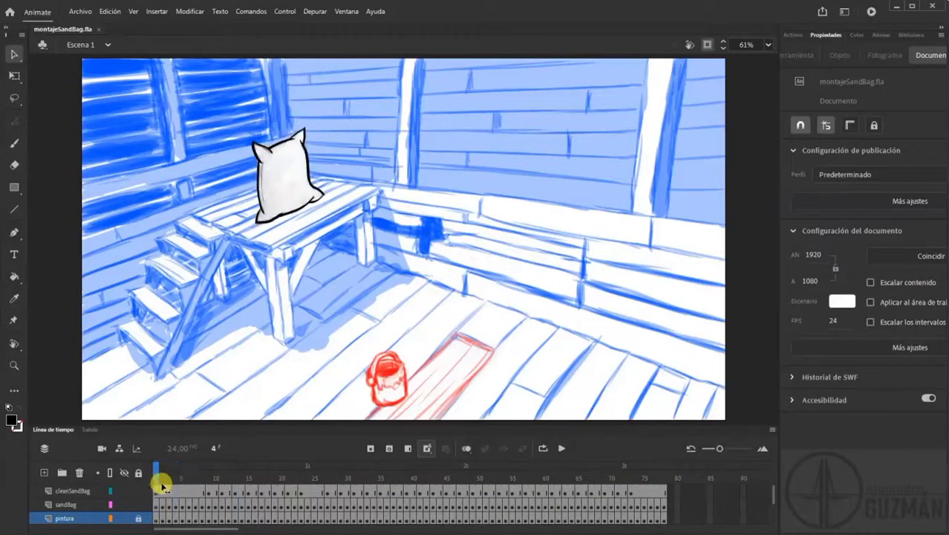
Hide the sandBag sketch layer and scrub through the timeline to check the ink lines alone, ending at frame 1
{"action": "left_click", "coordinate": [123, 506]}
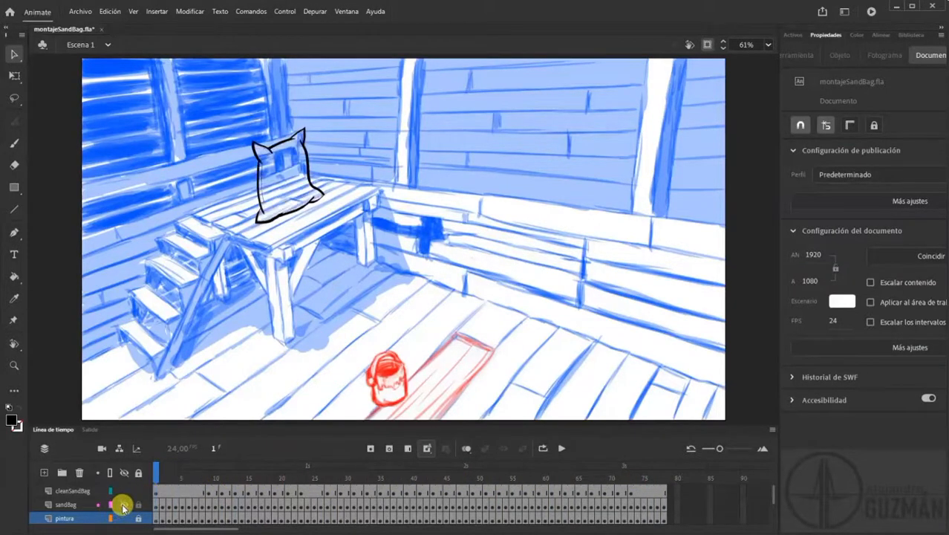
{"action": "left_click_drag", "start_coordinate": [189, 476], "coordinate": [453, 479]}
{"action": "left_click", "coordinate": [598, 486]}
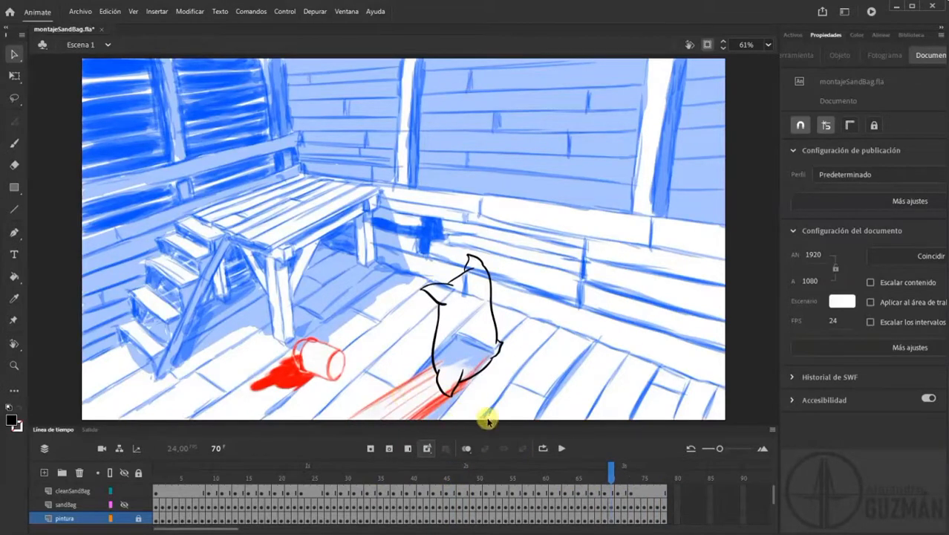
{"action": "left_click_drag", "start_coordinate": [619, 473], "coordinate": [146, 479]}
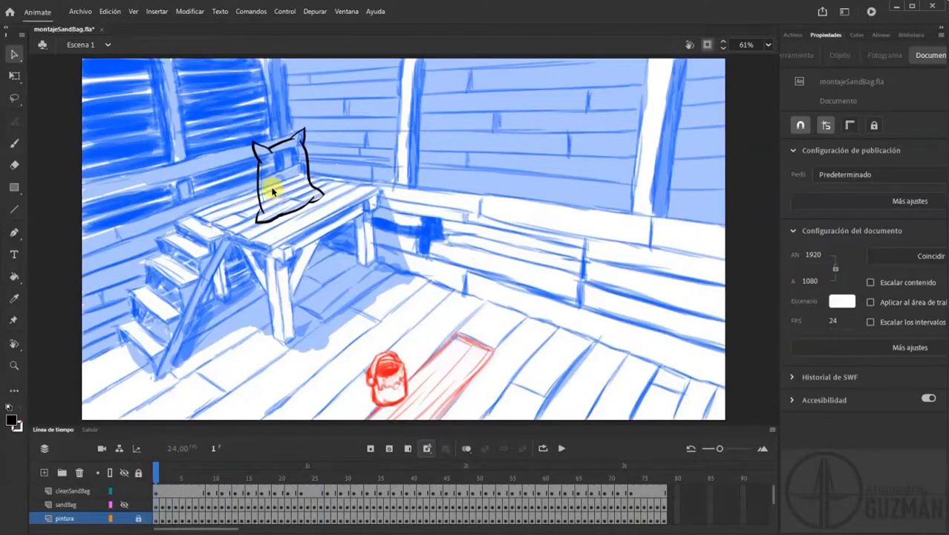